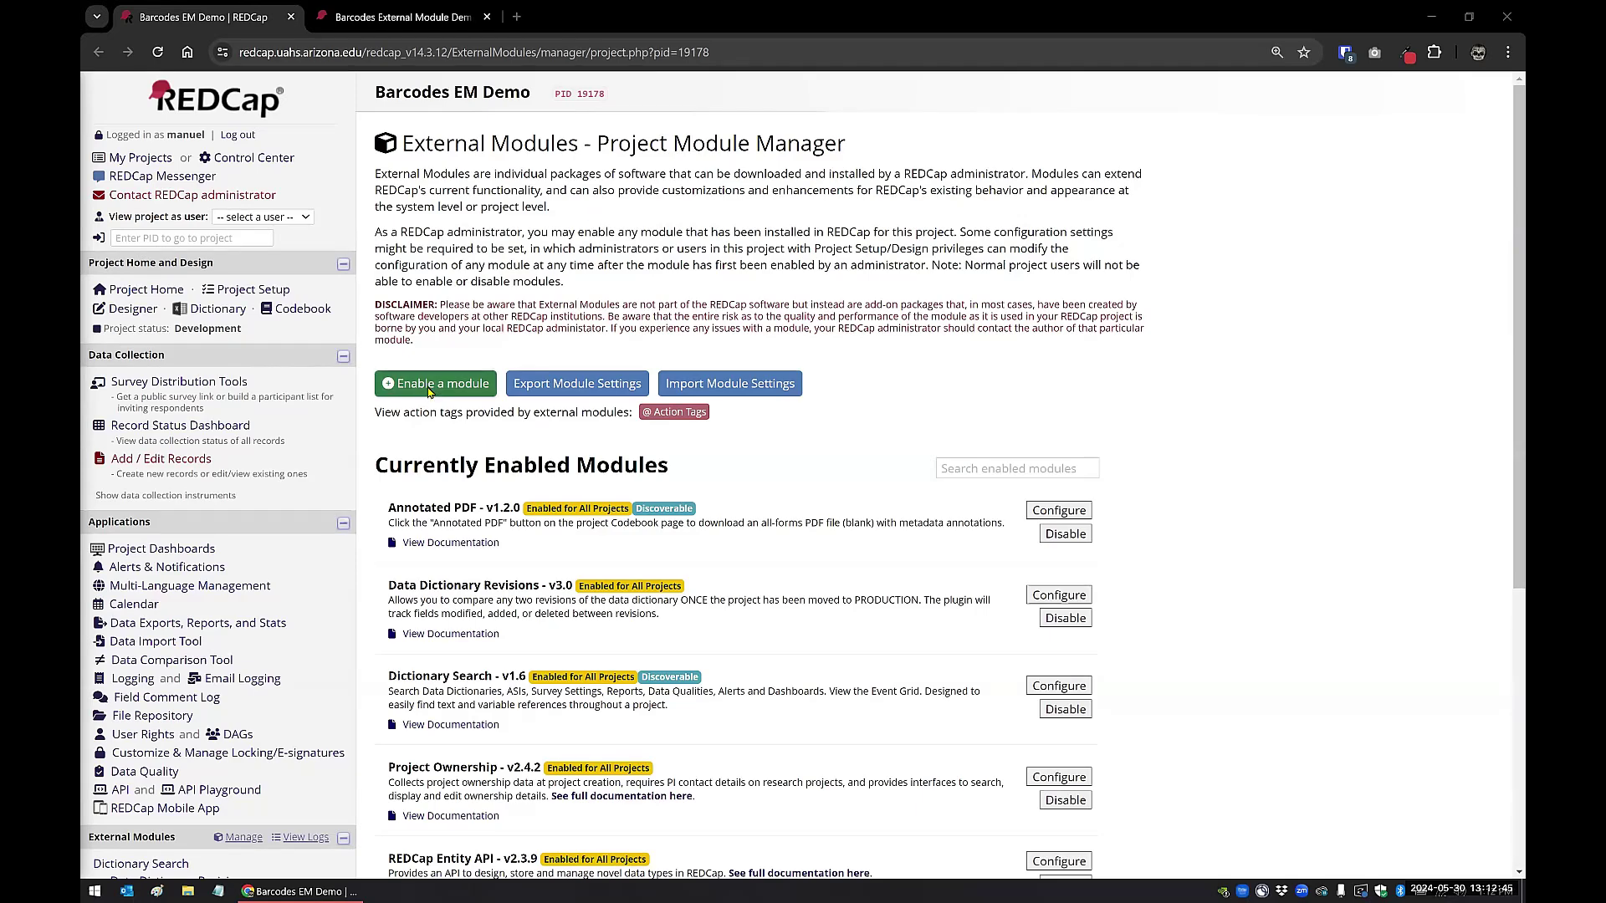
- Find the Barcodes v1.0.0 external module, open its documentation in a separate tab, and enable it for the project
left_click(428, 390)
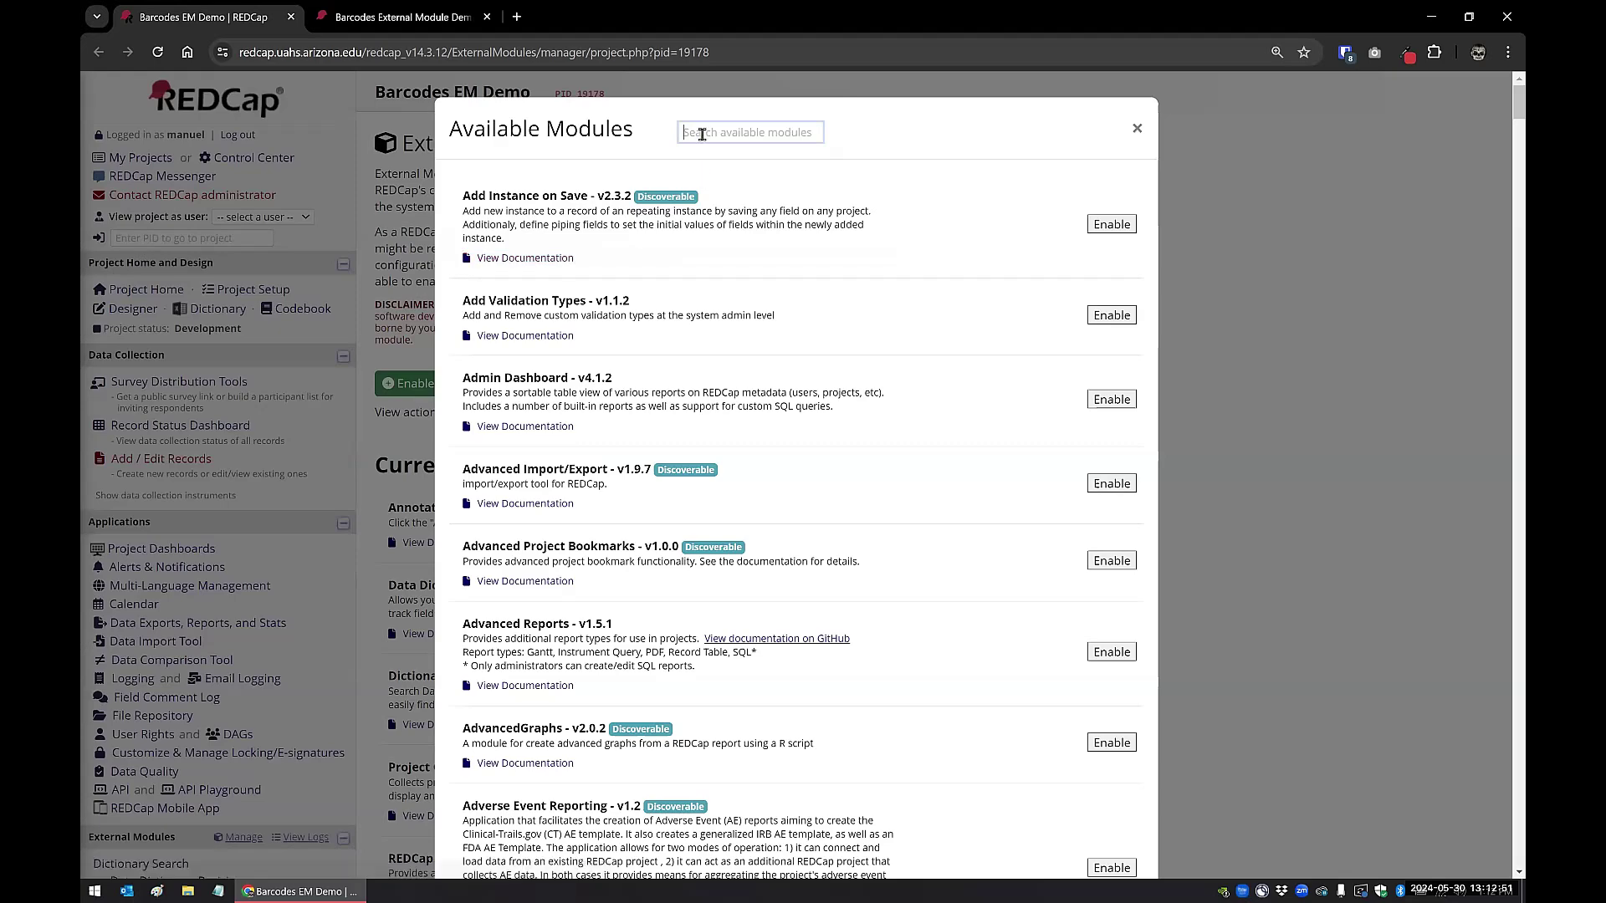
type("barc")
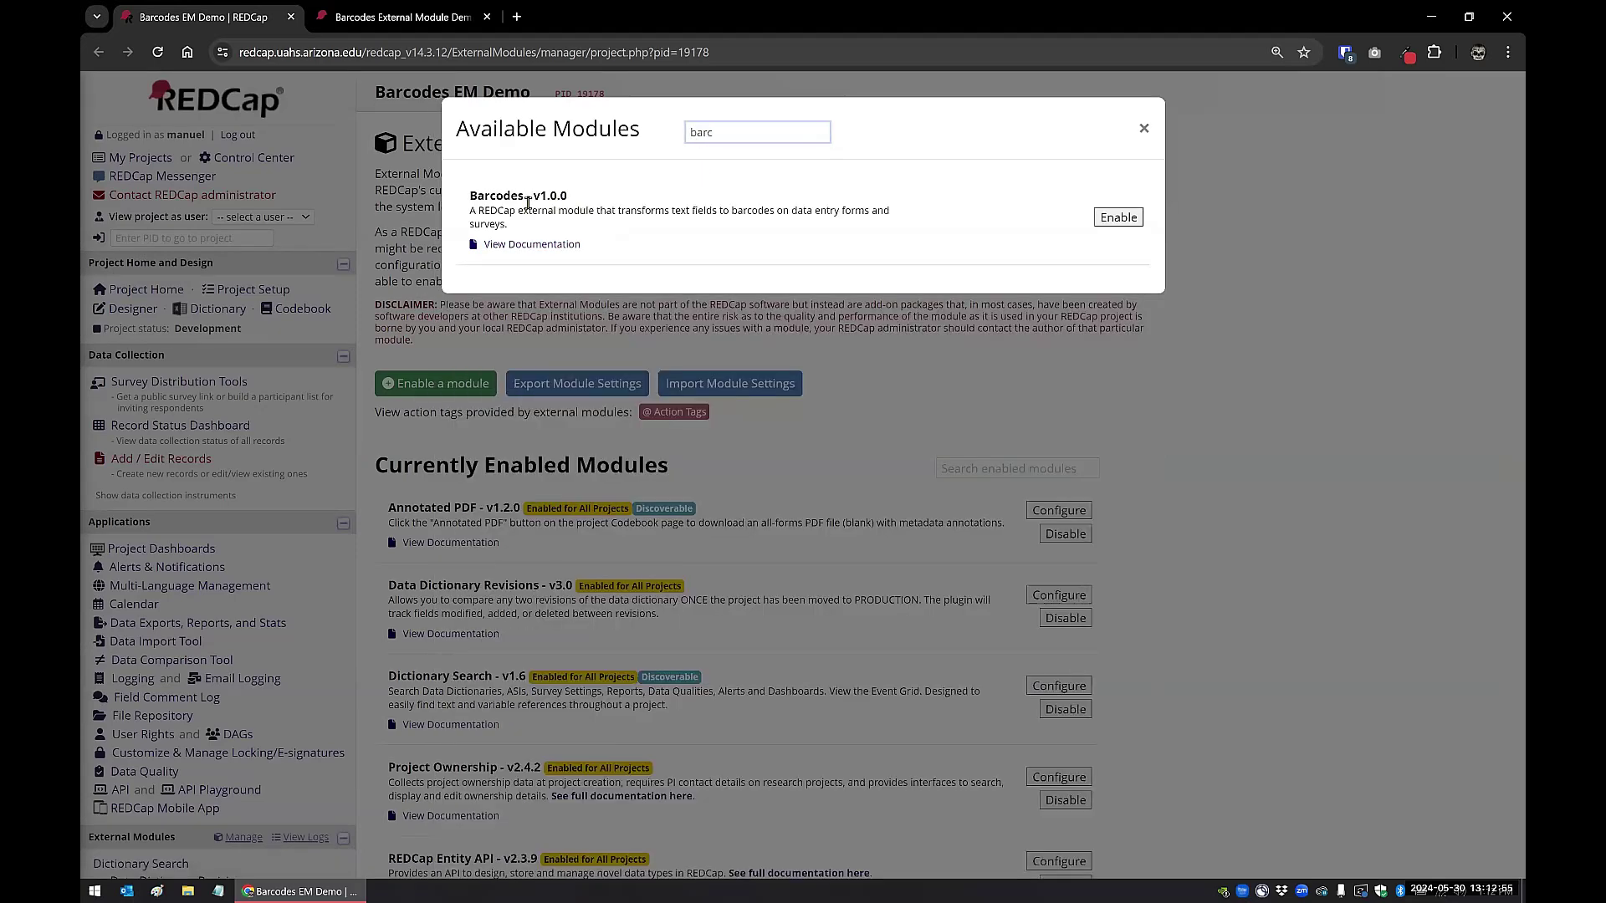
right_click(530, 247)
left_click(577, 257)
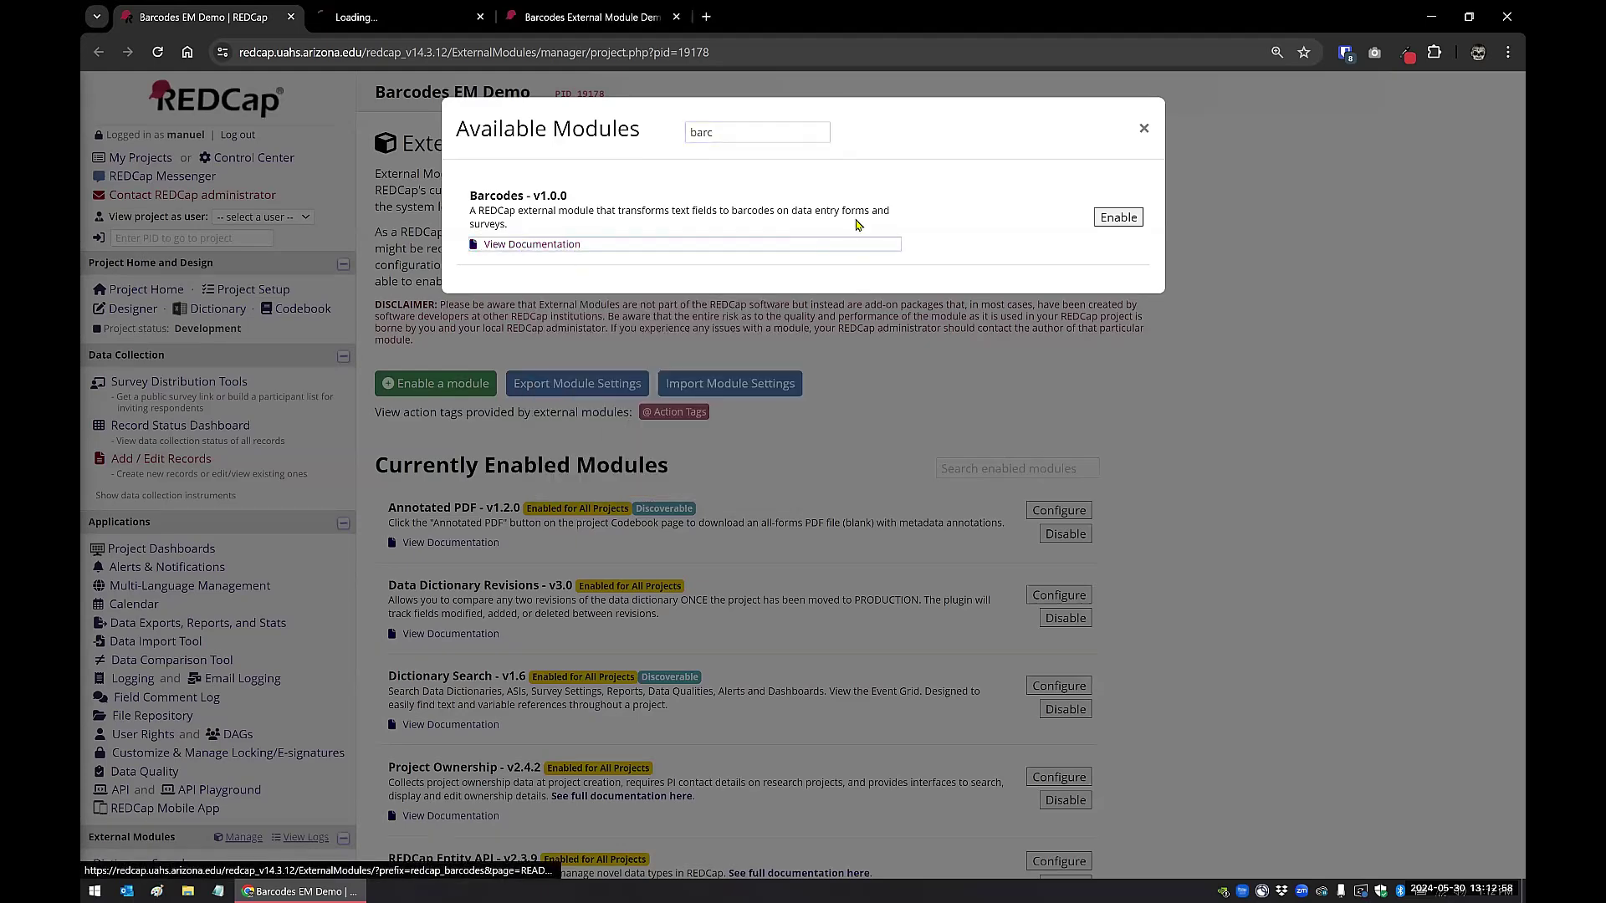
left_click(1112, 219)
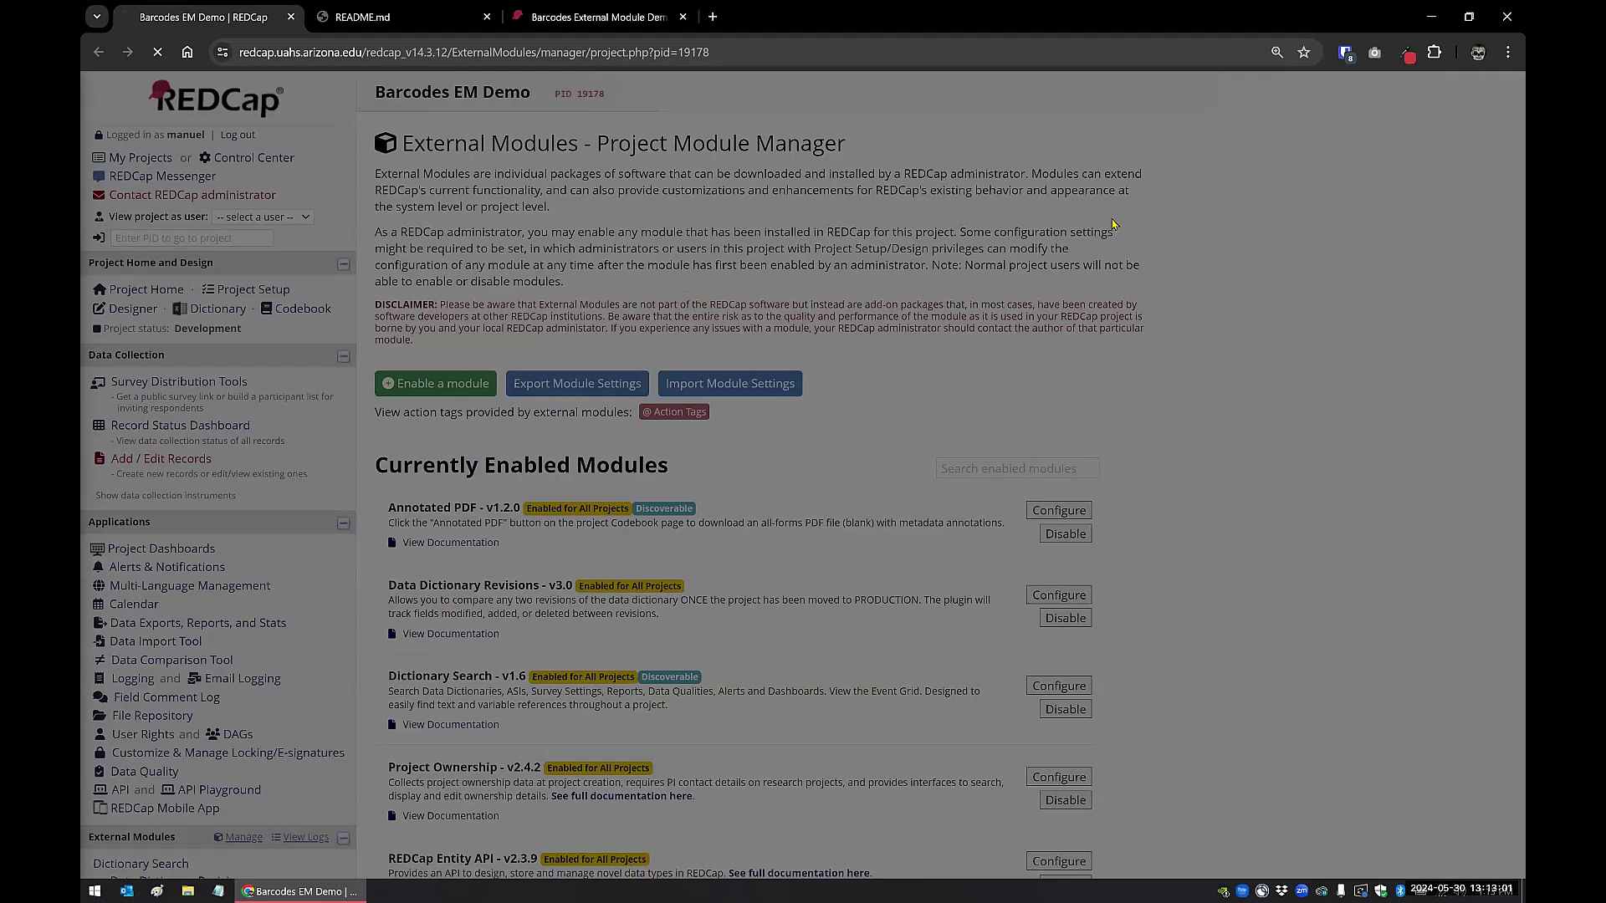
- Review the configuration settings of the enabled Barcodes module and close them without saving
scroll(1054, 401, "down", 2)
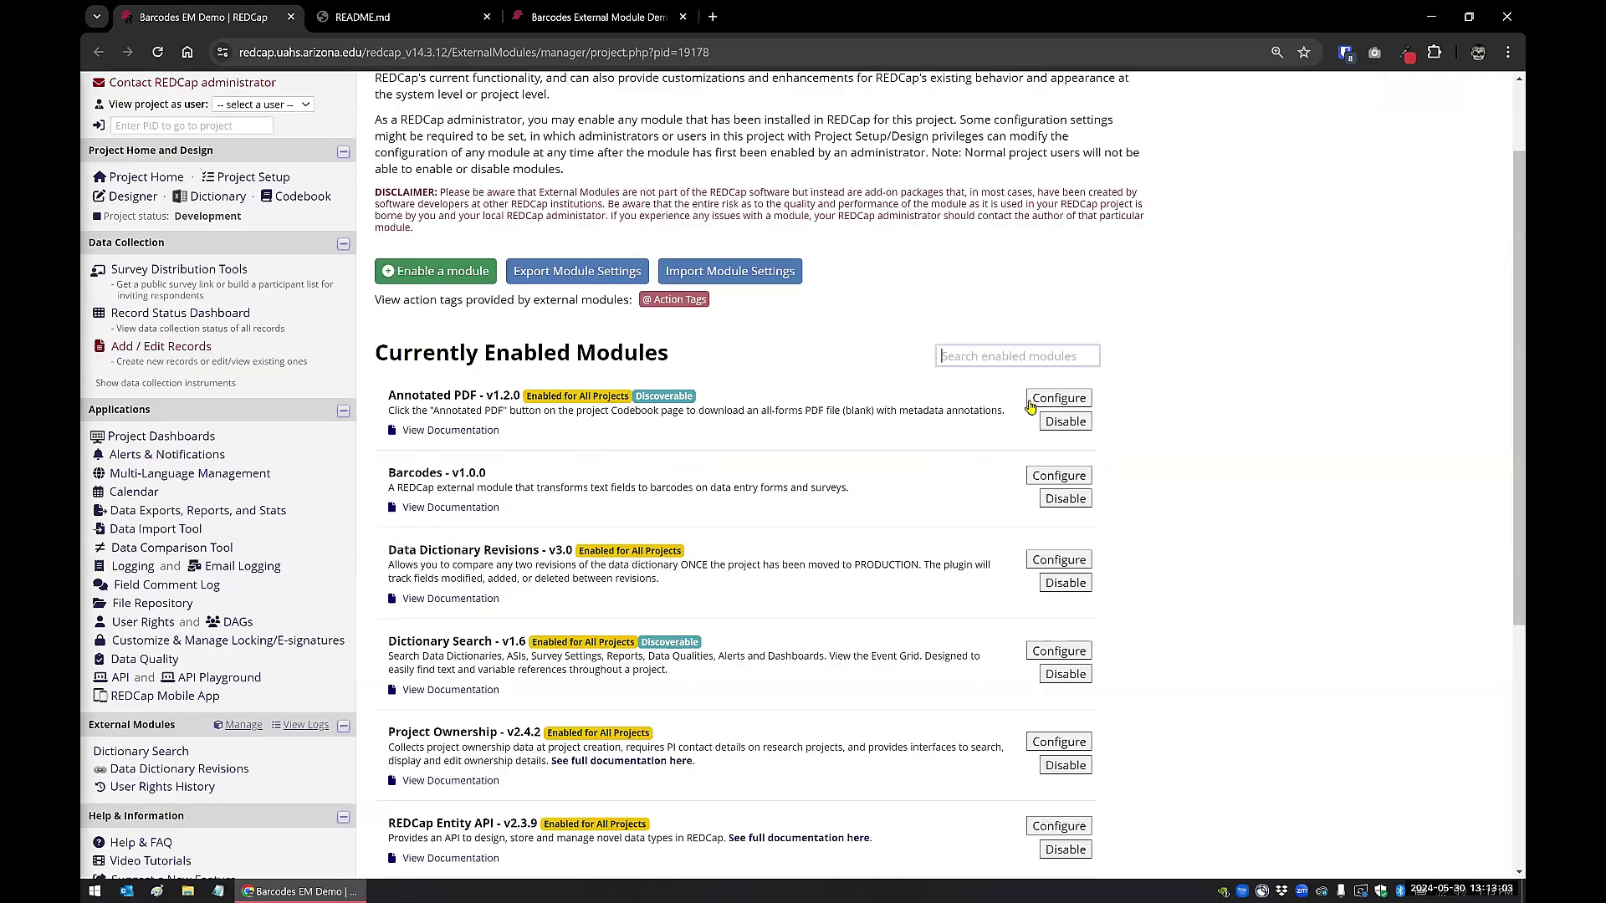
left_click(1040, 429)
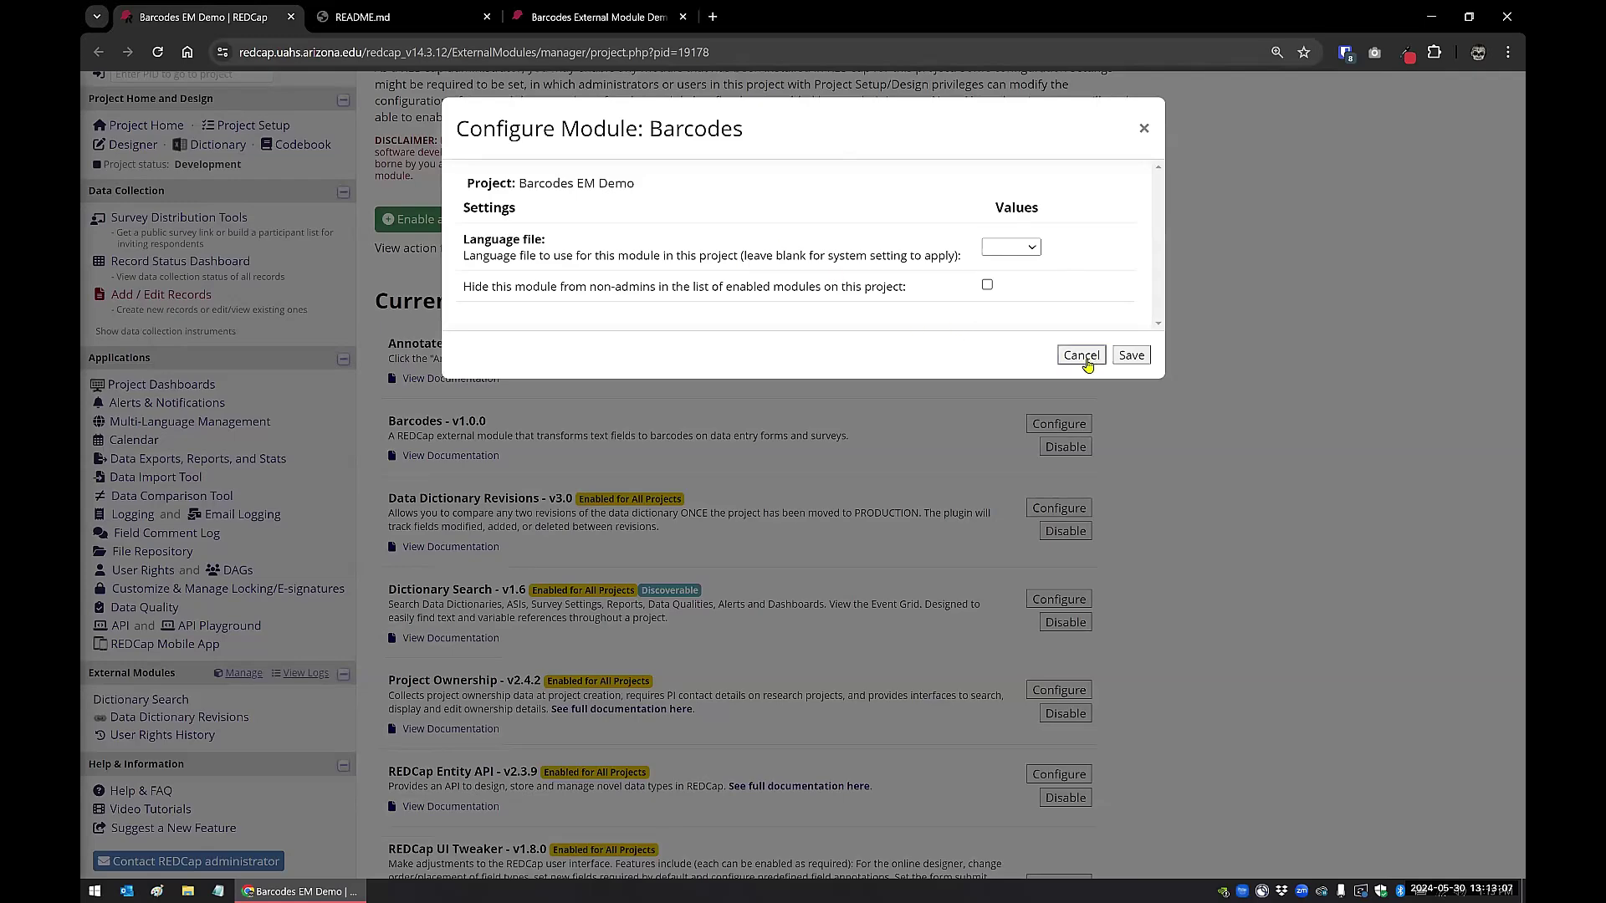
left_click(1081, 356)
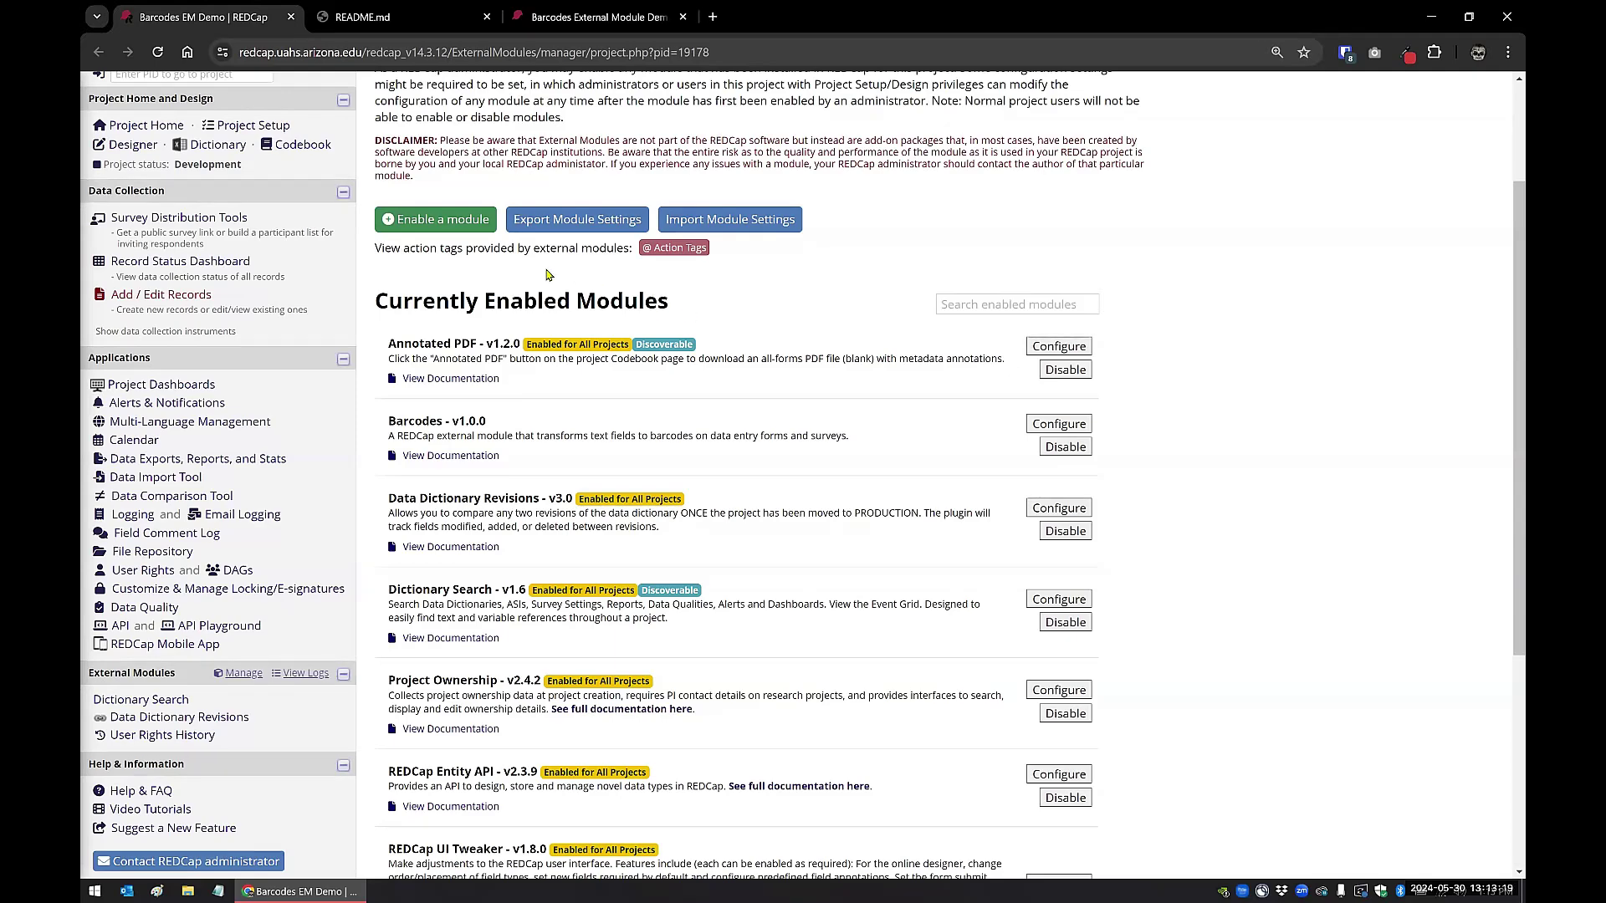
left_click(671, 248)
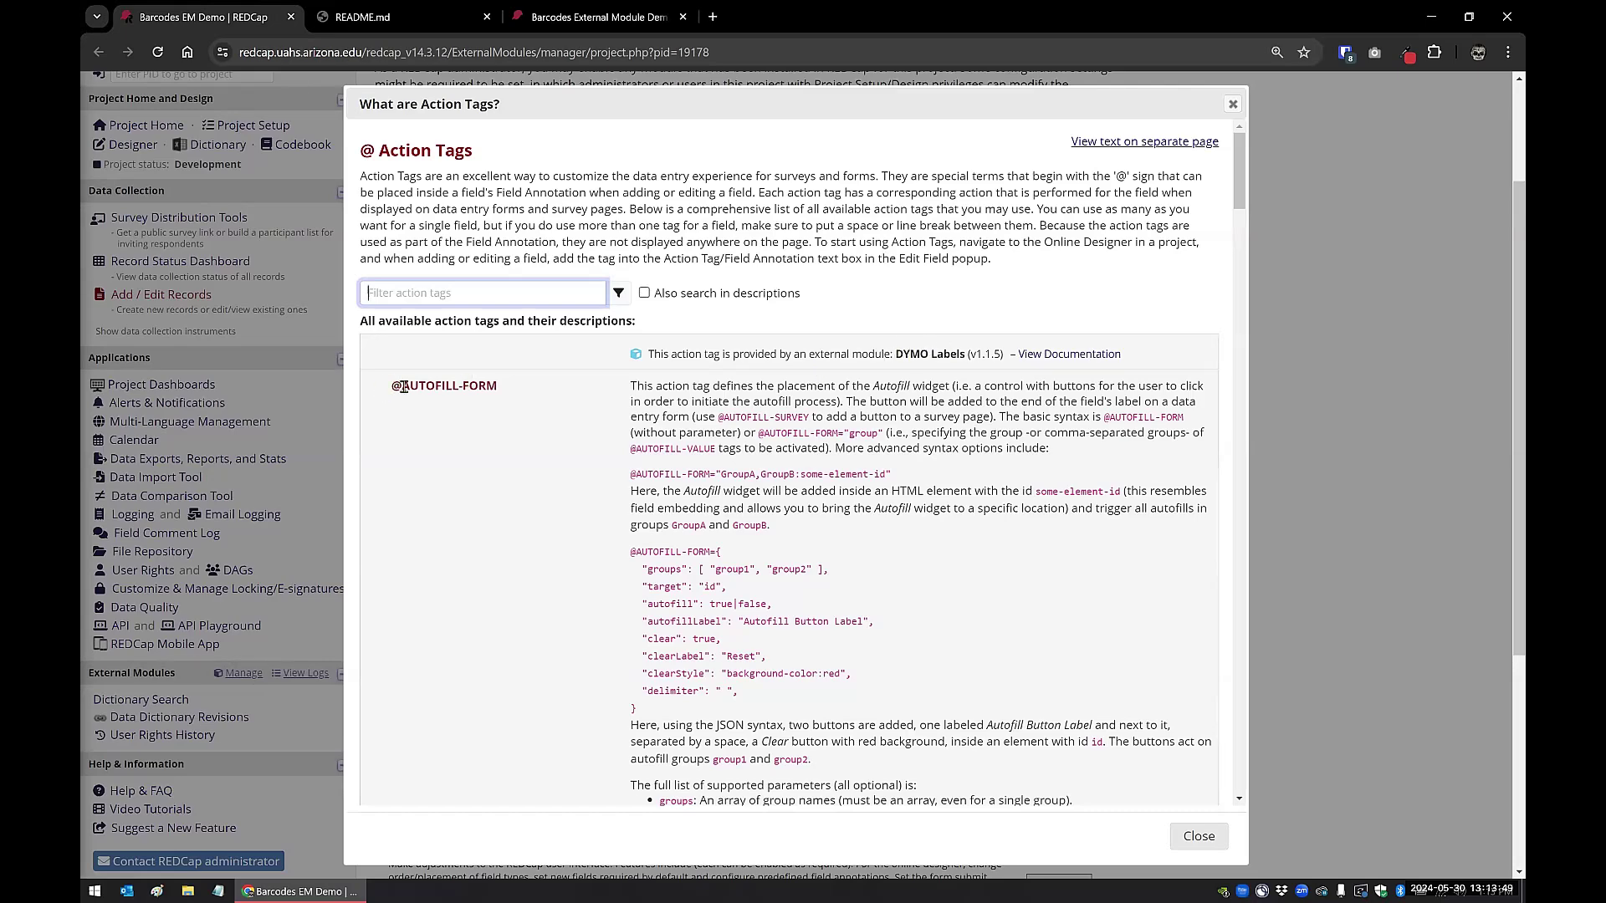
scroll(481, 206, "down", 2)
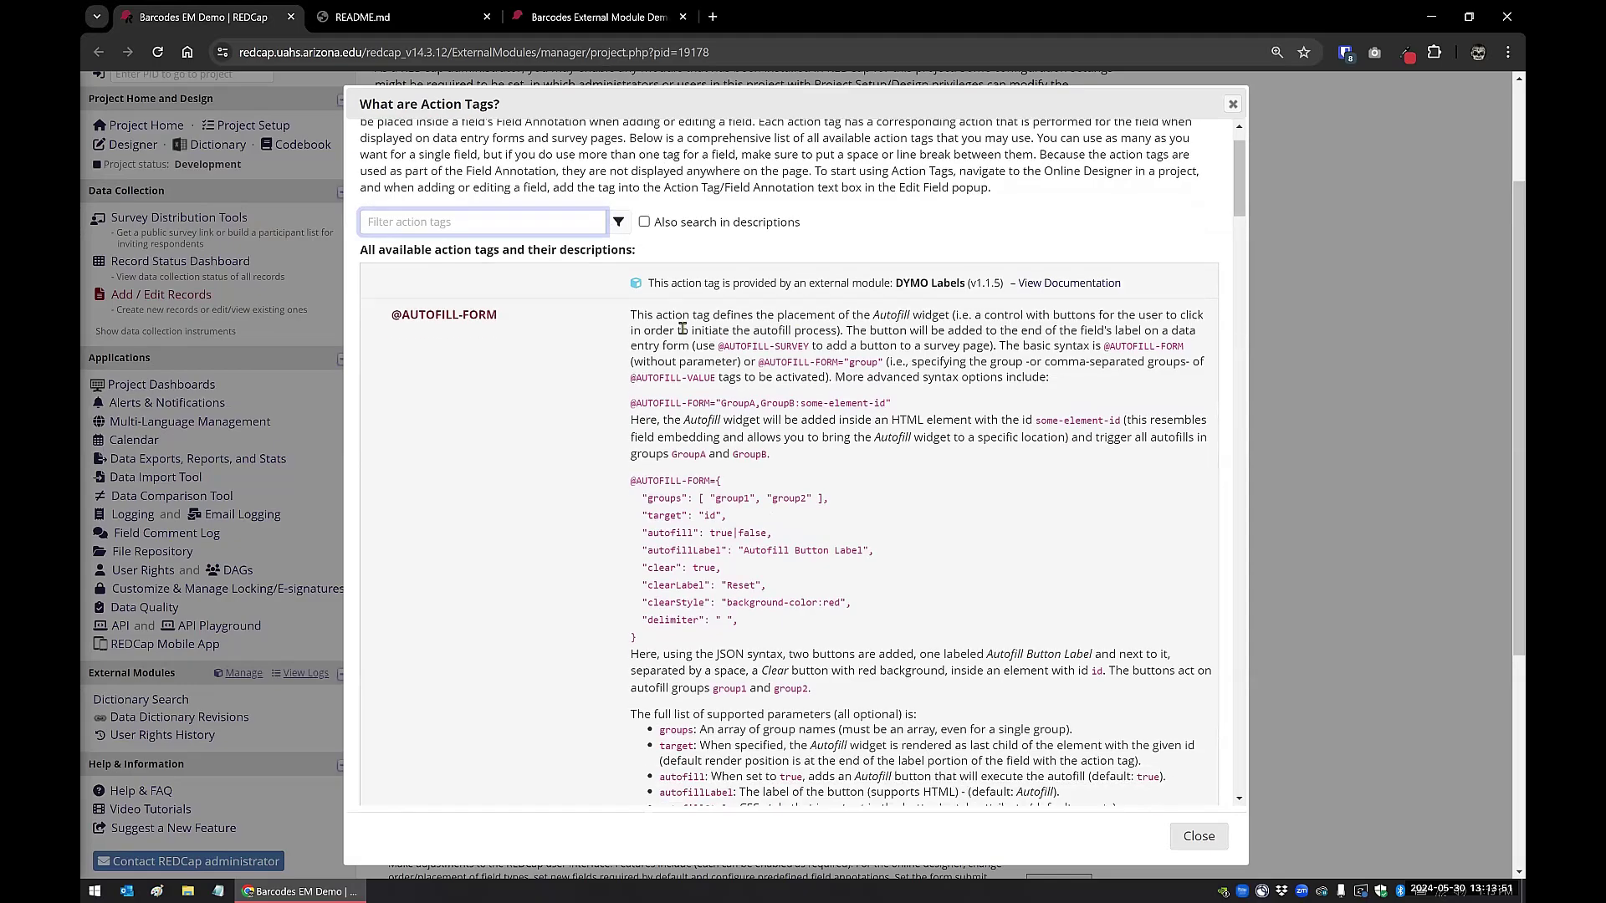
scroll(481, 206, "down", 1)
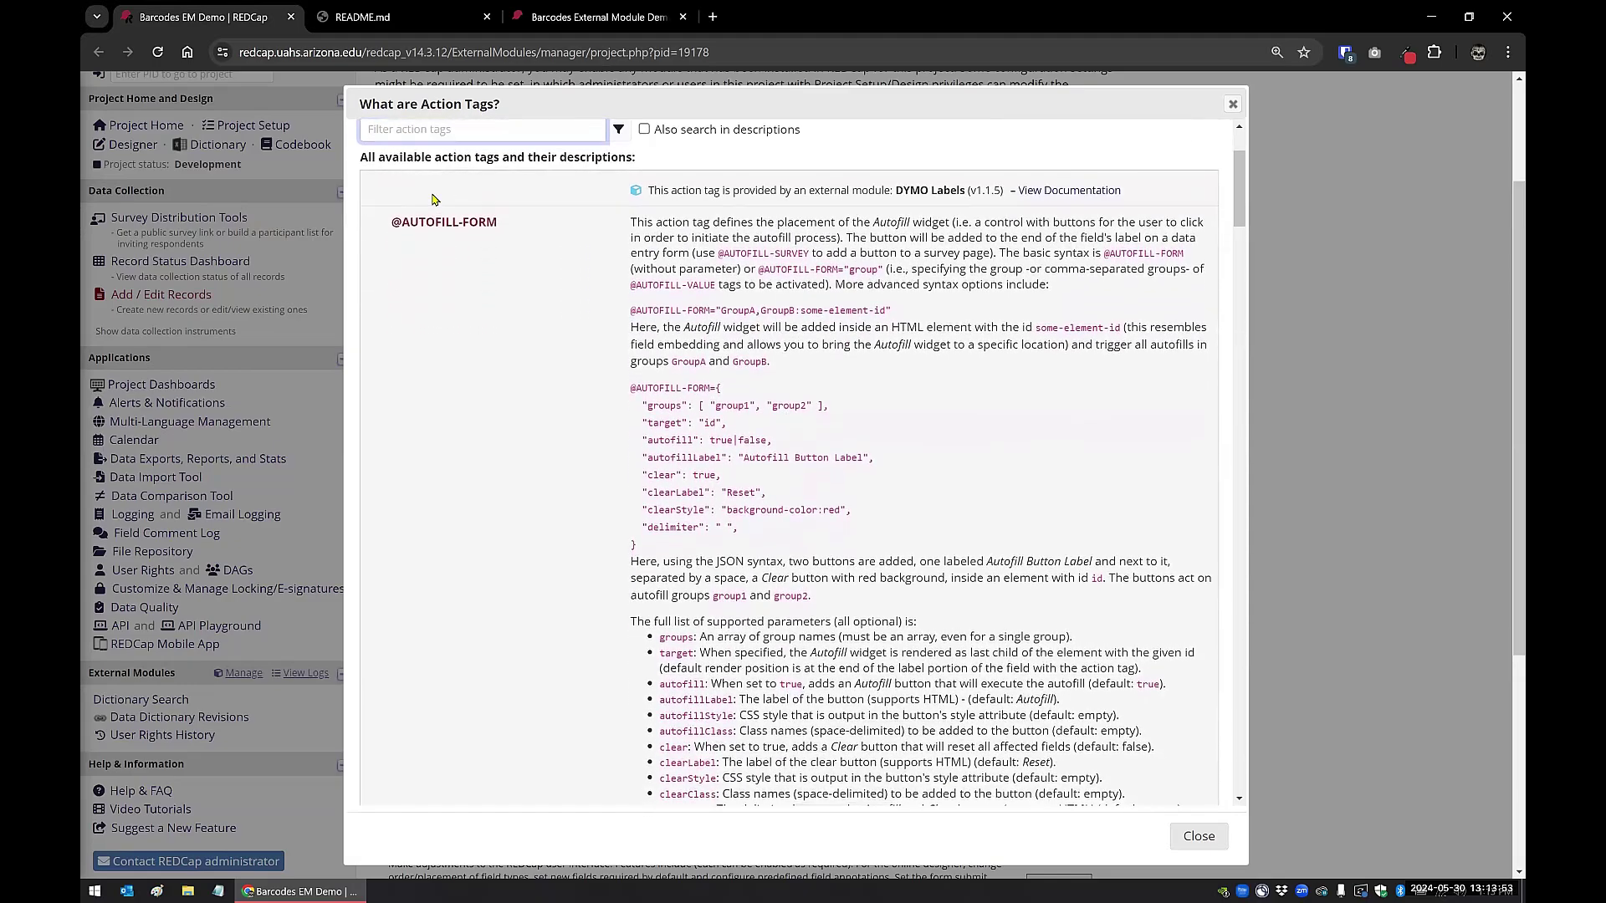
scroll(489, 257, "down", 6)
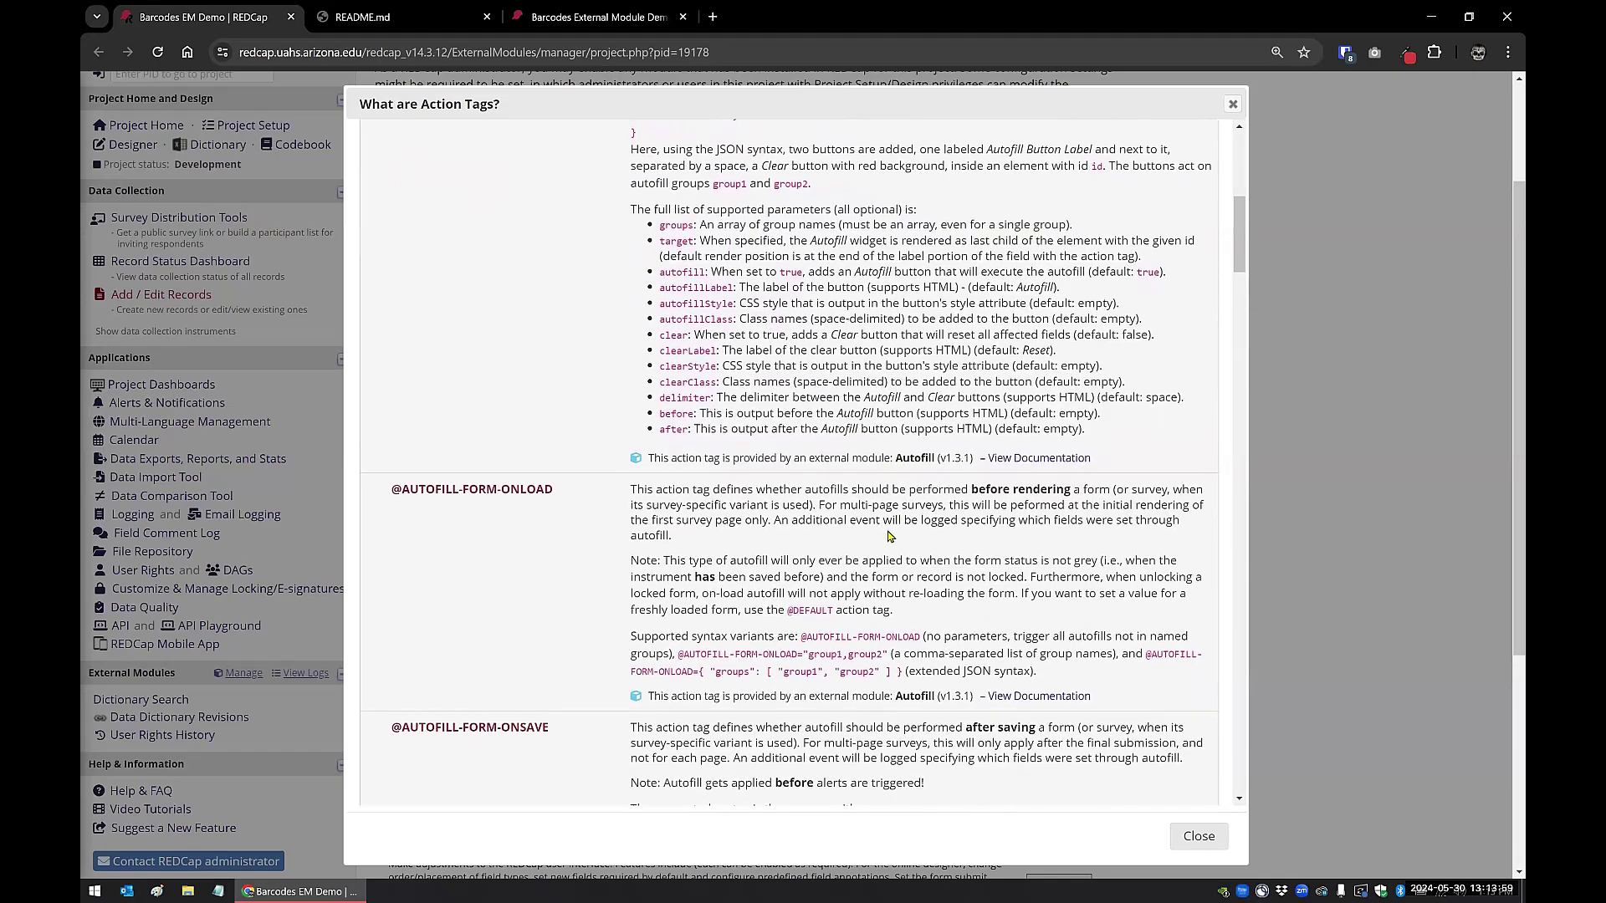
scroll(482, 539, "down", 2)
scroll(481, 540, "down", 2)
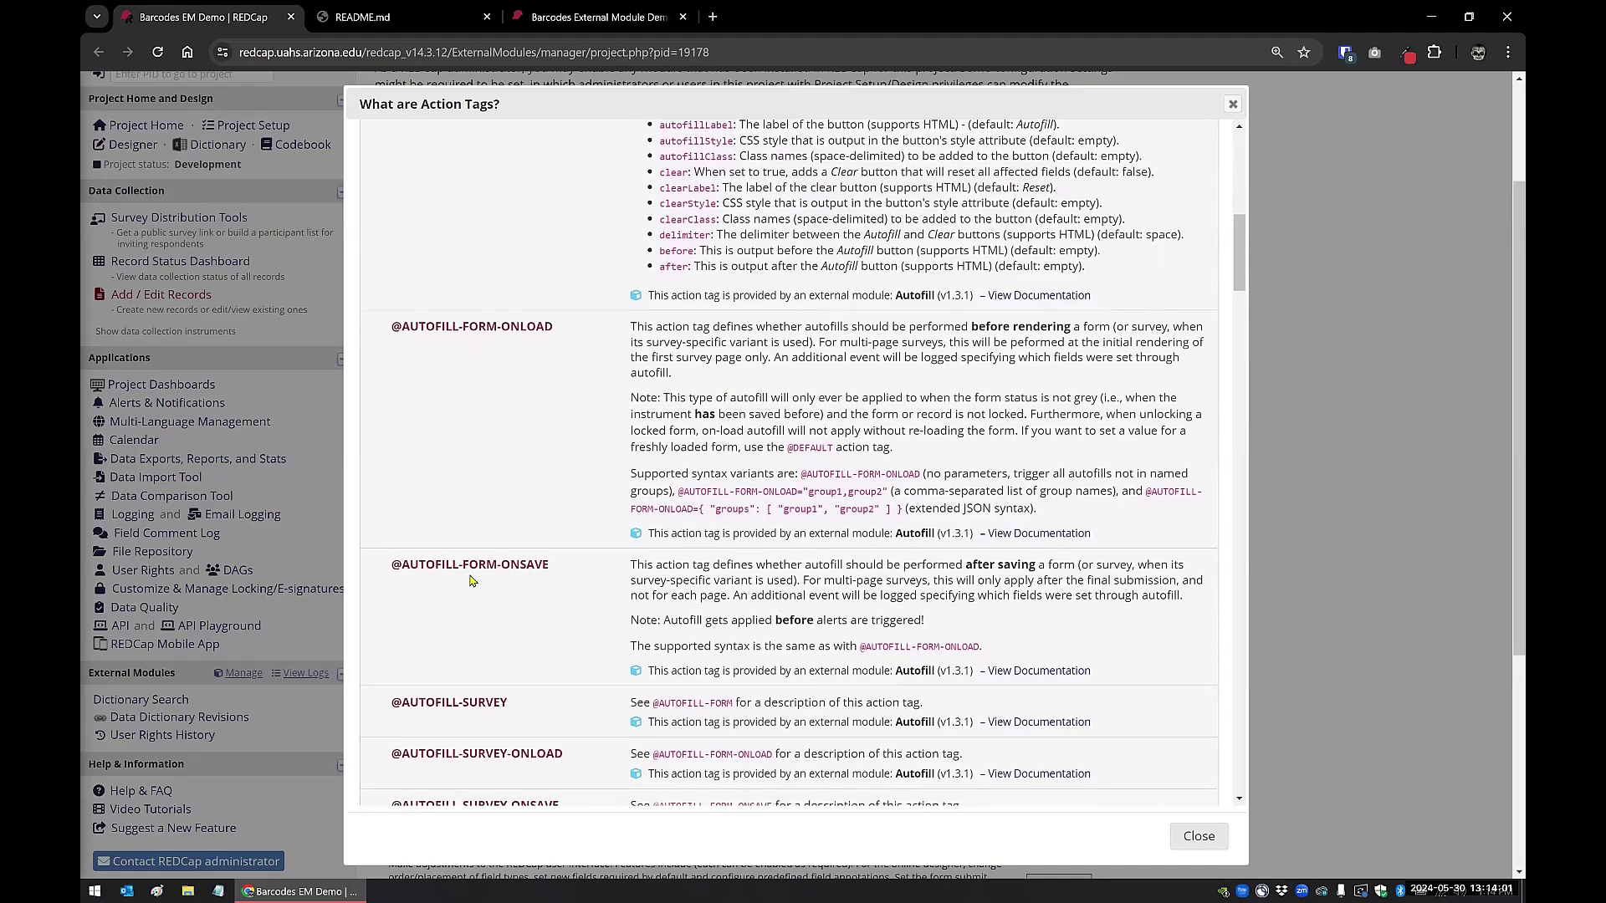
scroll(471, 581, "down", 3)
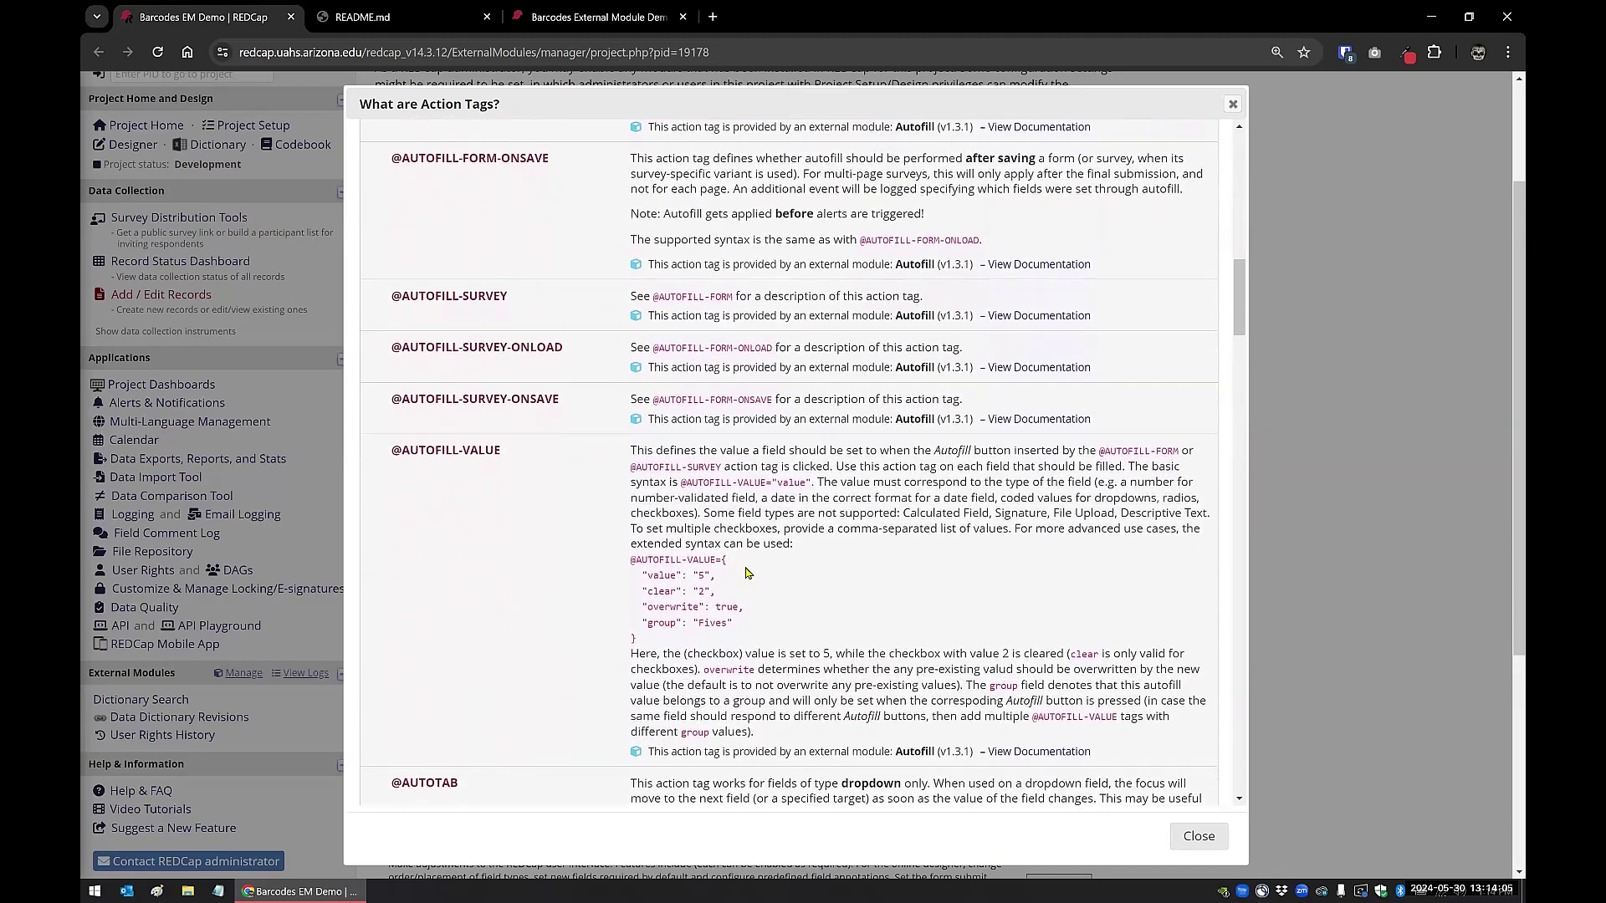
scroll(634, 527, "down", 5)
scroll(633, 532, "down", 3)
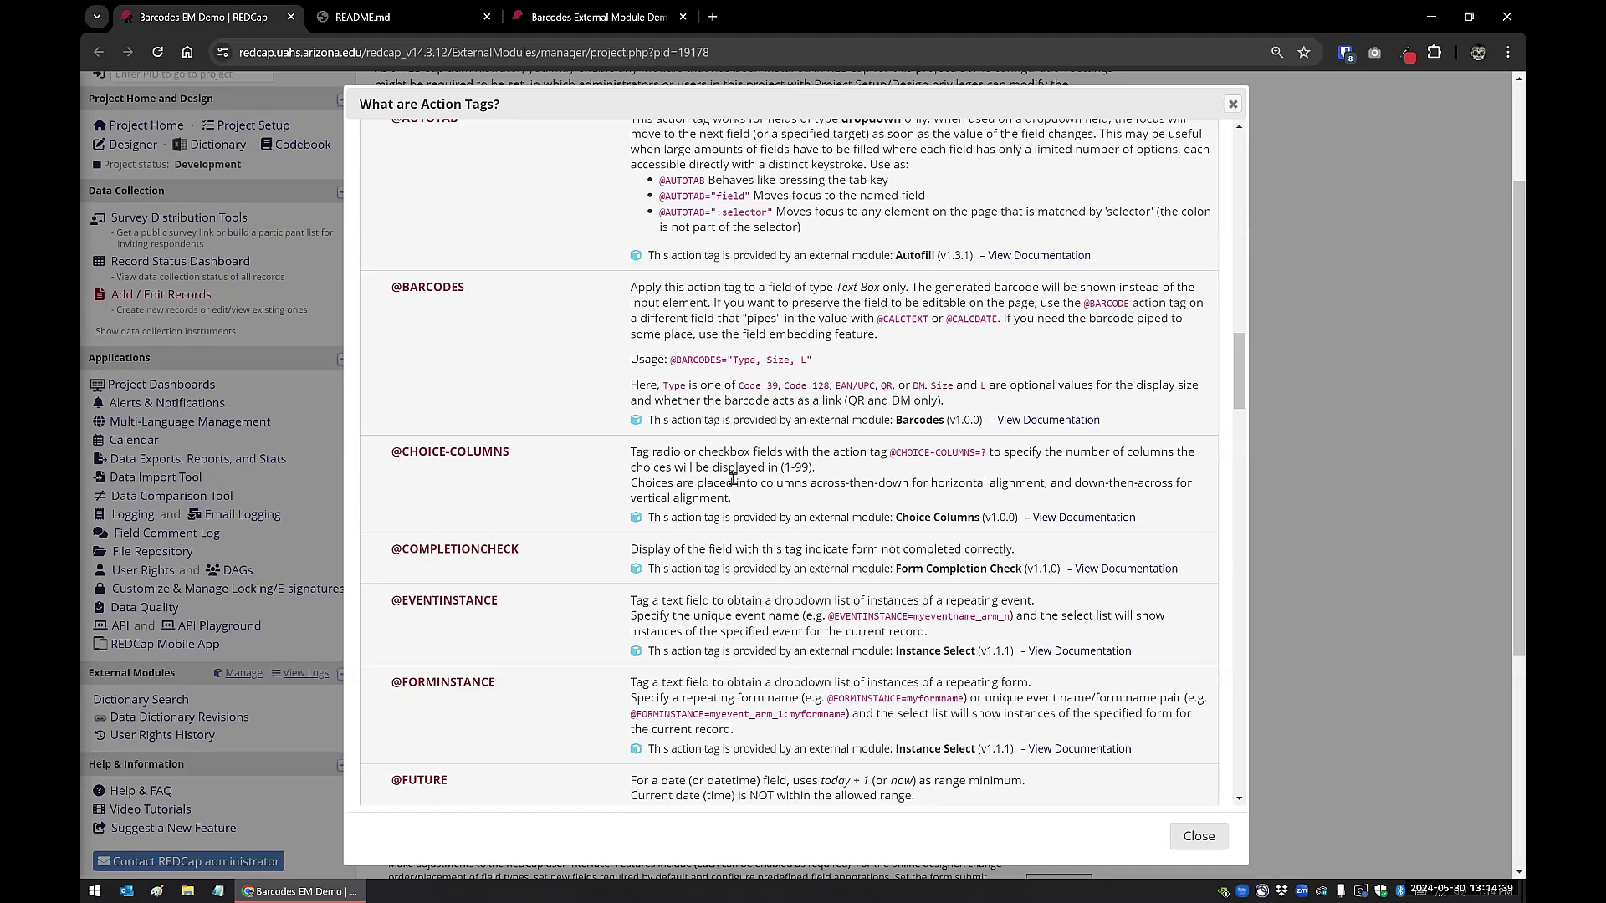
scroll(733, 478, "down", 4)
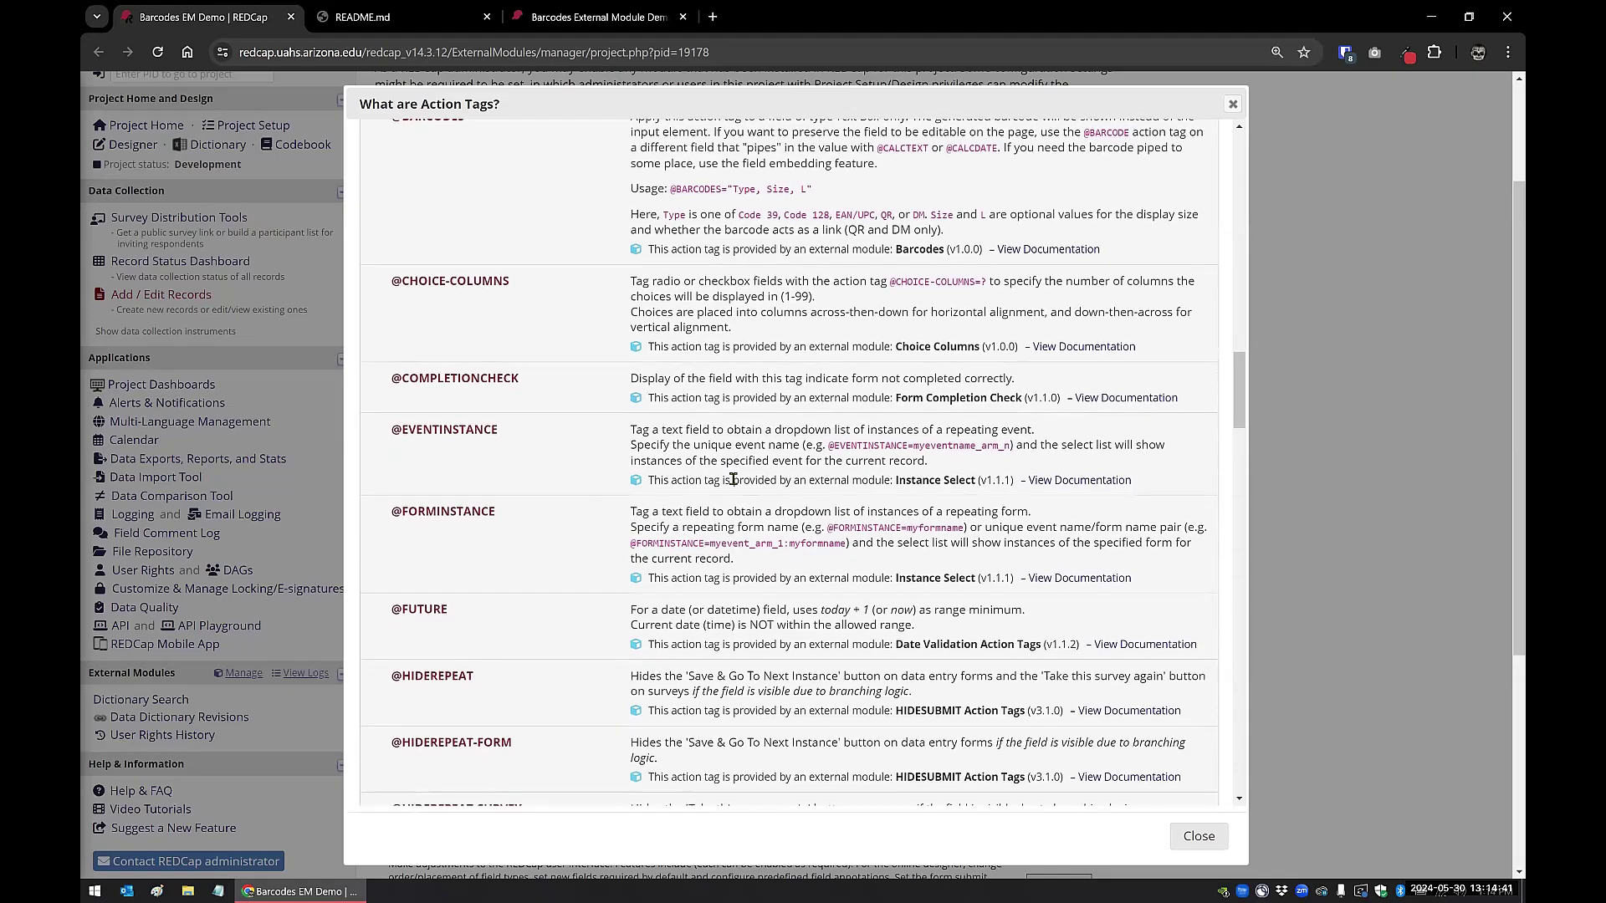
scroll(732, 478, "down", 10)
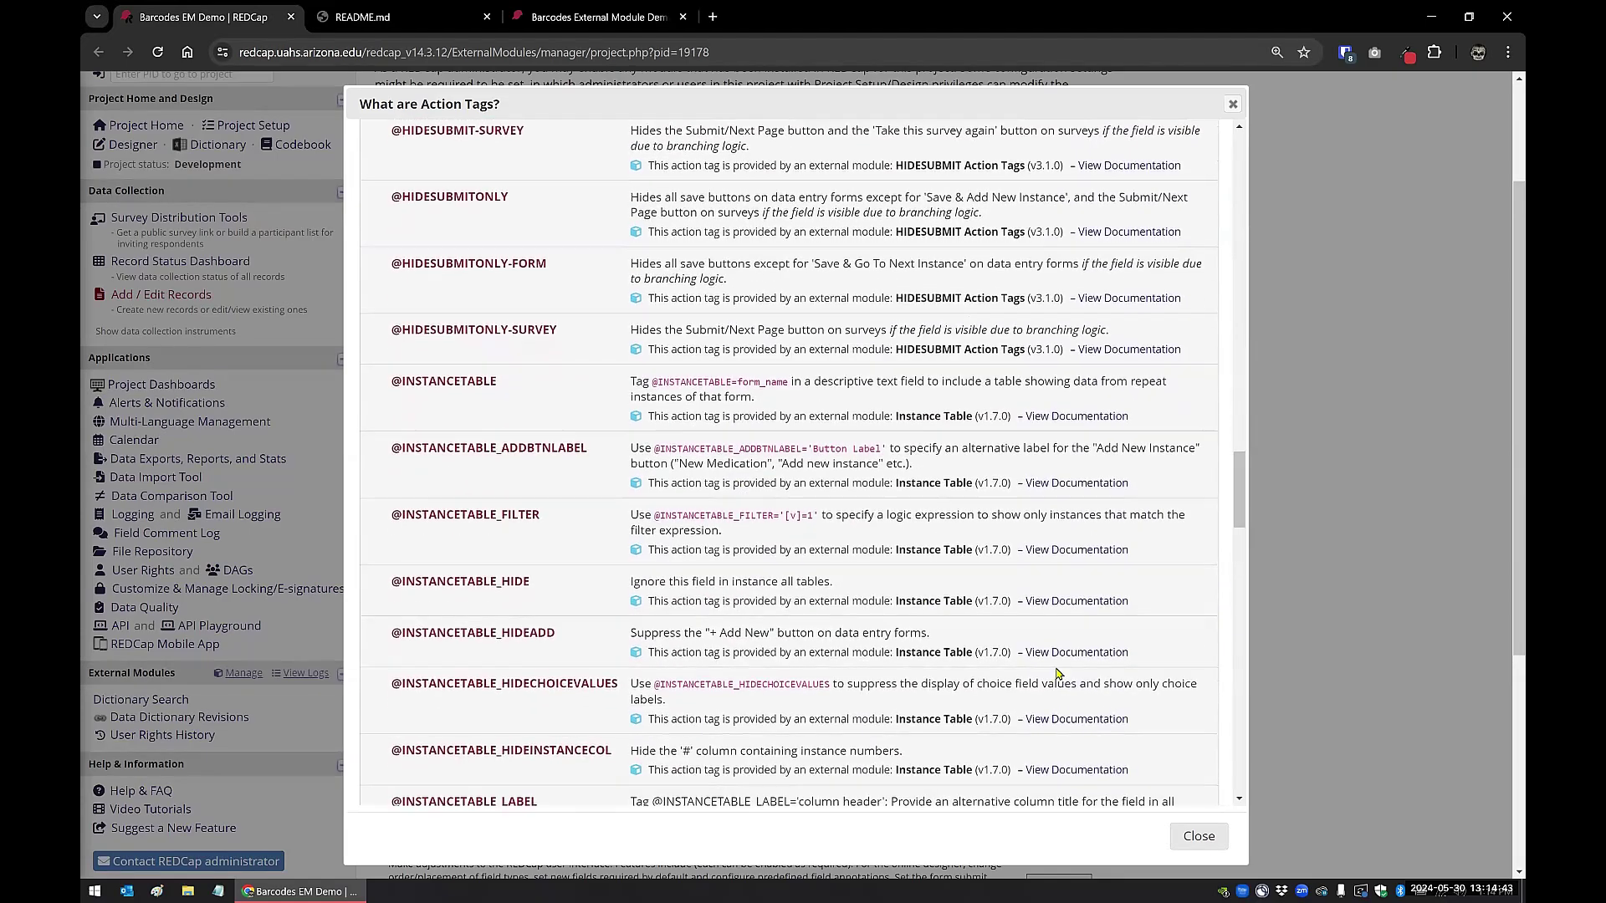
left_click(1198, 836)
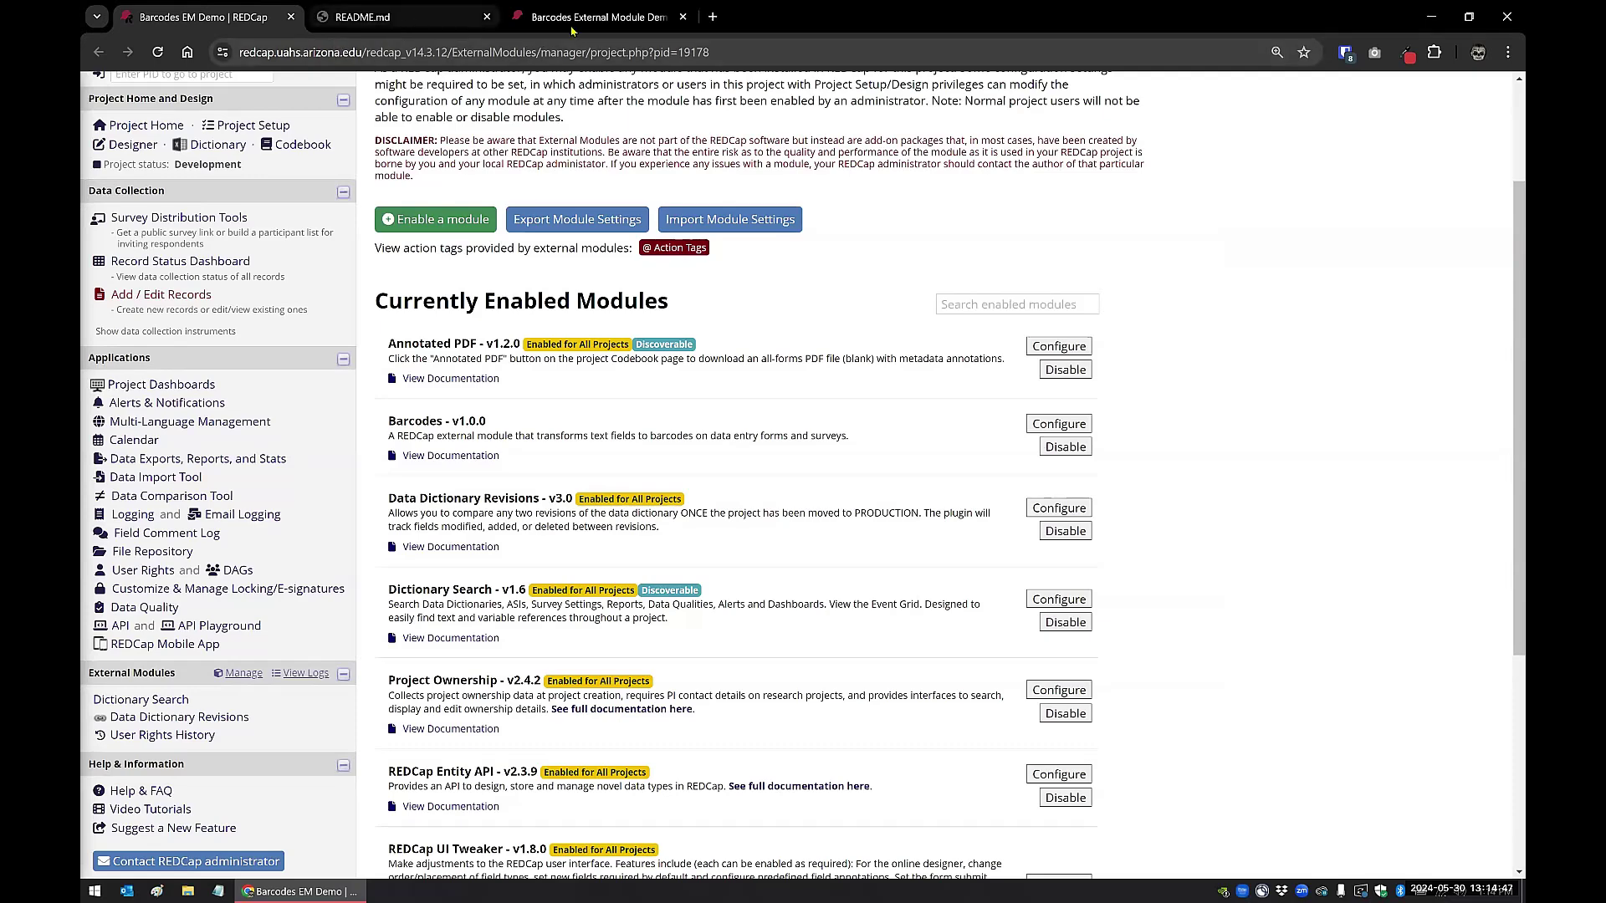
- Move the README.md tab after the Barcodes External Module Demo tab and close the project's module manager tab
left_click_drag(362, 17, 373, 23)
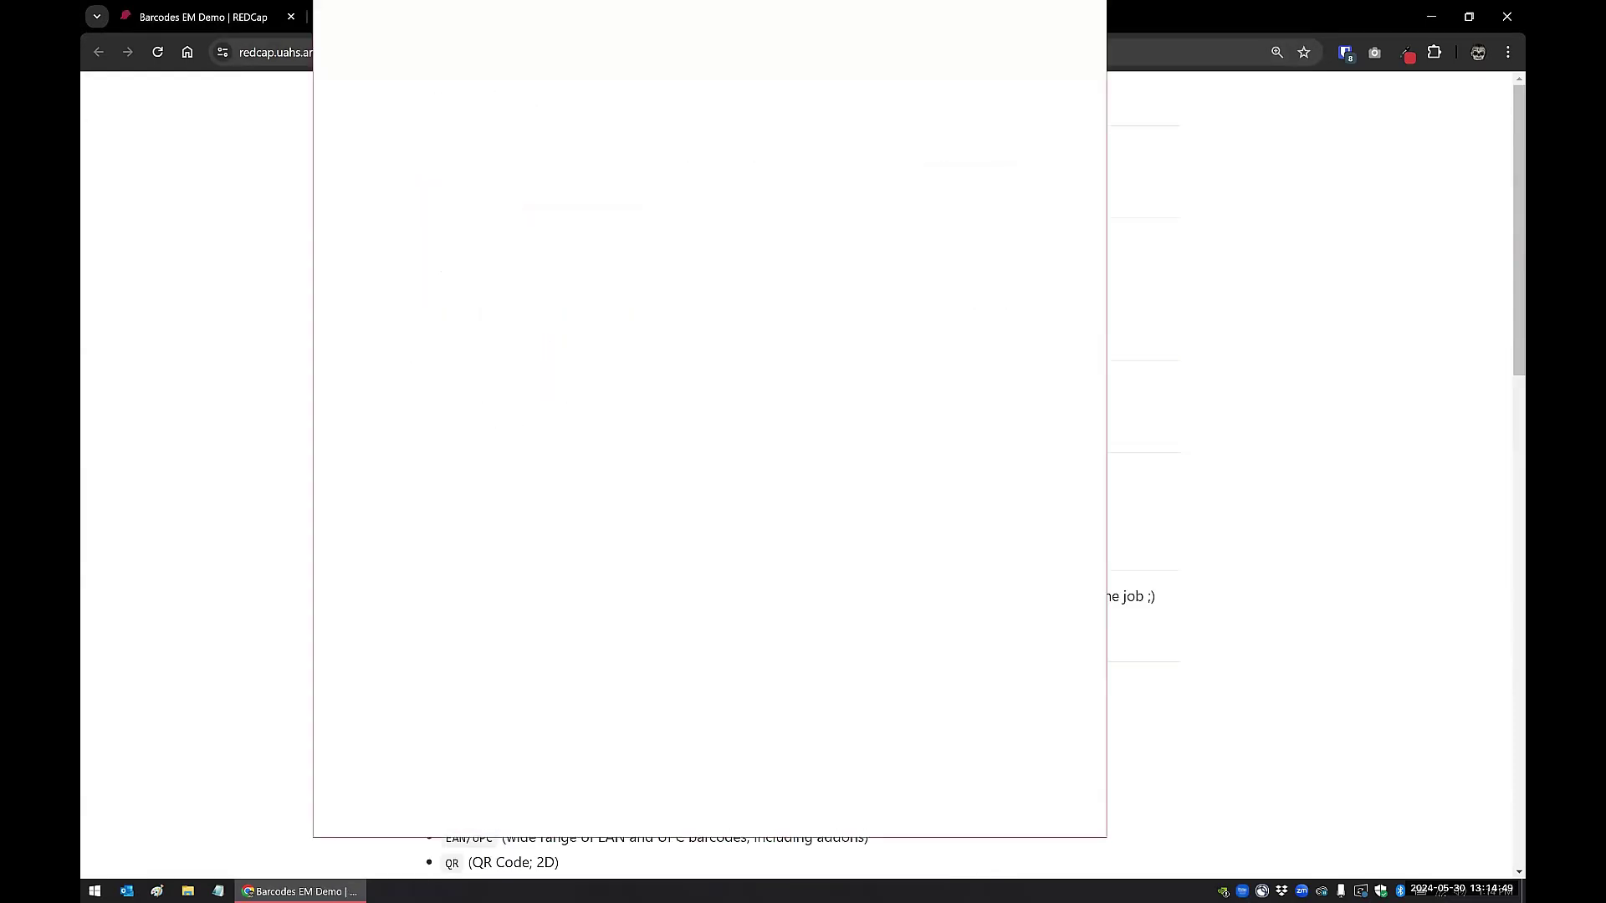
left_click_drag(372, 24, 401, 16)
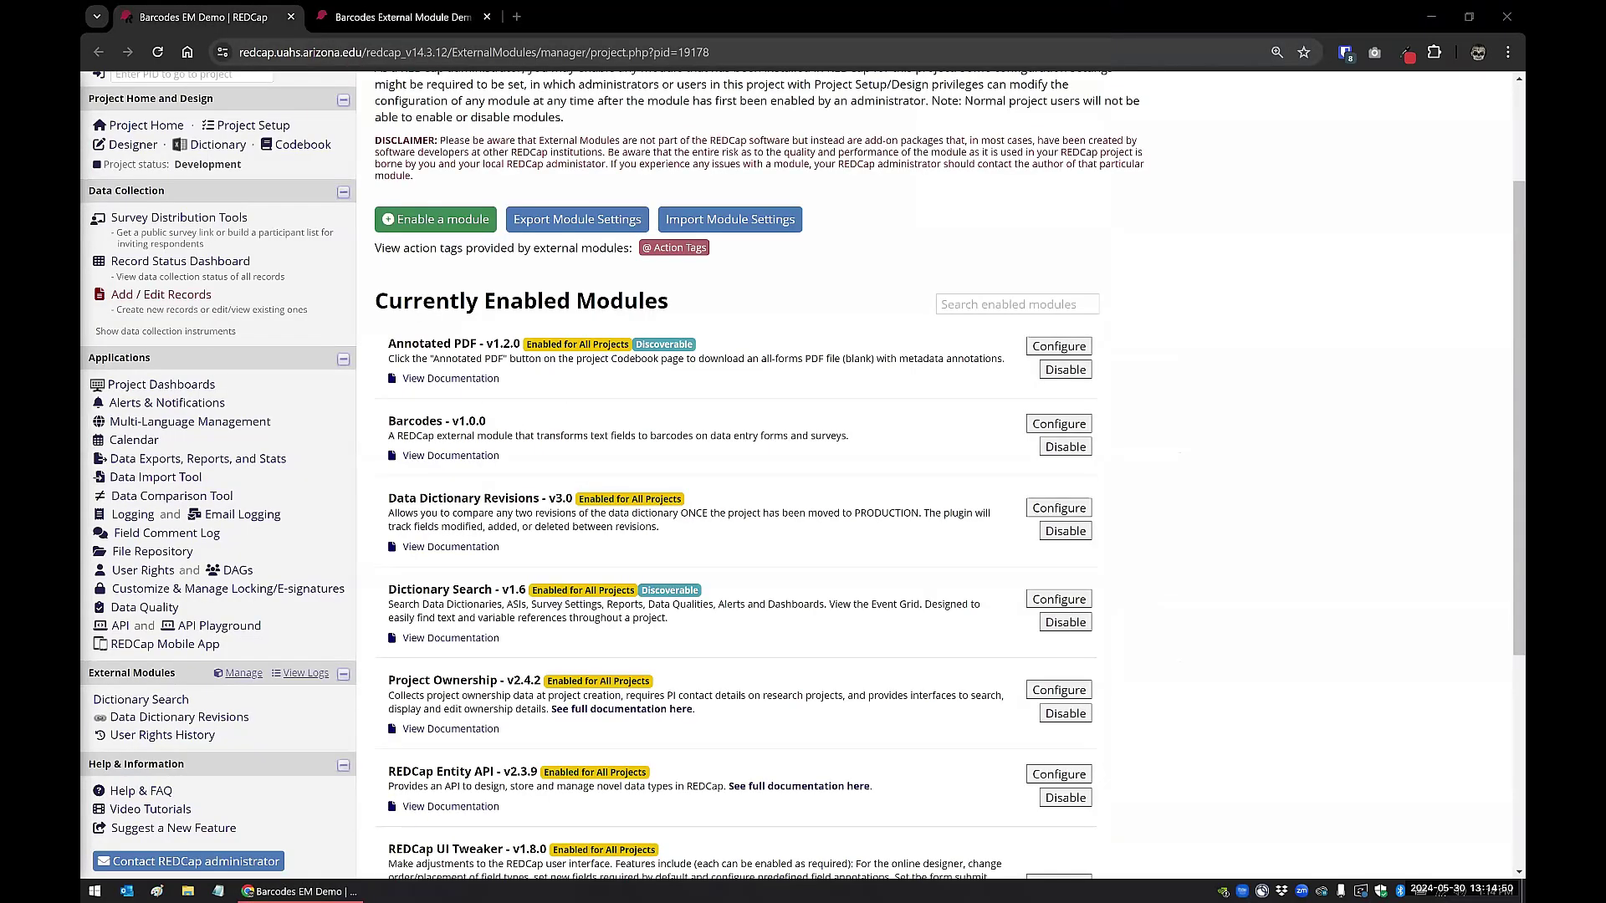
left_click(291, 17)
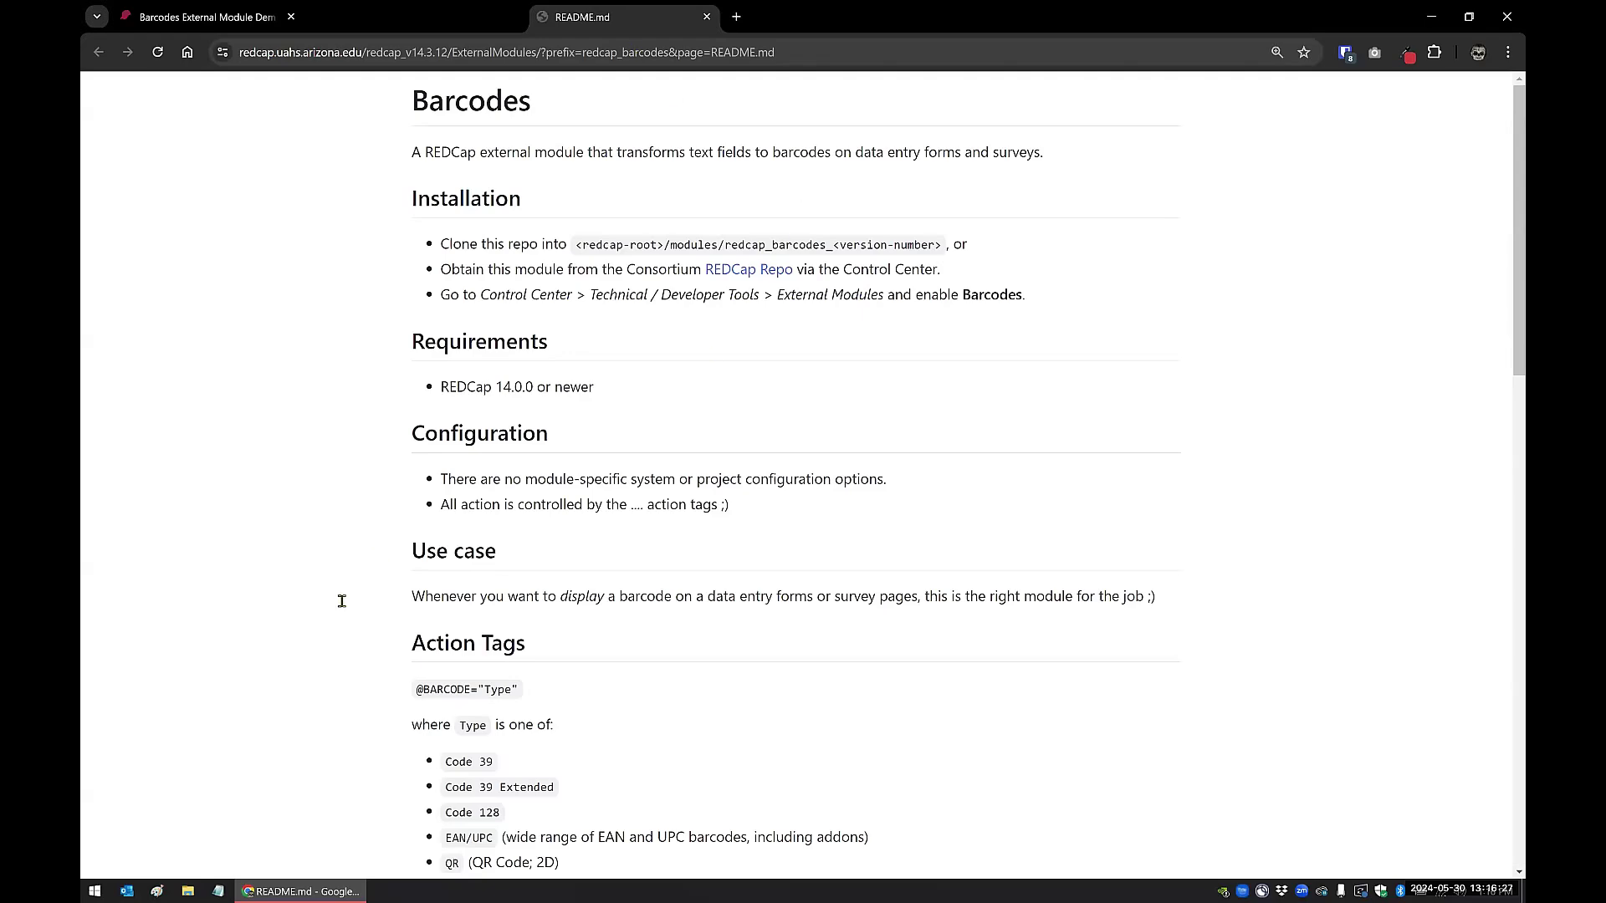
key("ctrl+shift+Tab")
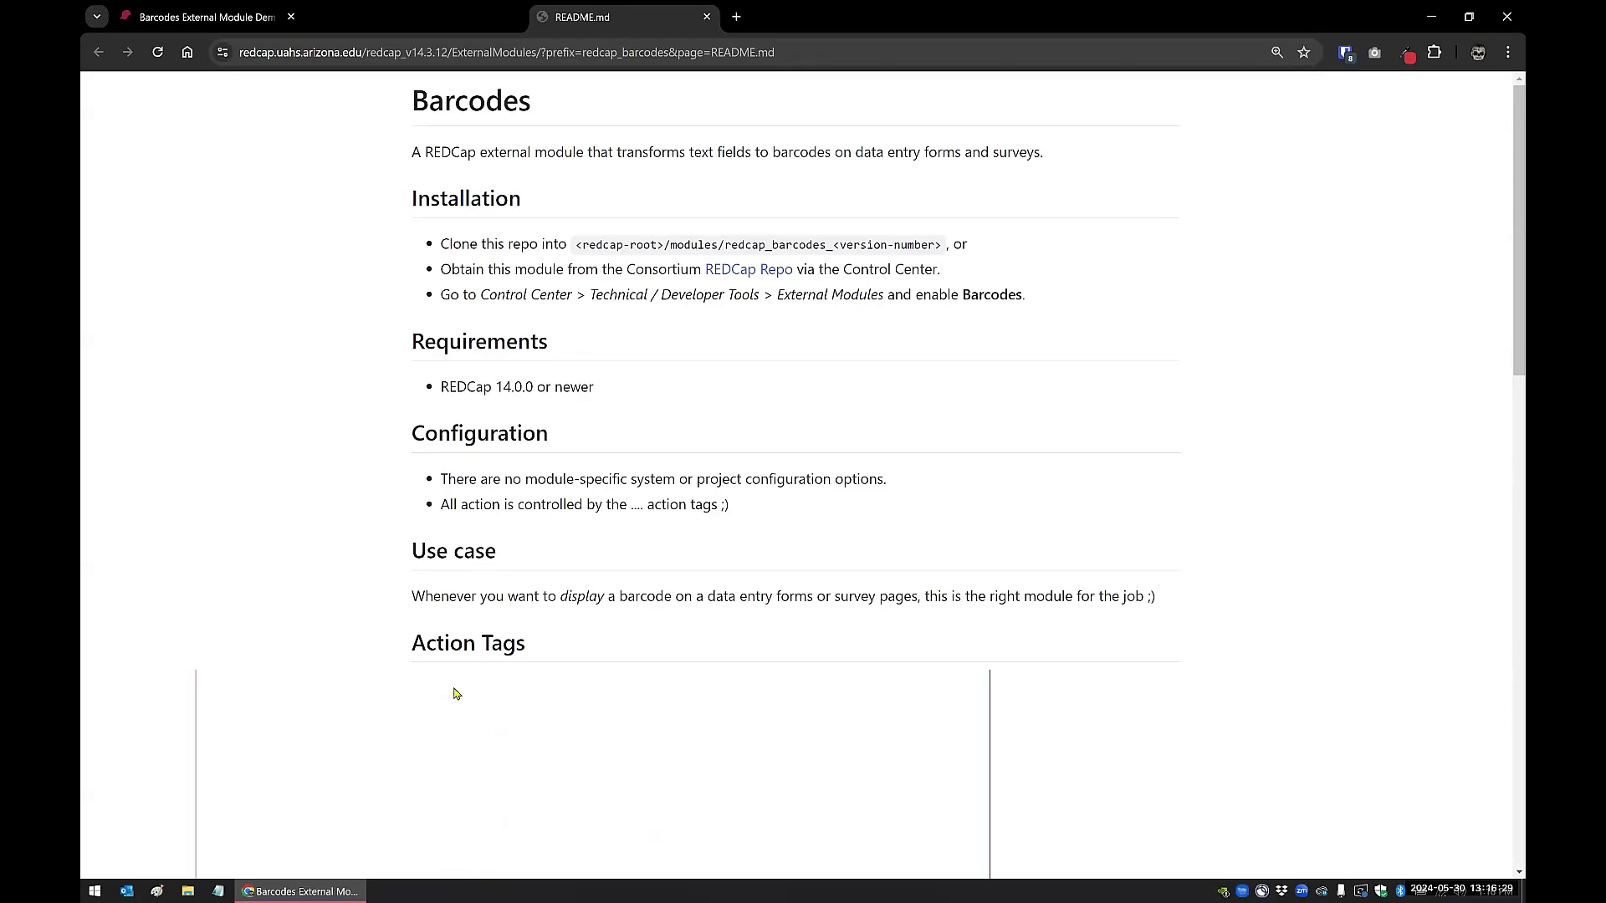
double_click(458, 686)
triple_click(459, 685)
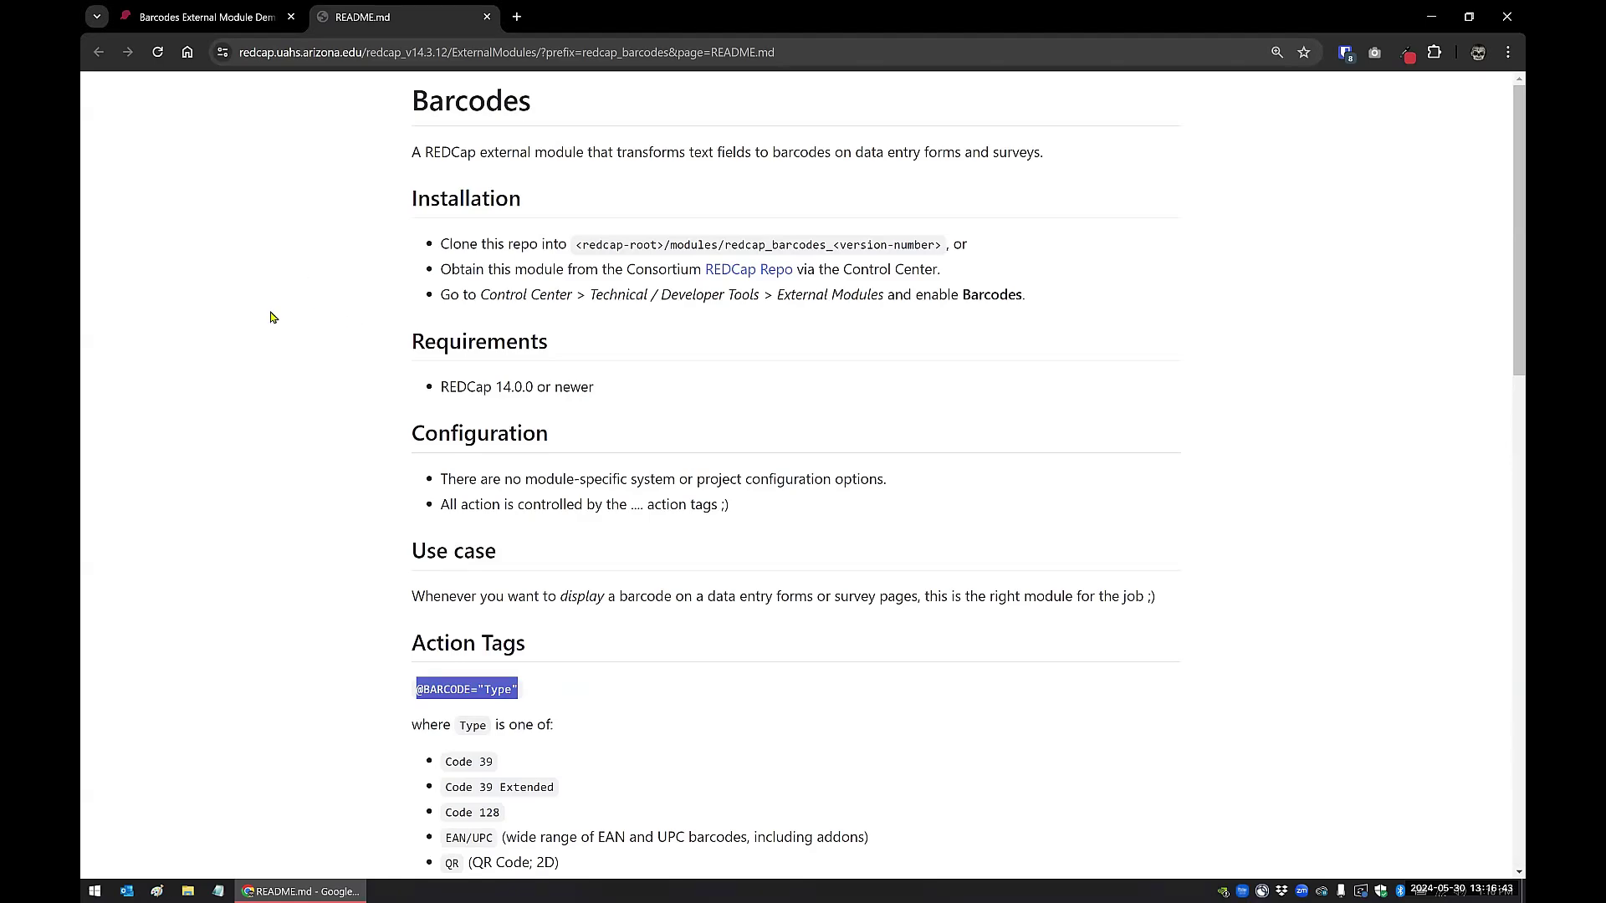
left_click(249, 24)
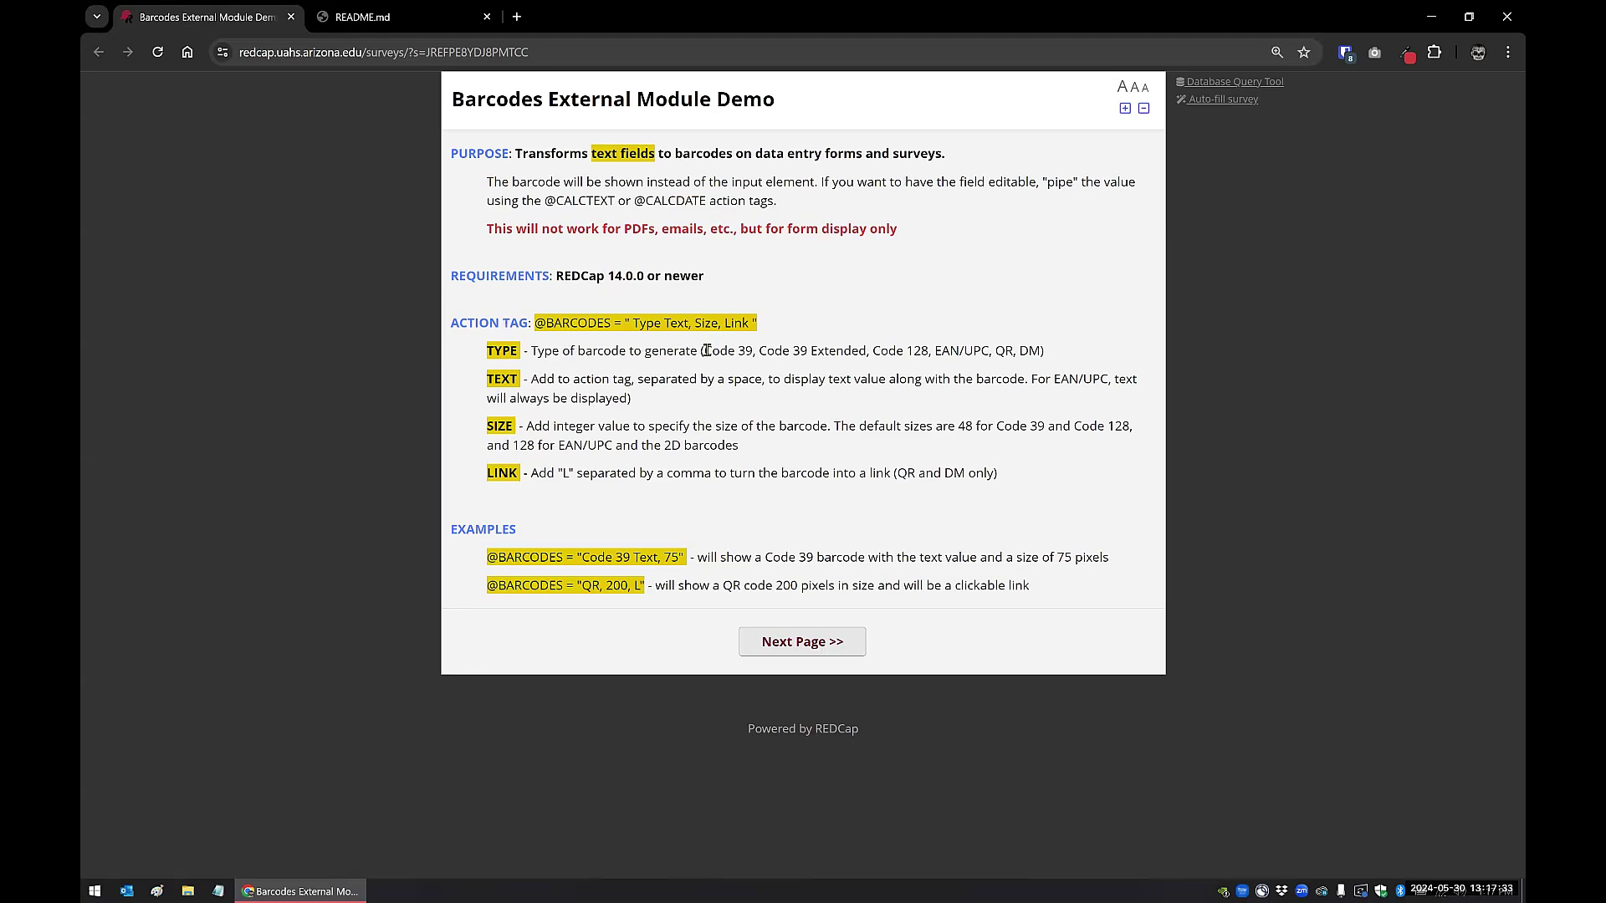
left_click_drag(707, 351, 1039, 352)
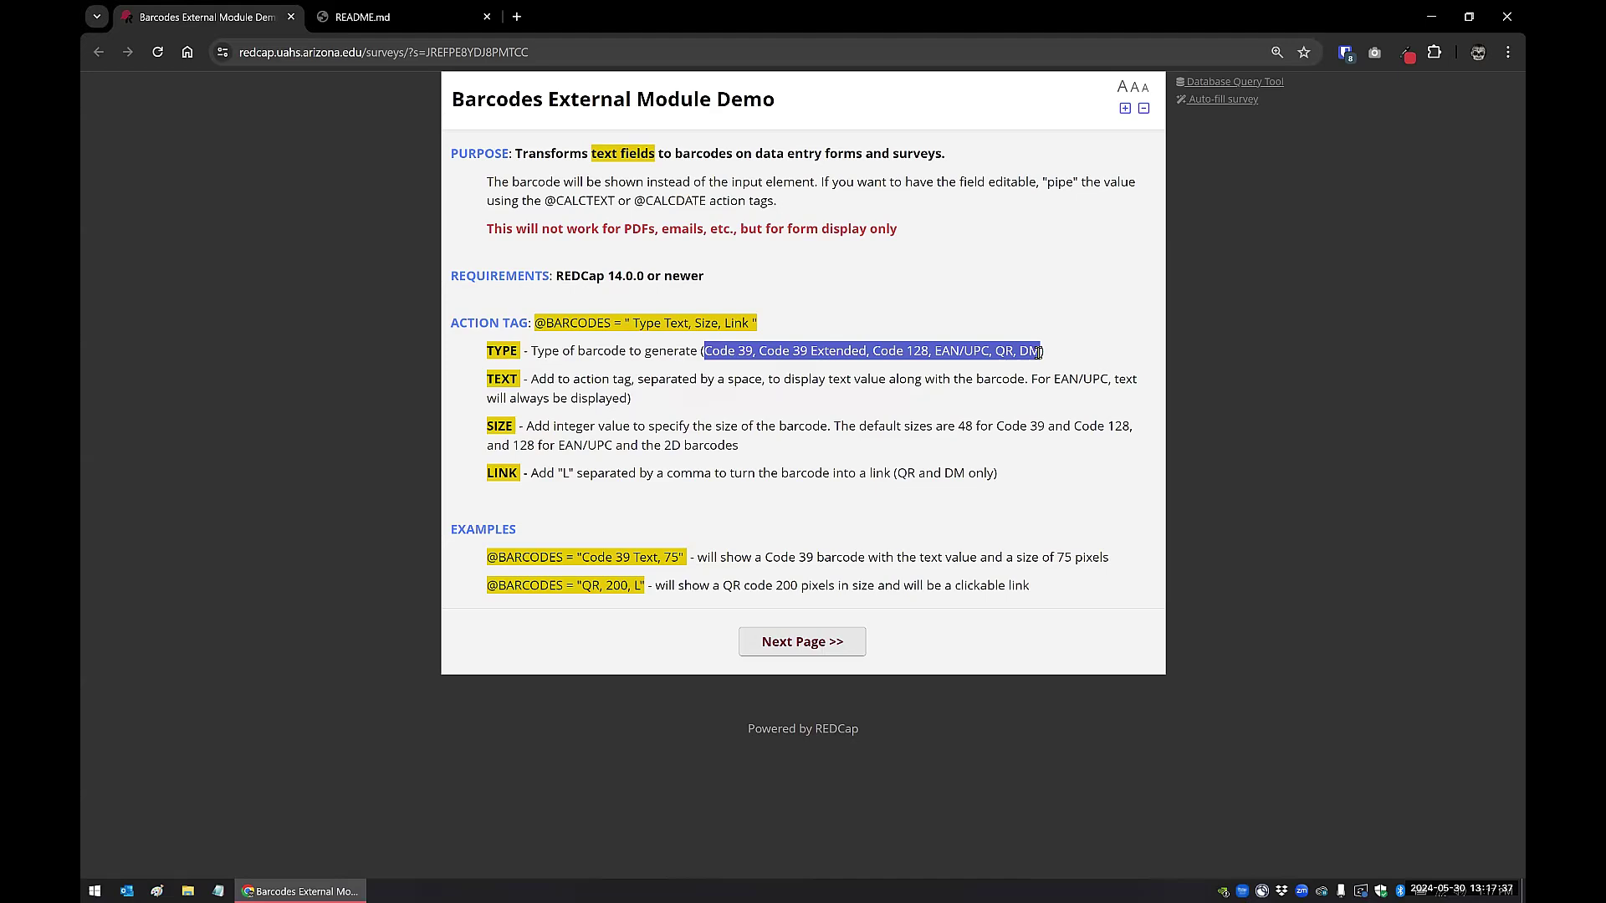
left_click(642, 320)
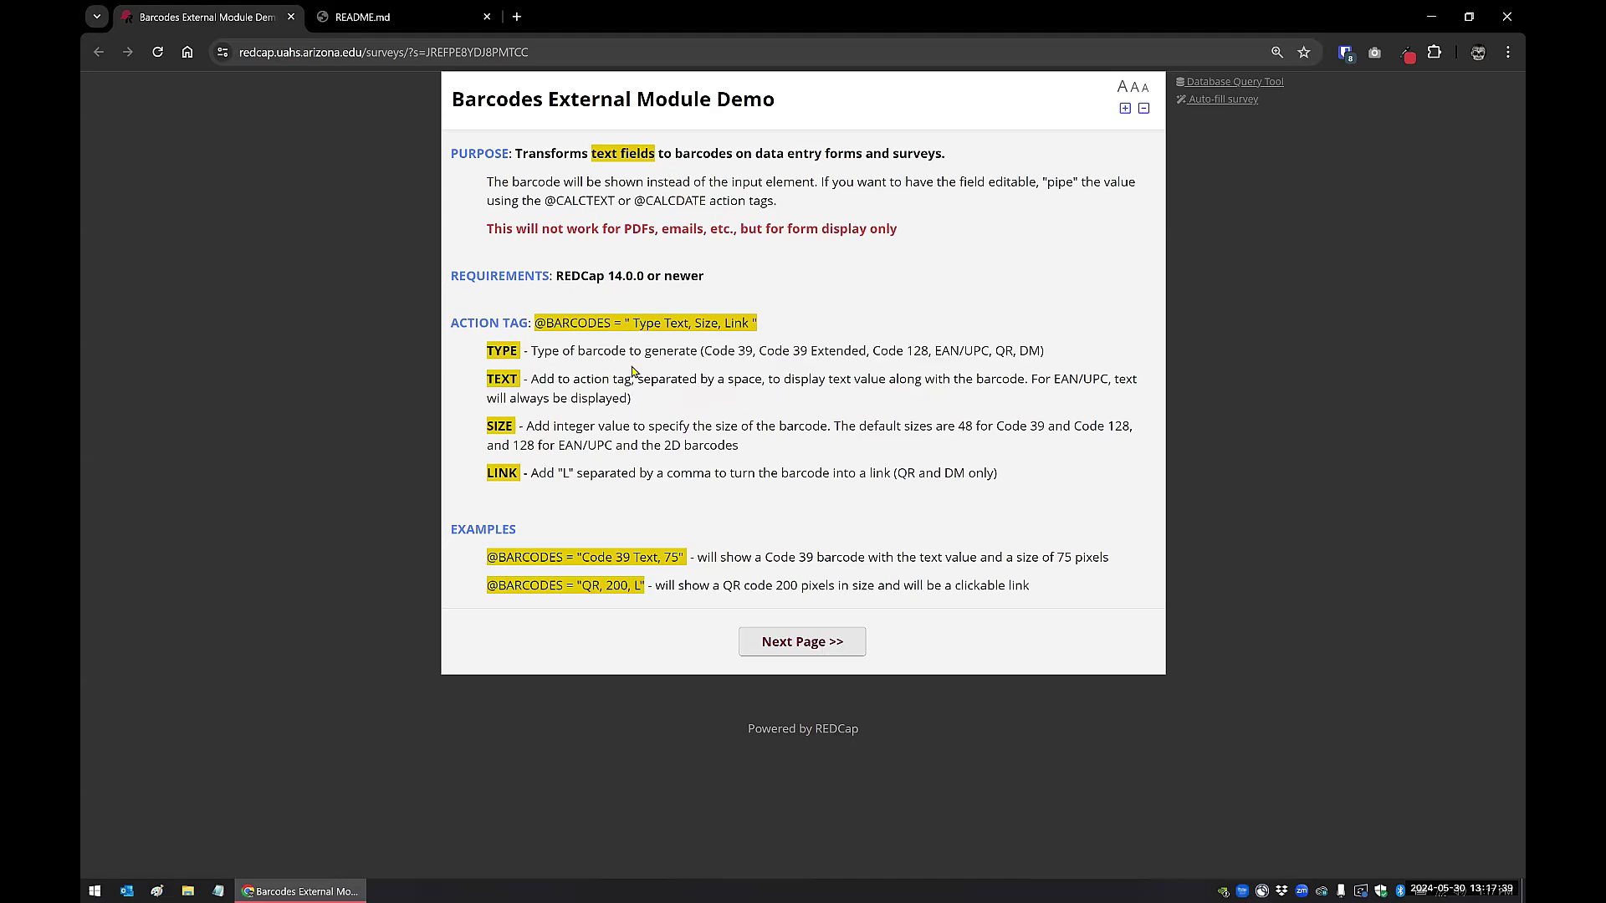
double_click(646, 322)
left_click_drag(704, 352, 989, 351)
left_click(763, 350)
left_click(934, 350)
left_click(771, 409)
double_click(677, 323)
left_click(669, 324)
left_click_drag(632, 323, 688, 323)
left_click(675, 345)
- Review the Code 39 and QR action tag examples and the display-only note in the survey
left_click_drag(486, 558, 707, 558)
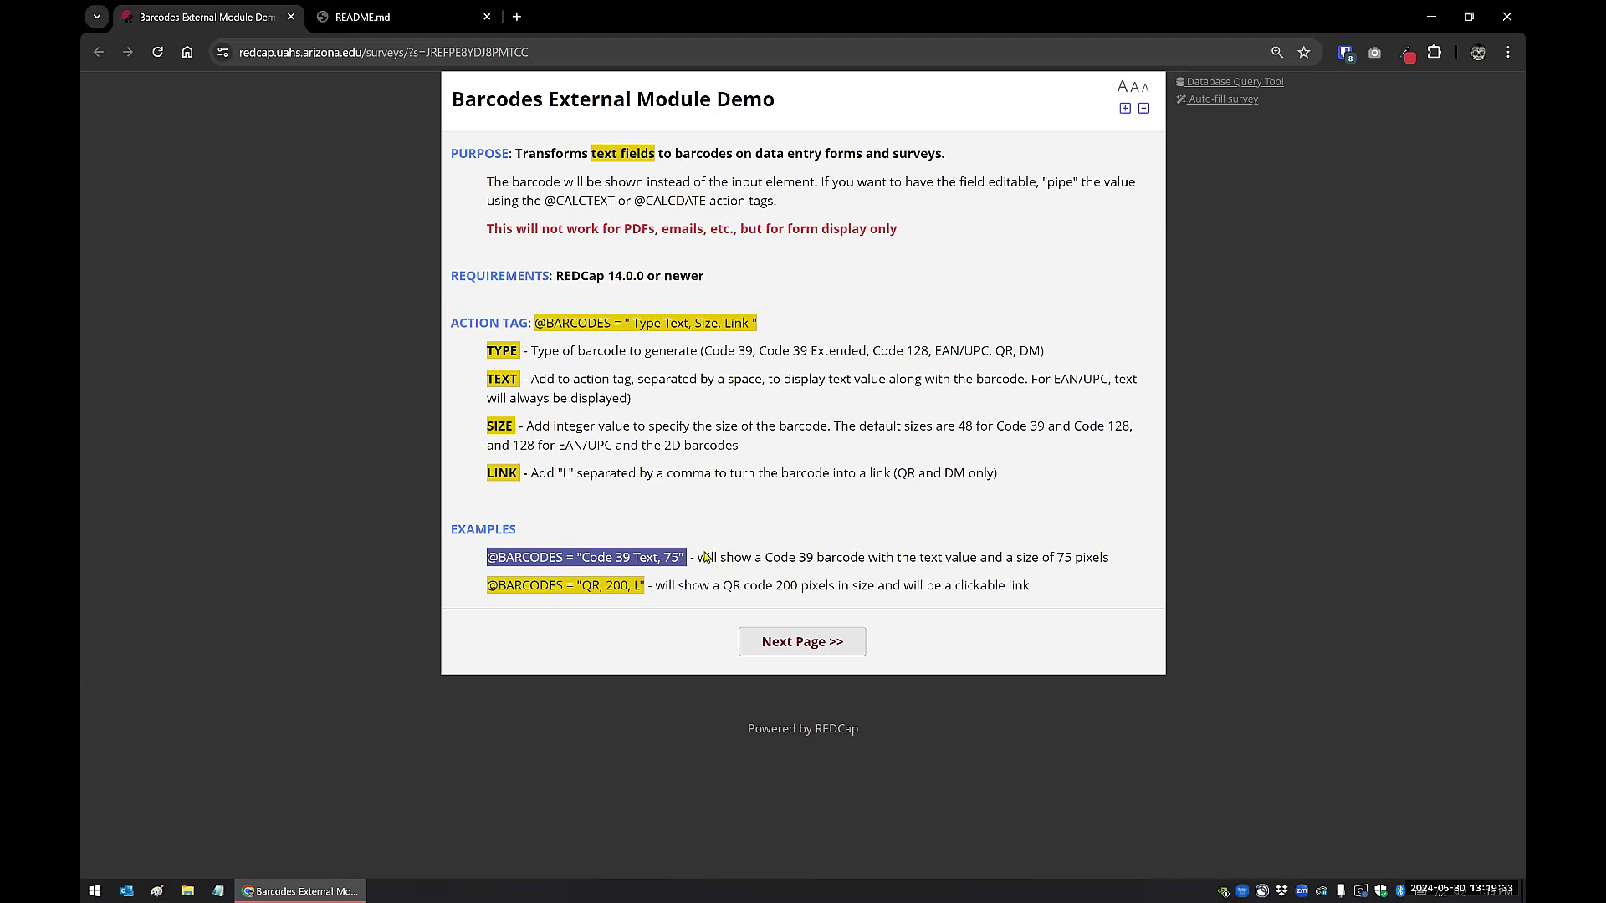
left_click(611, 581)
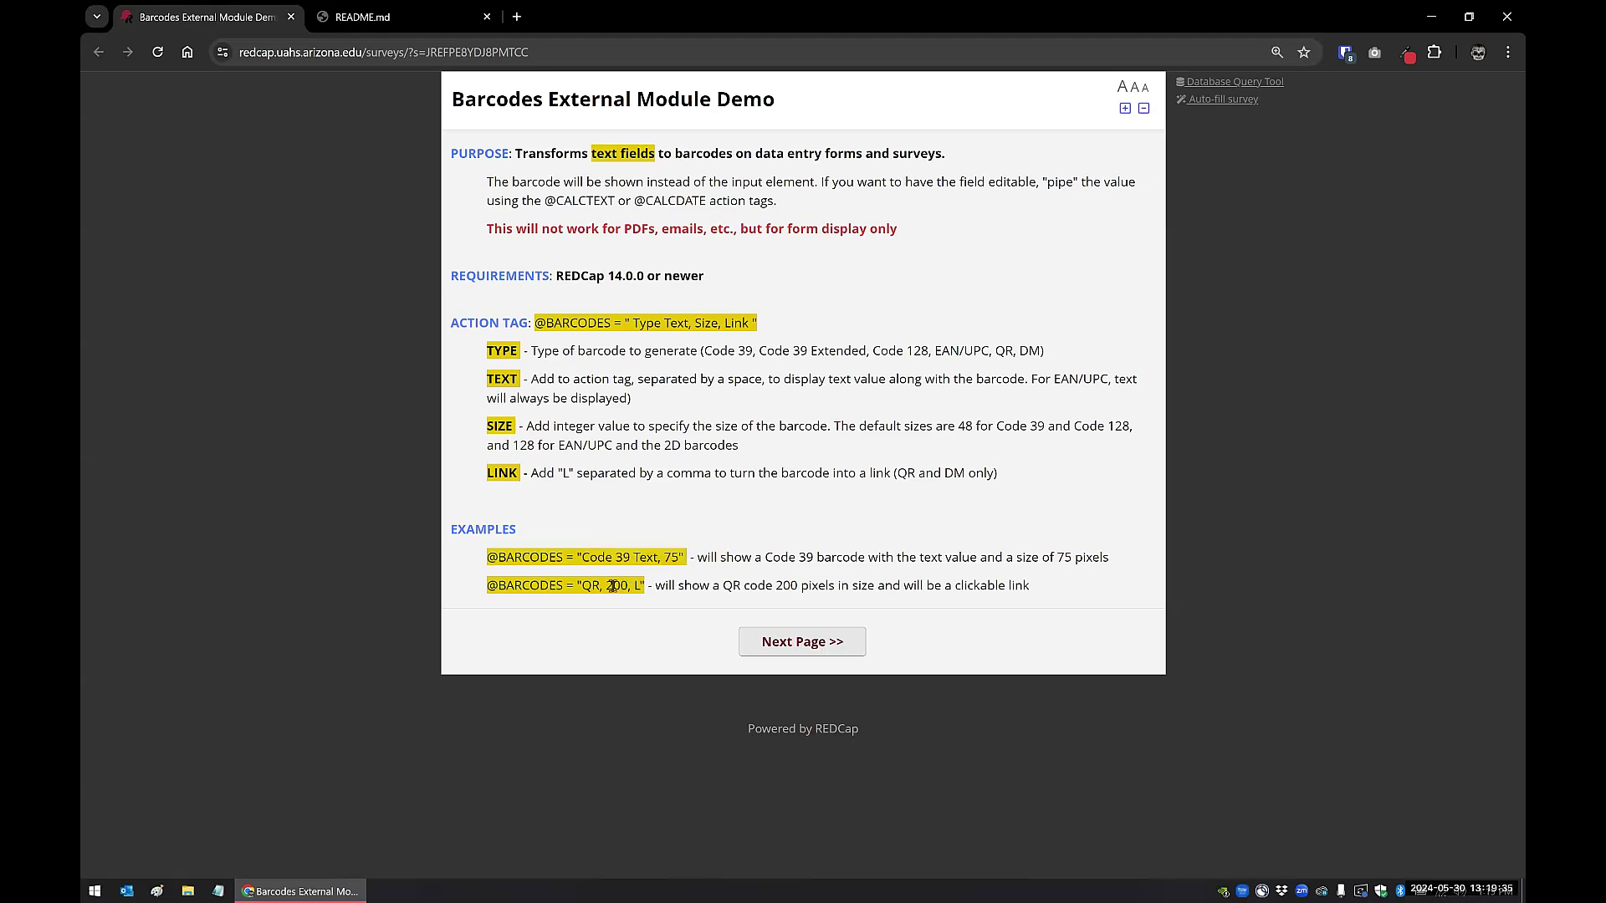
left_click_drag(486, 585, 644, 584)
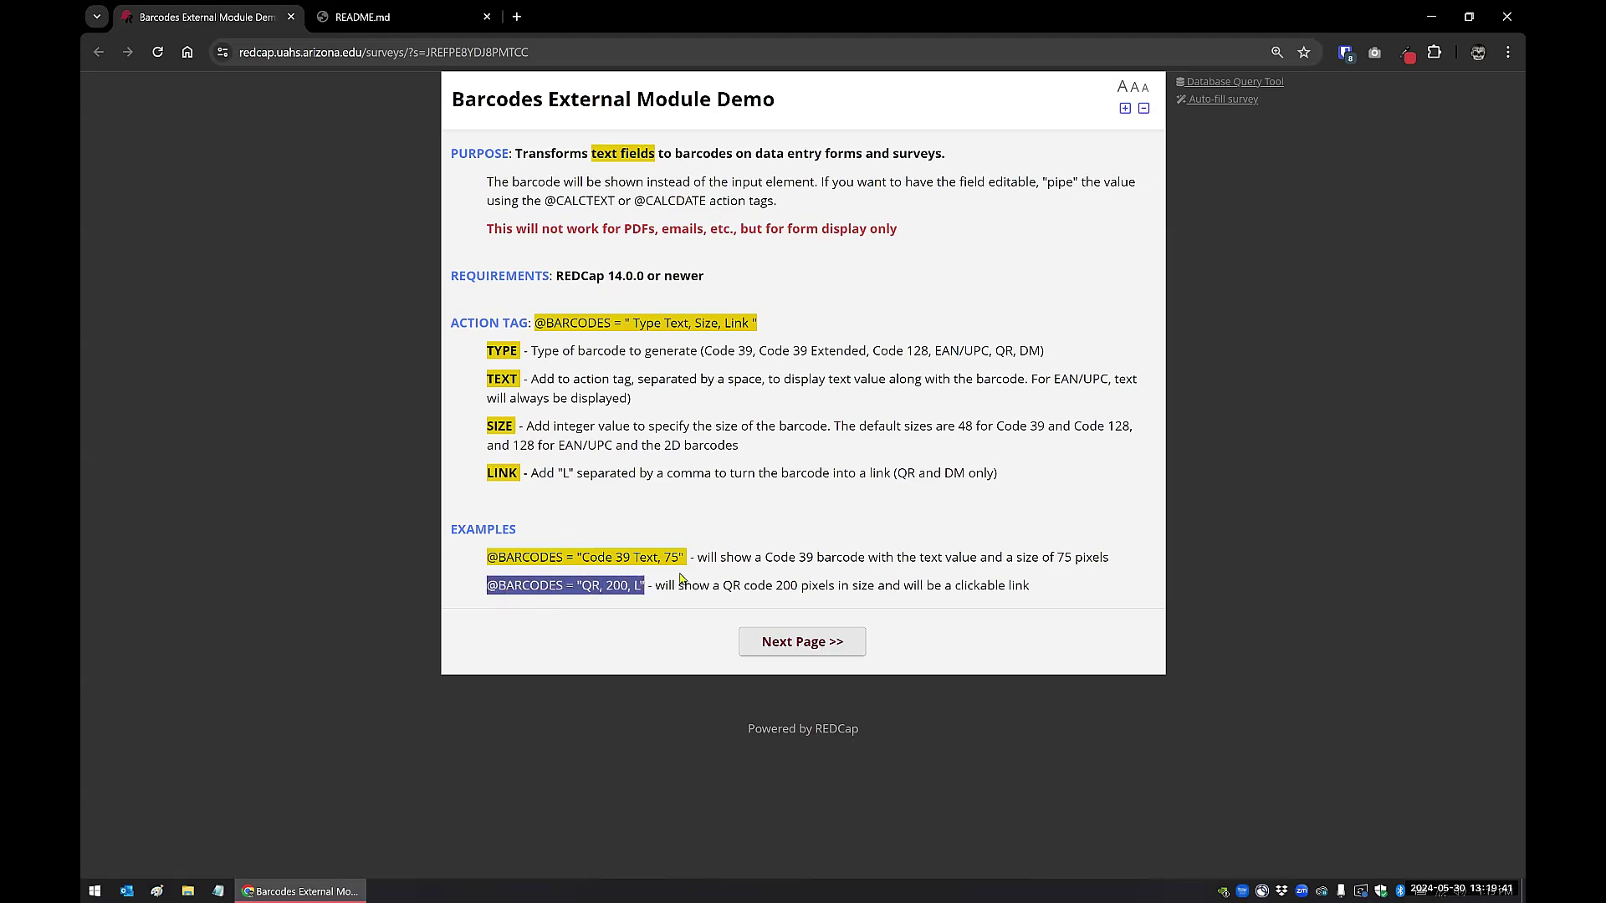
left_click(763, 503)
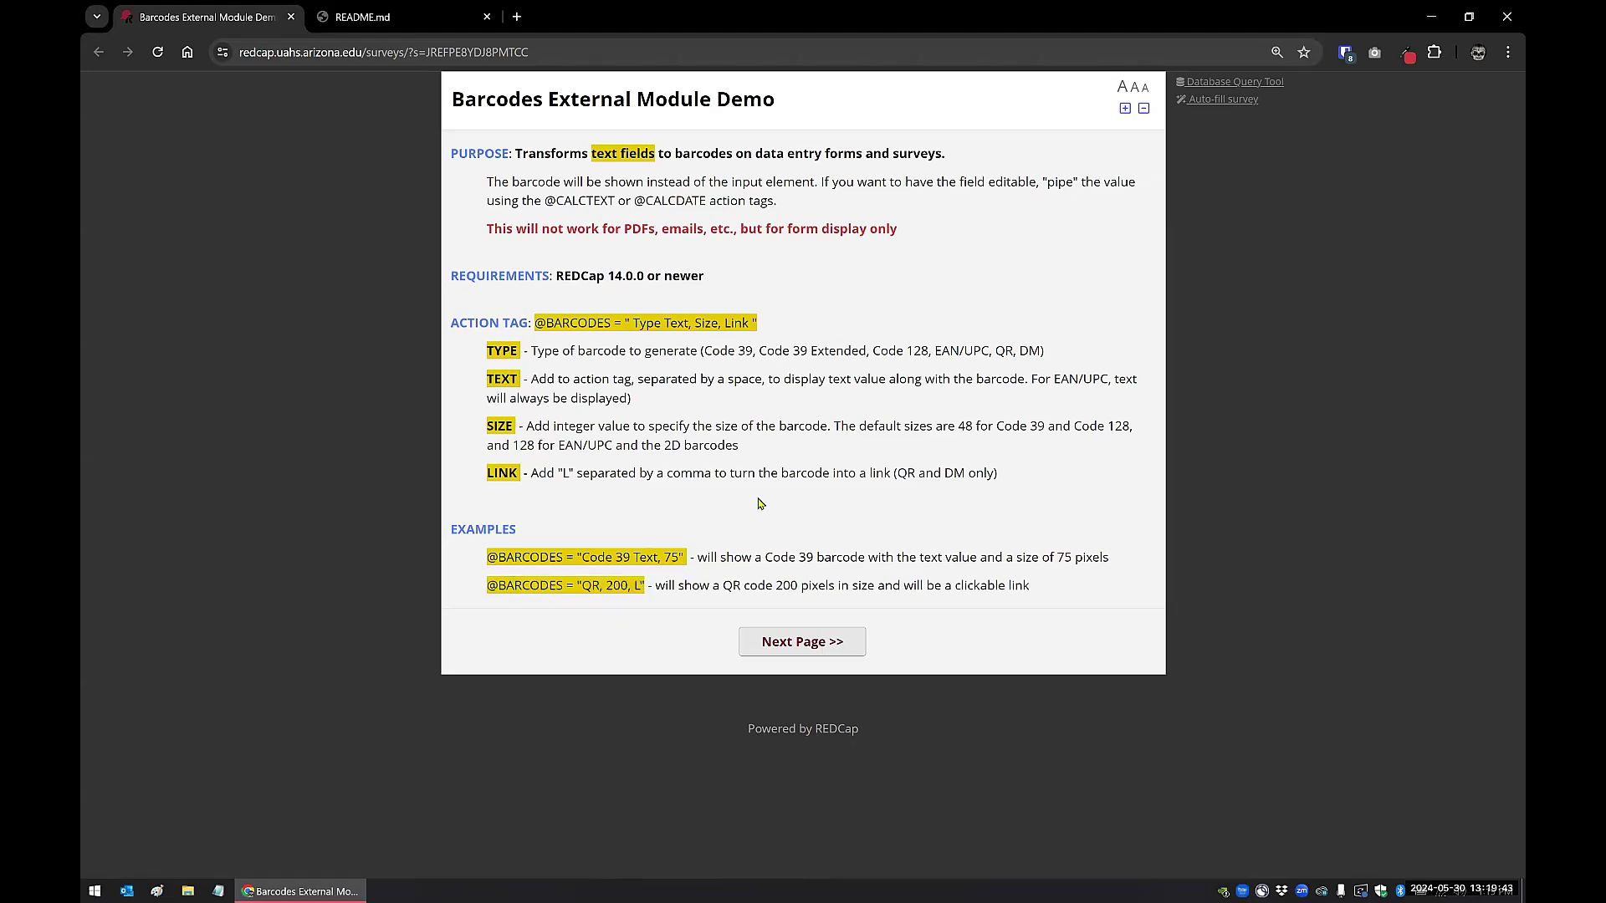
left_click_drag(485, 229, 911, 228)
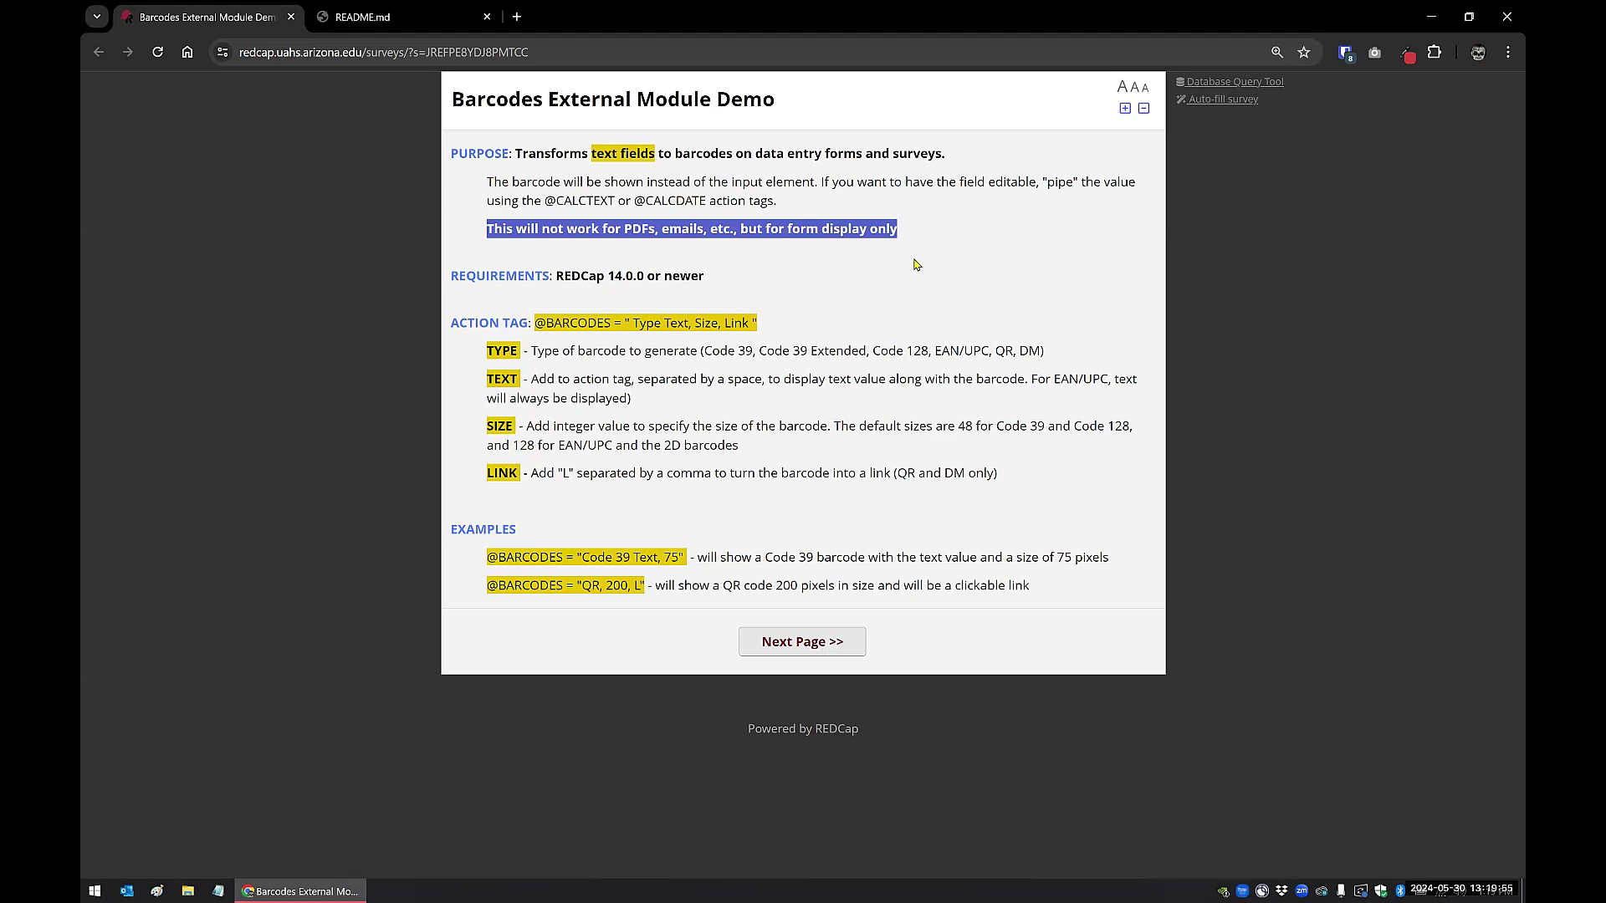
left_click(917, 265)
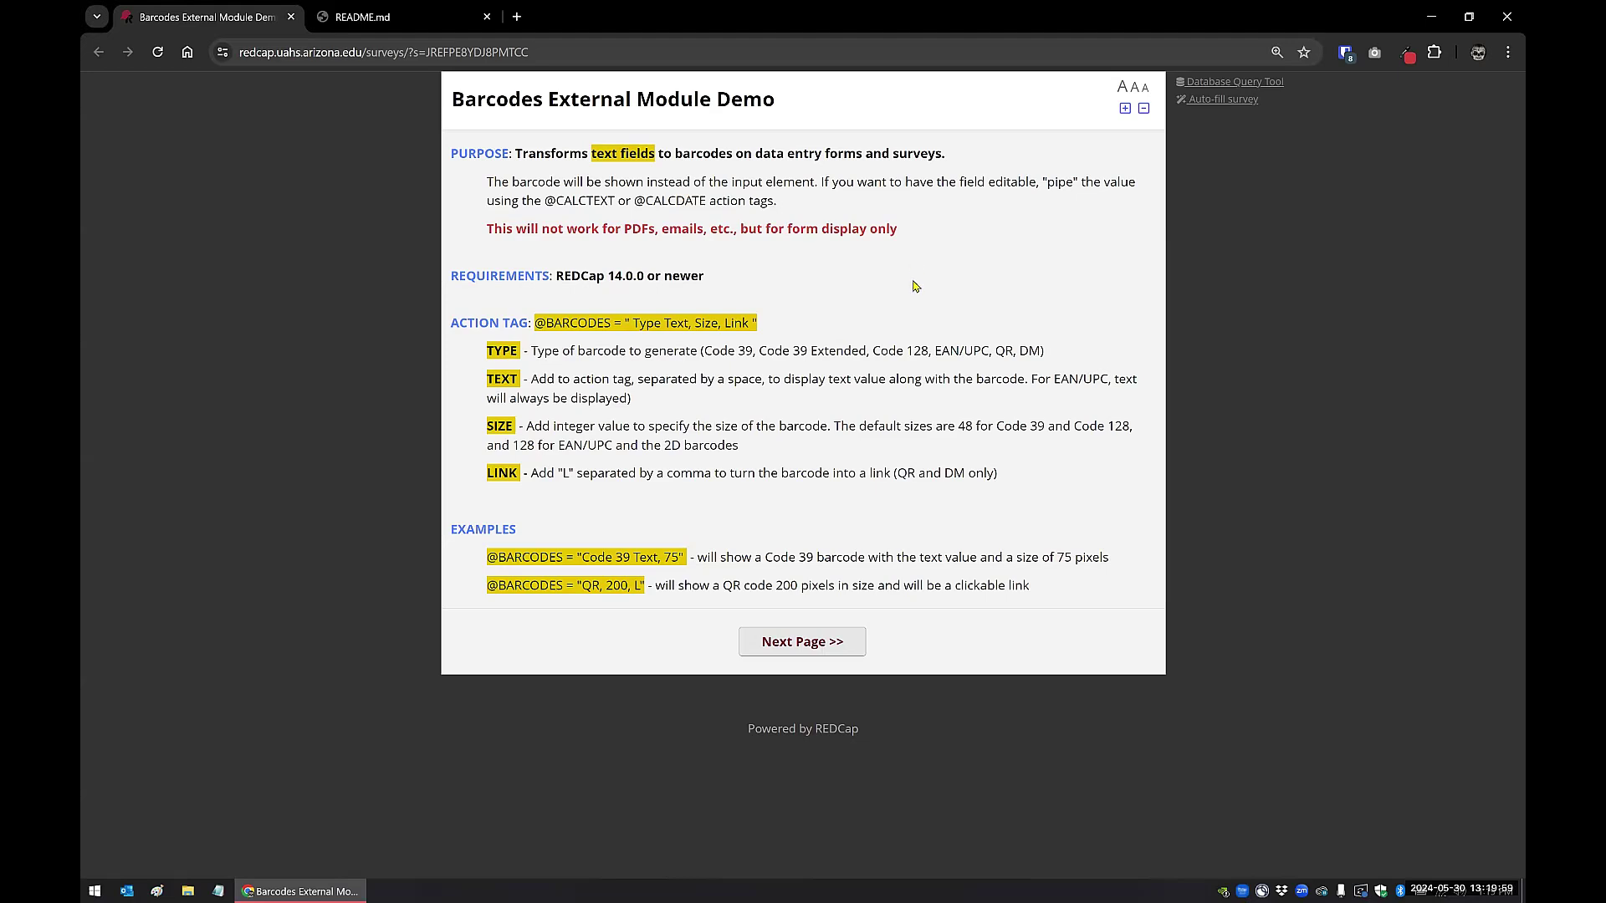
- Advance to the survey's next page and look through the sample barcodes for each type
left_click(157, 52)
left_click(832, 642)
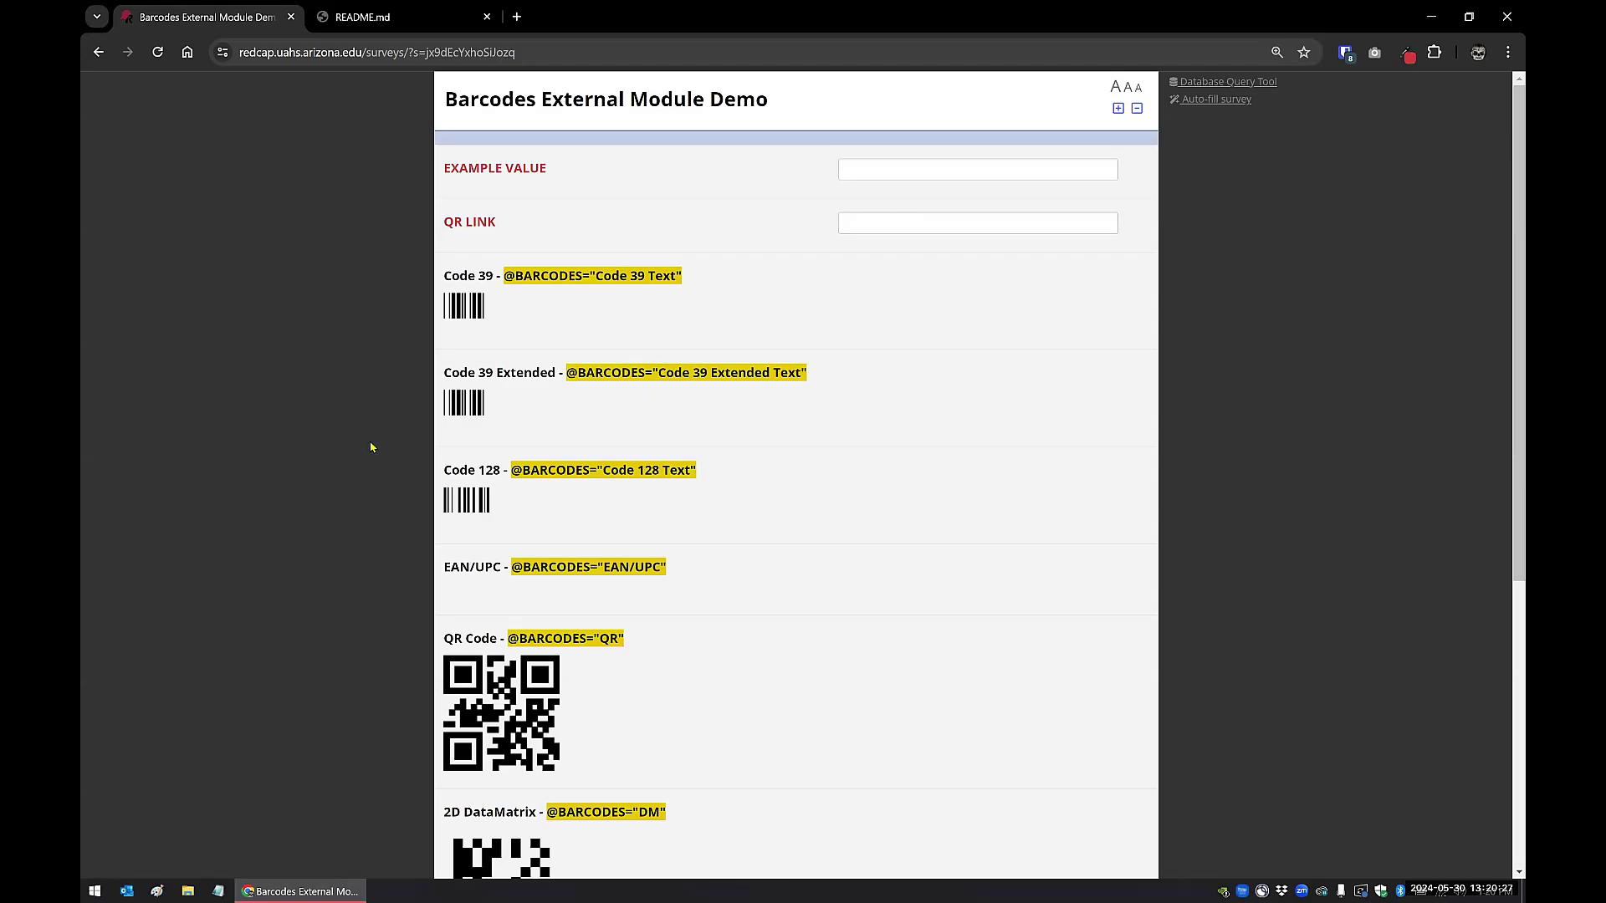
scroll(386, 477, "down", 1)
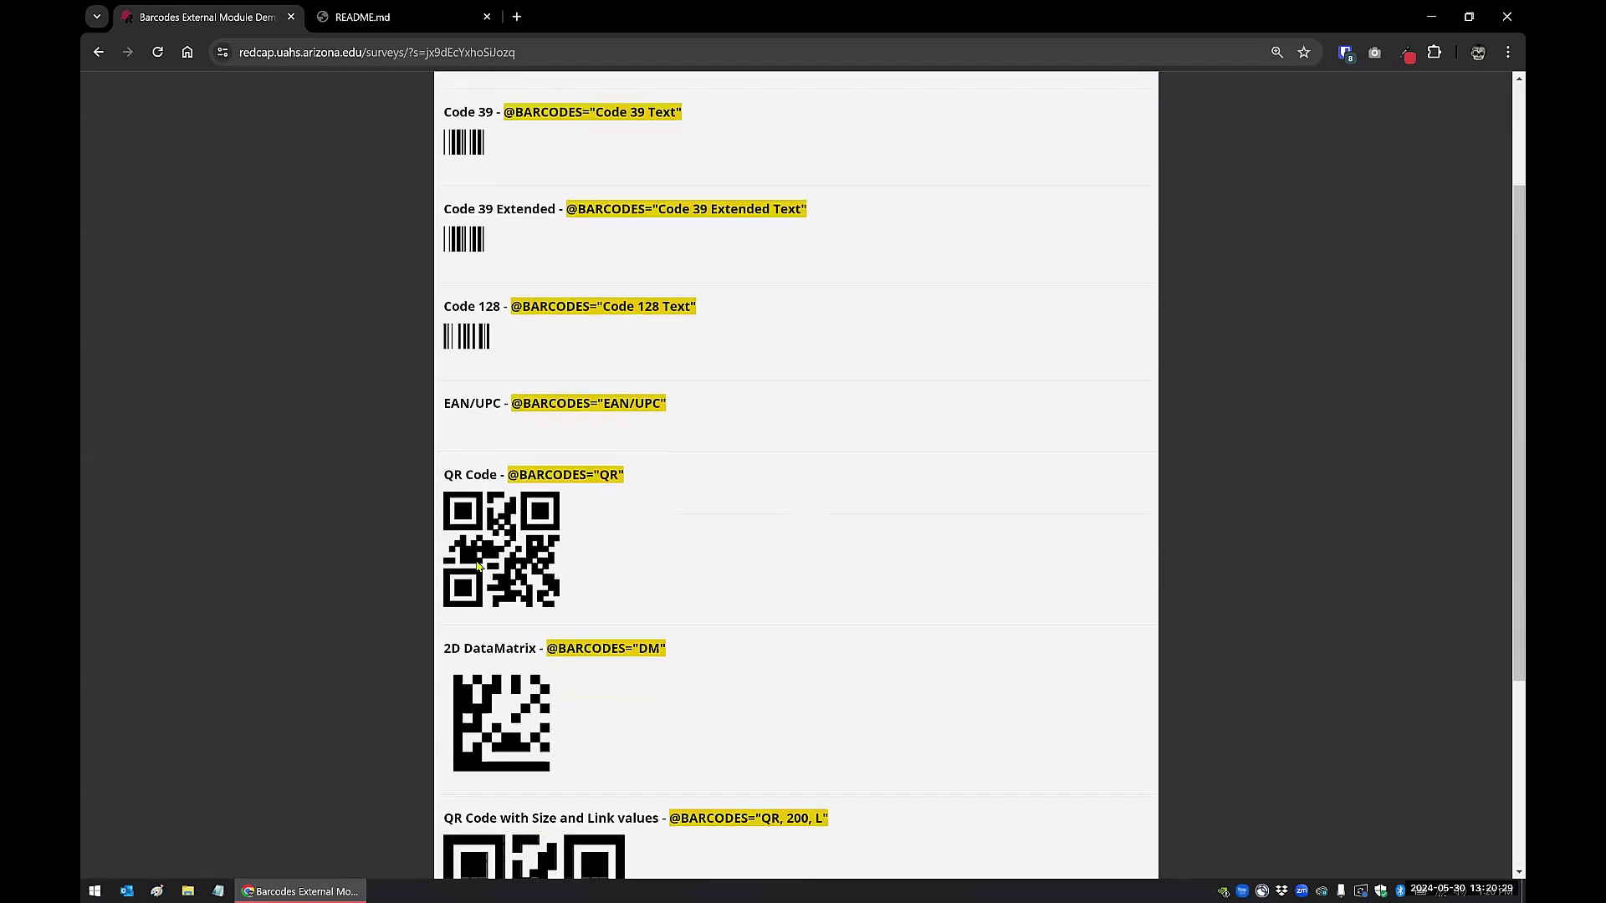
scroll(364, 555, "down", 3)
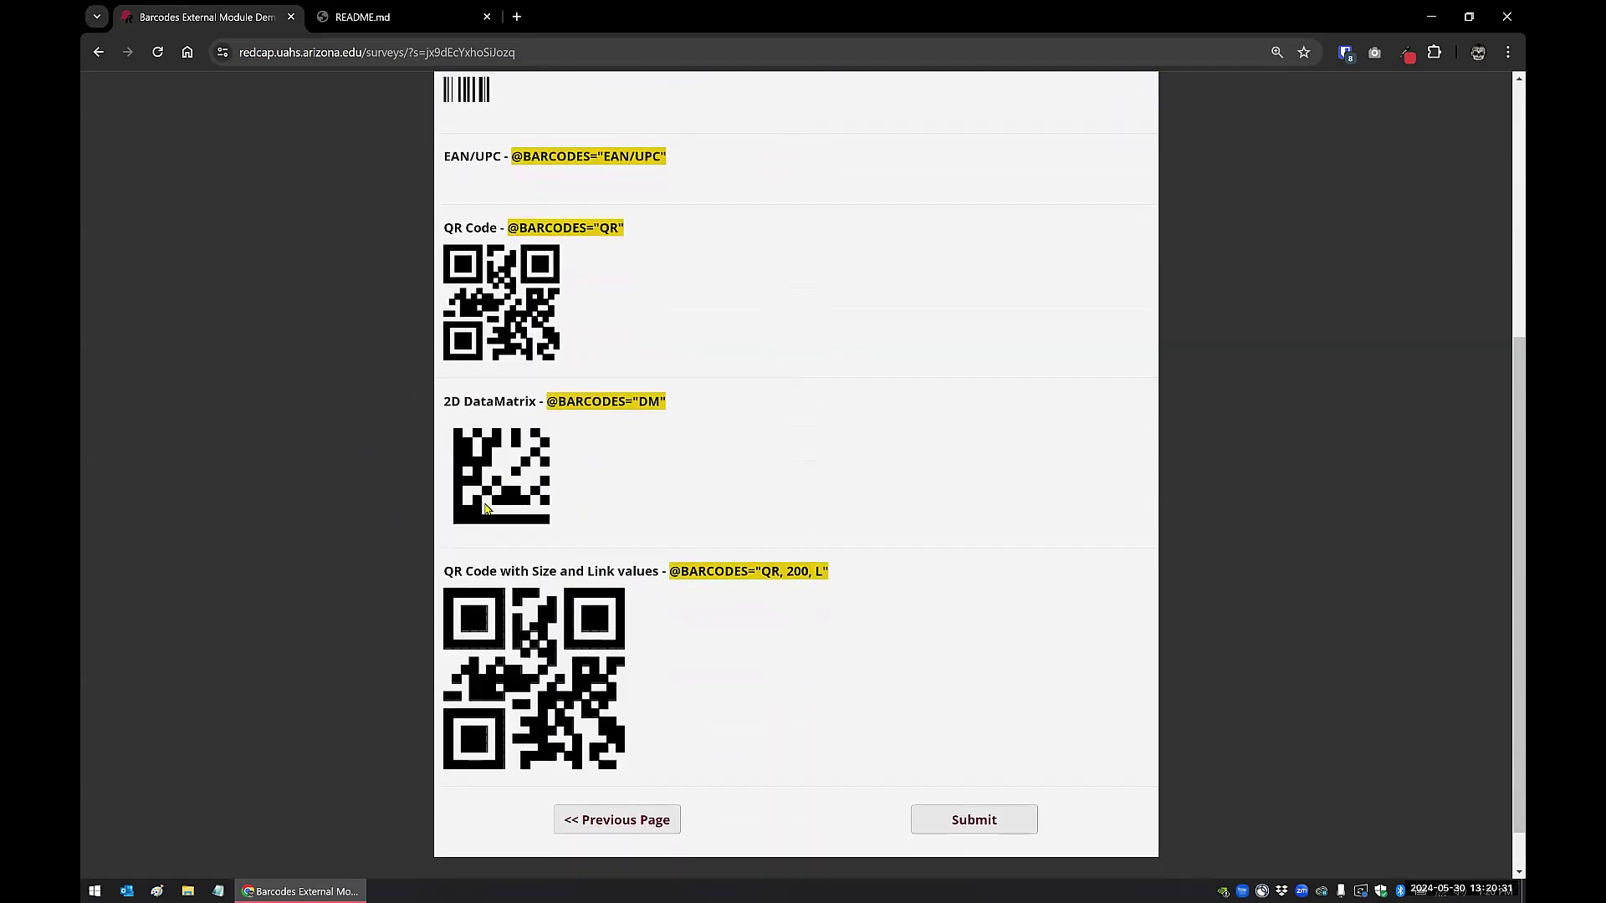
- Enter 12345678 as the EXAMPLE VALUE in the survey
scroll(496, 469, "up", 4)
left_click(867, 172)
type("12345678")
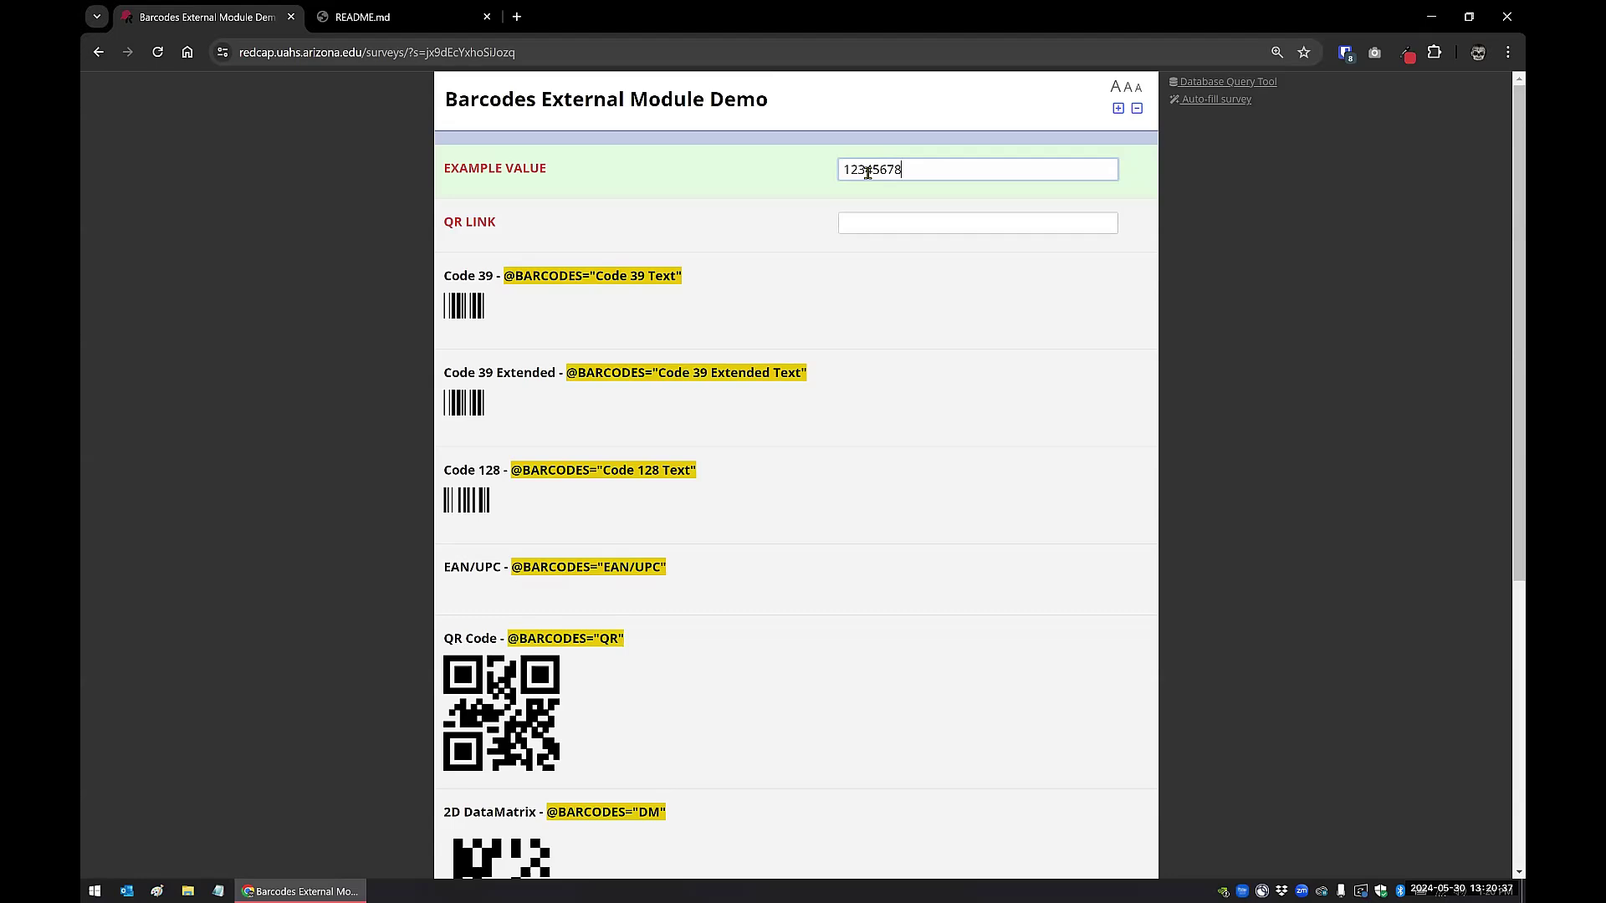
- Commit the example value and look through the barcodes generated from it, from Code 39 down to the 2D DataMatrix
key("Tab")
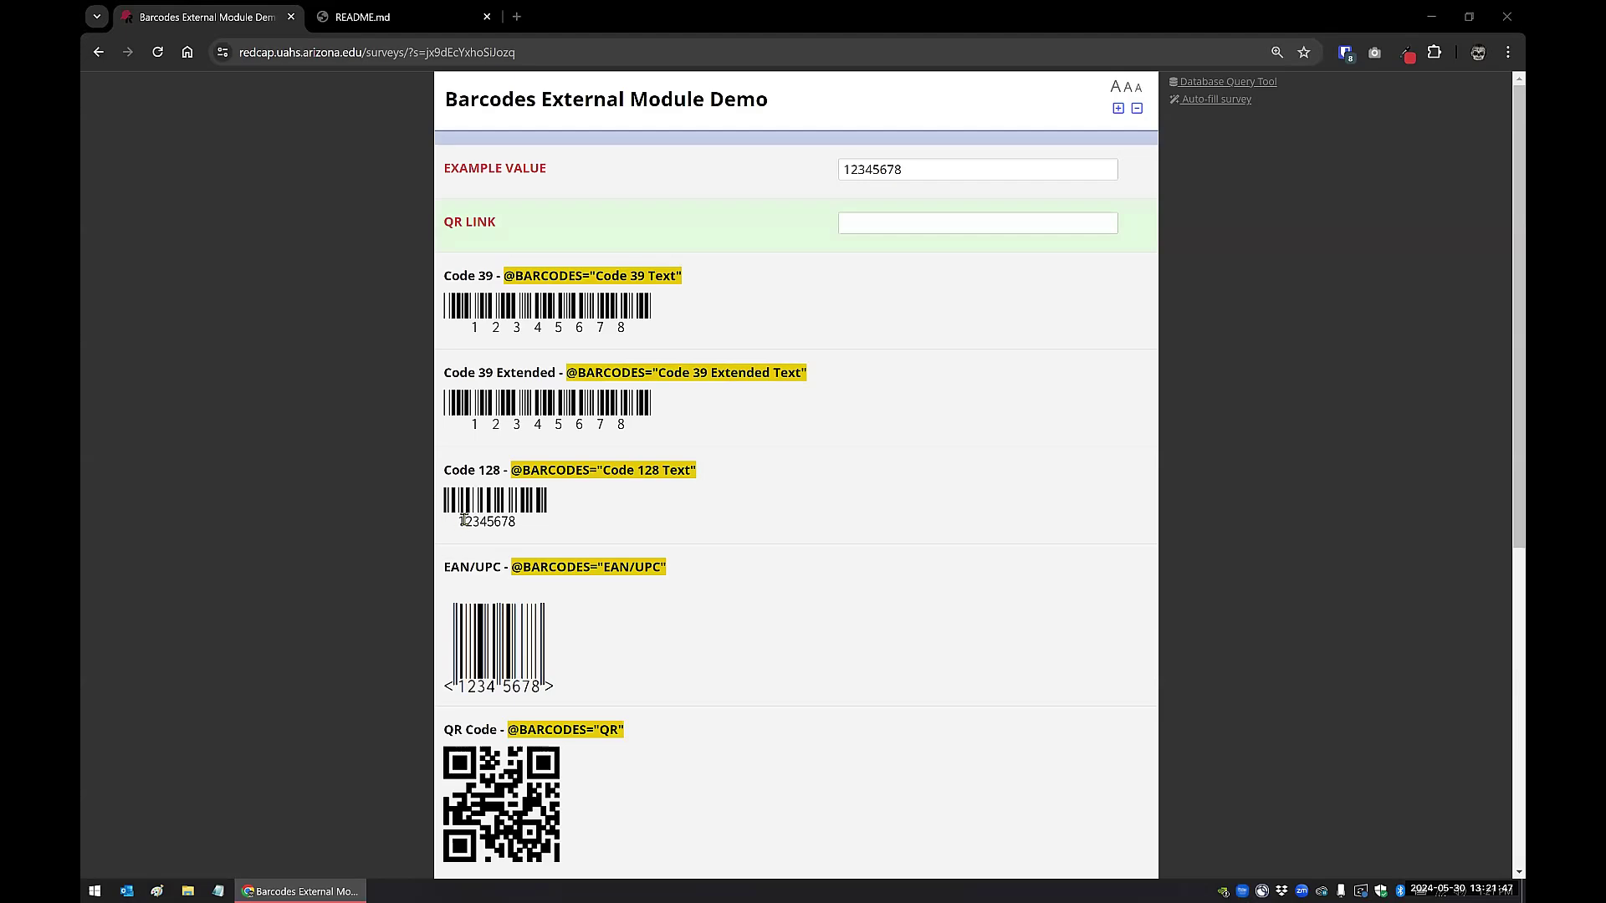
scroll(721, 513, "down", 1)
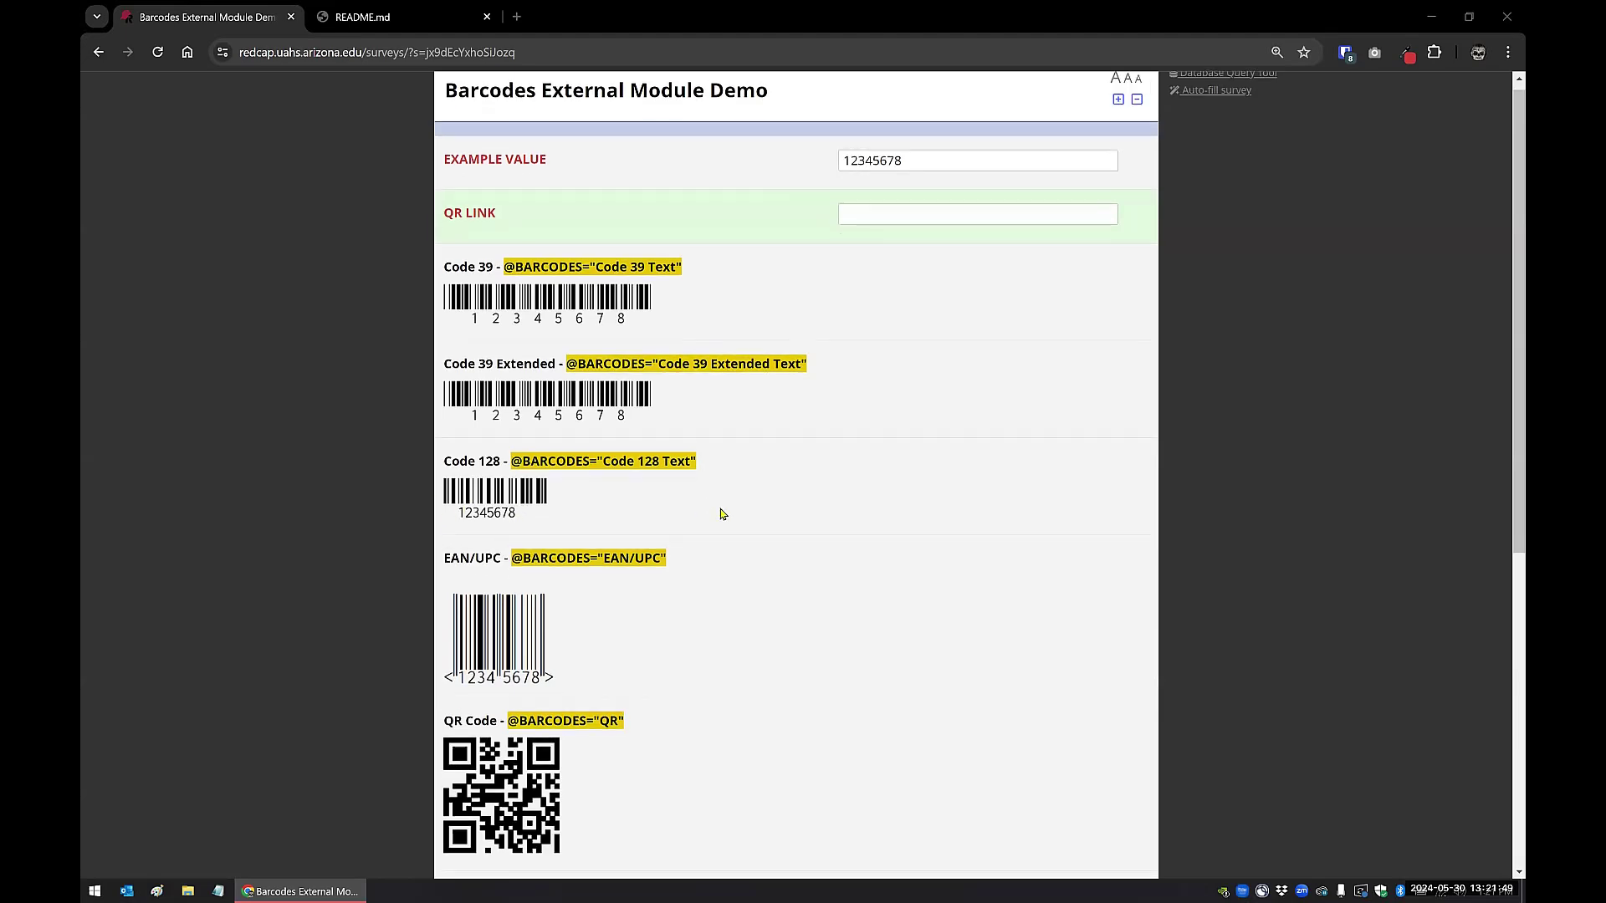
scroll(722, 513, "down", 2)
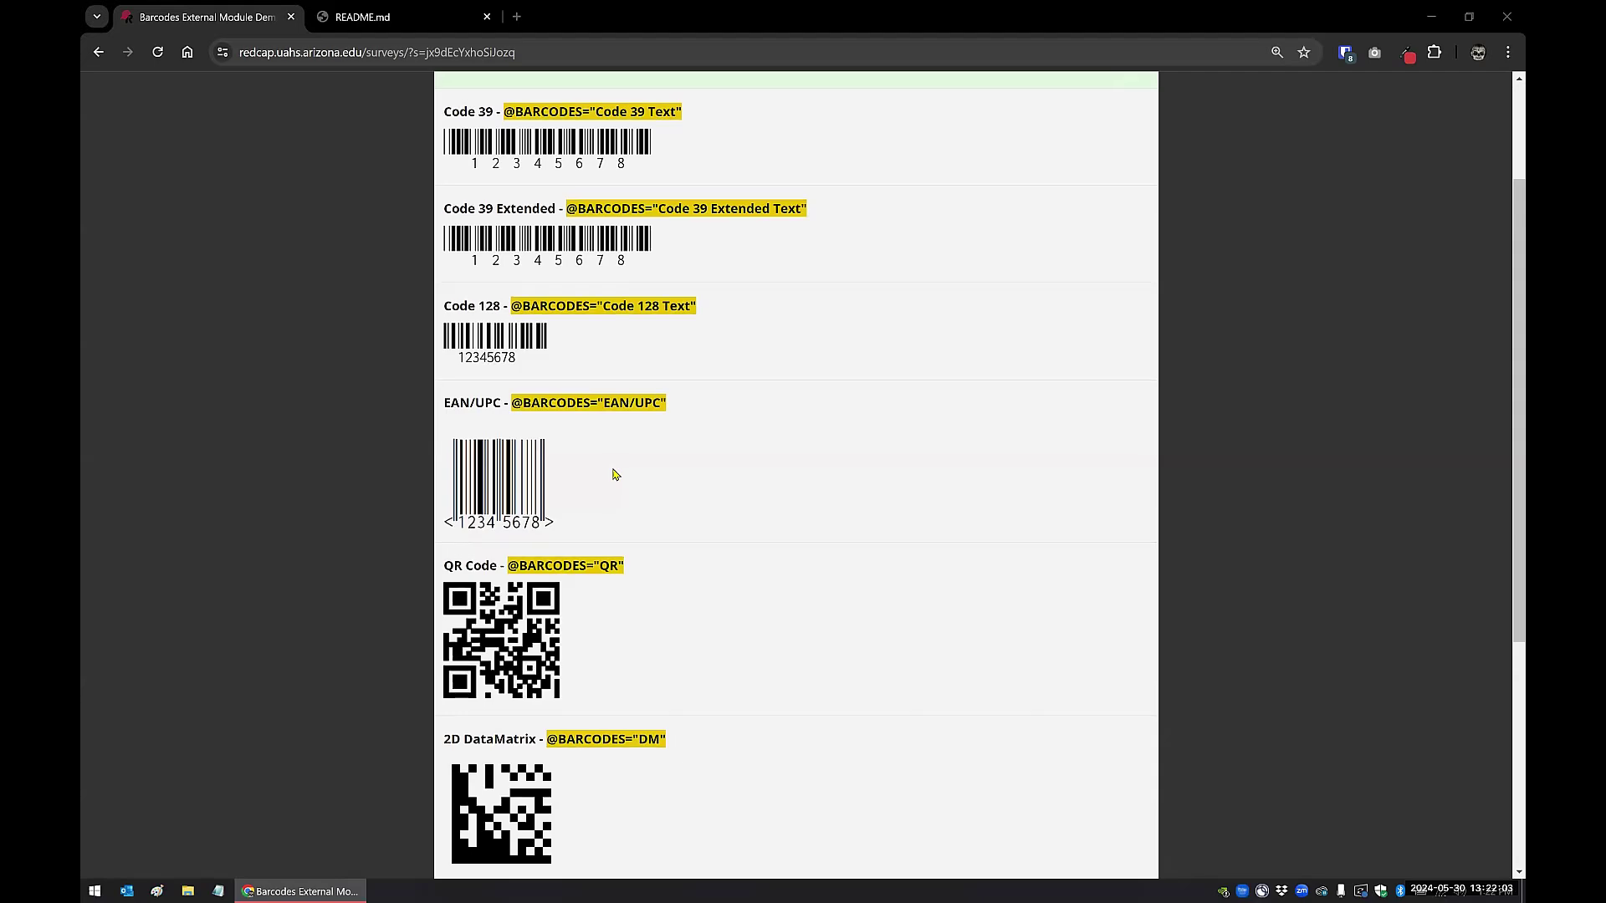
scroll(615, 474, "down", 2)
scroll(615, 474, "up", 4)
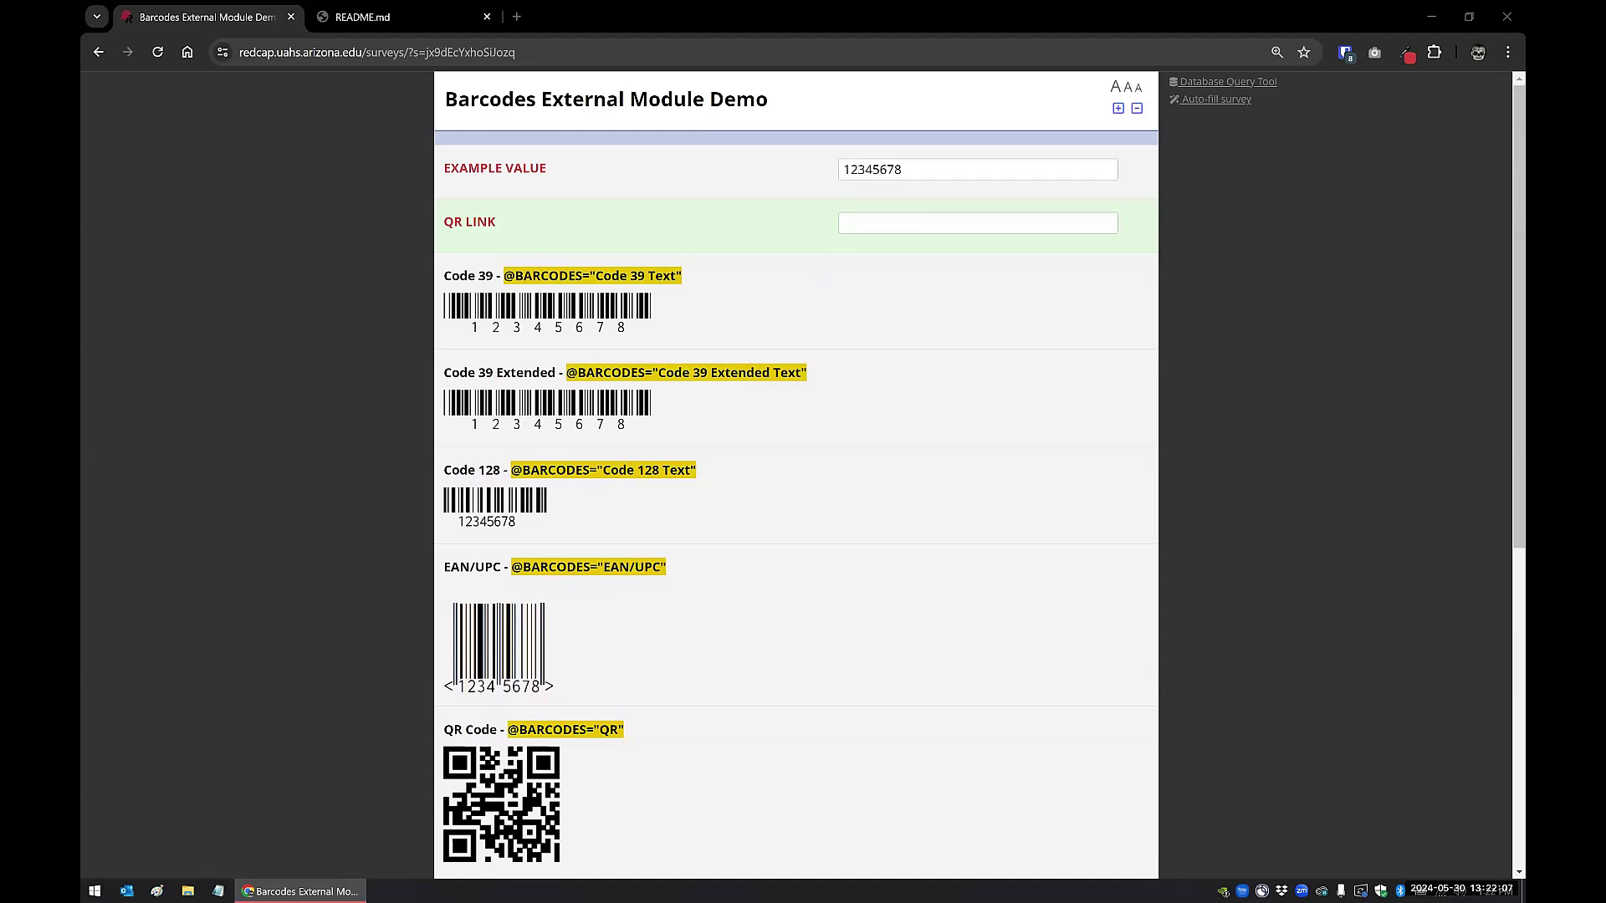
left_click(877, 224)
type("https://redcap.uahs.arizona.edu/")
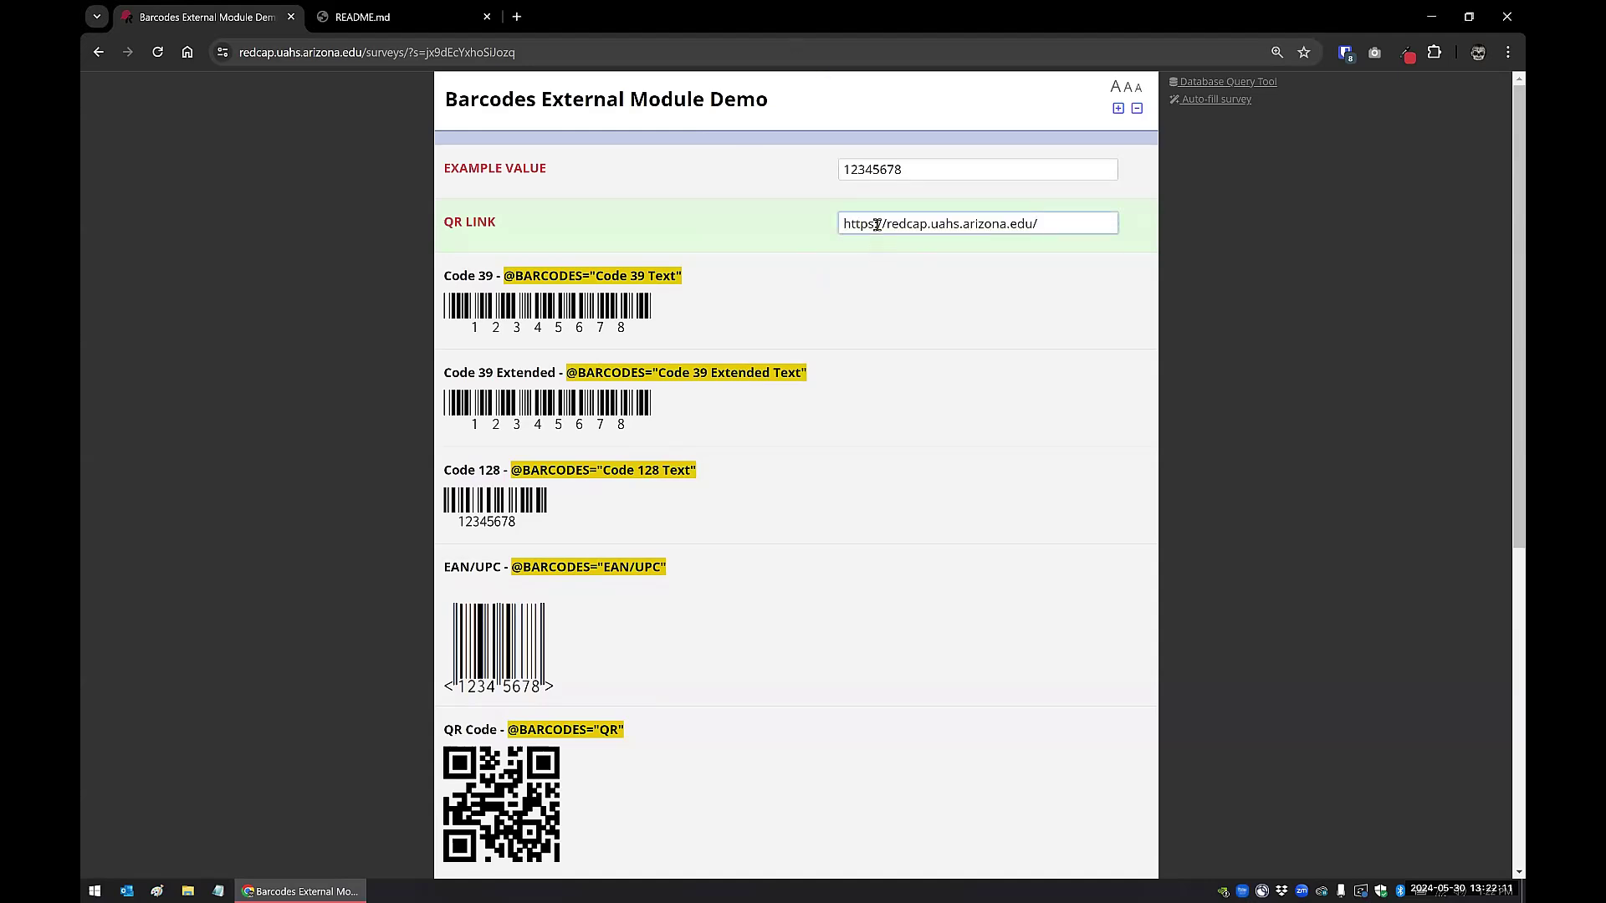
scroll(831, 298, "down", 7)
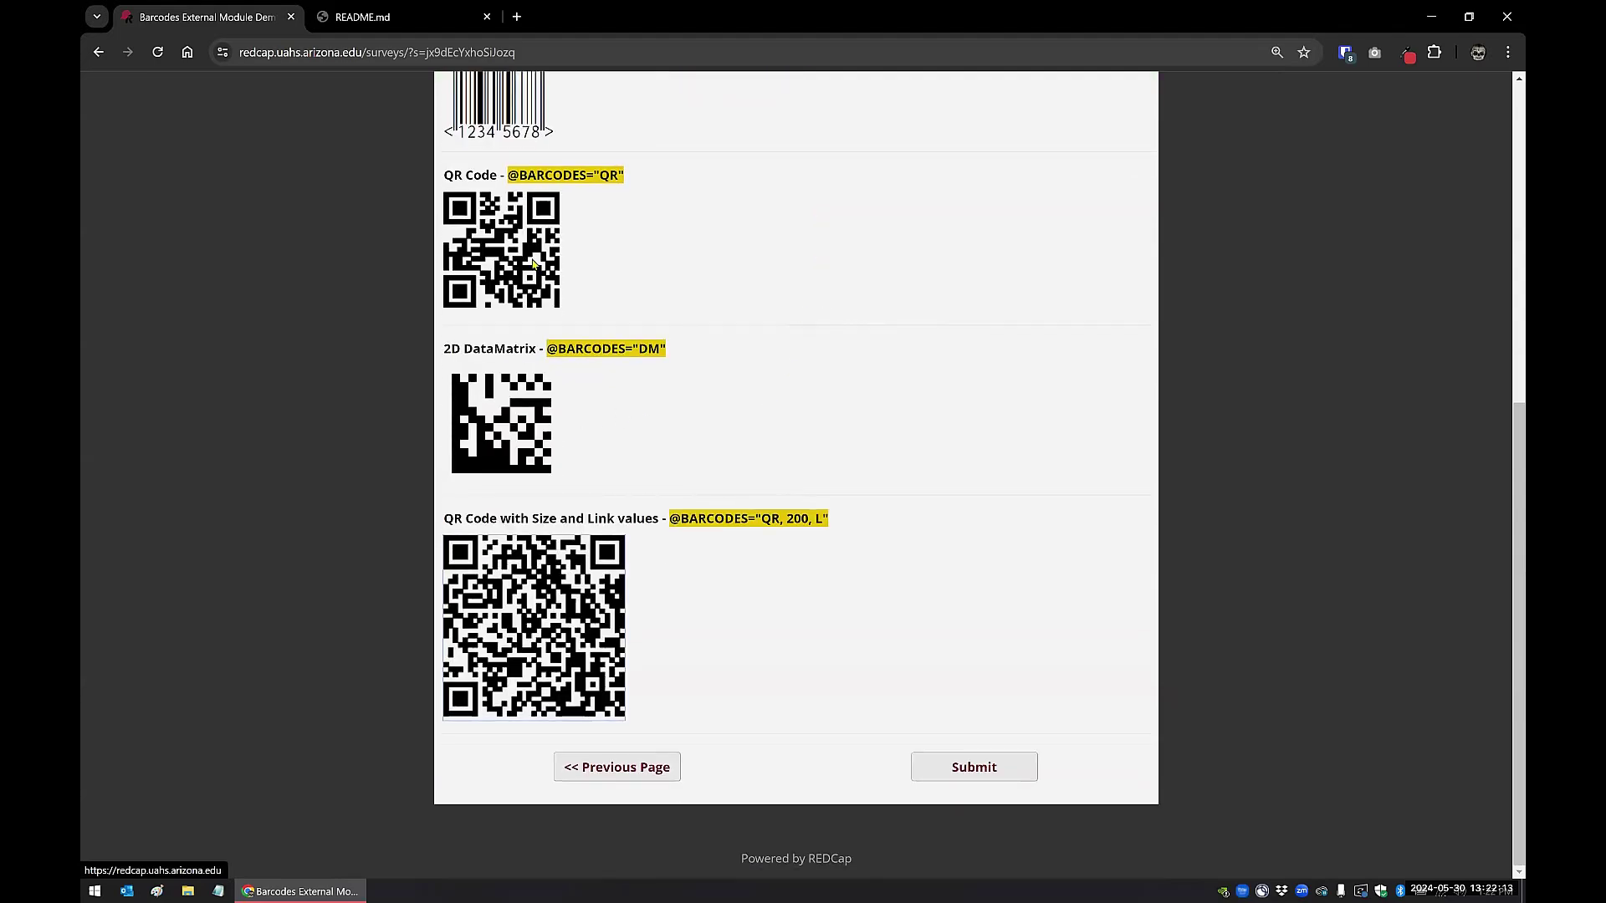
scroll(527, 345, "up", 1)
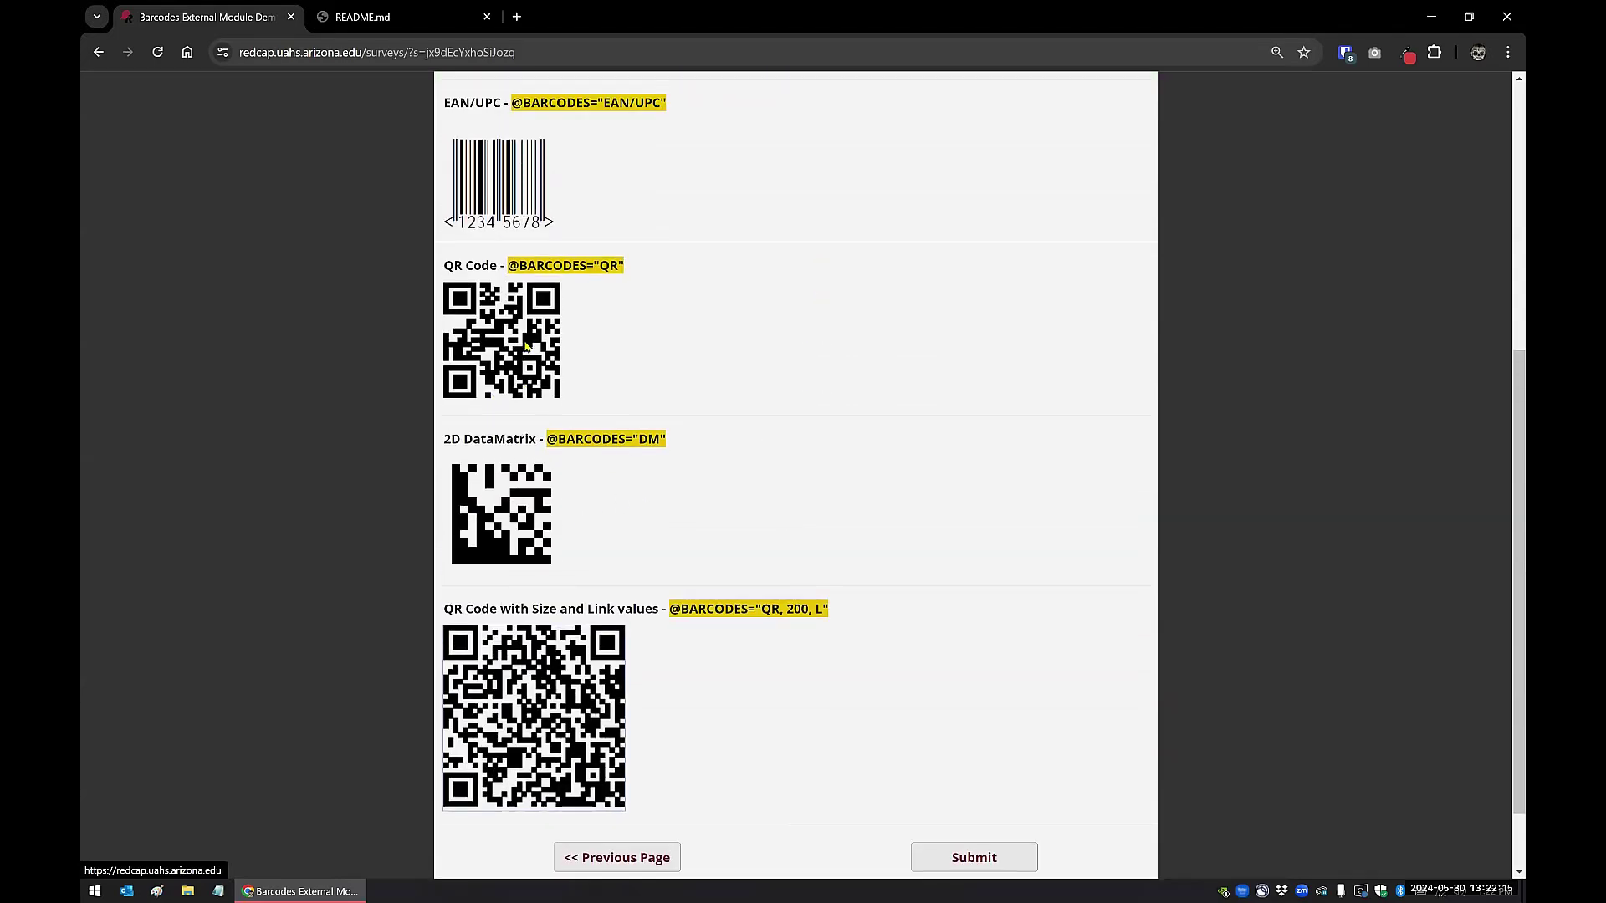
scroll(527, 345, "up", 1)
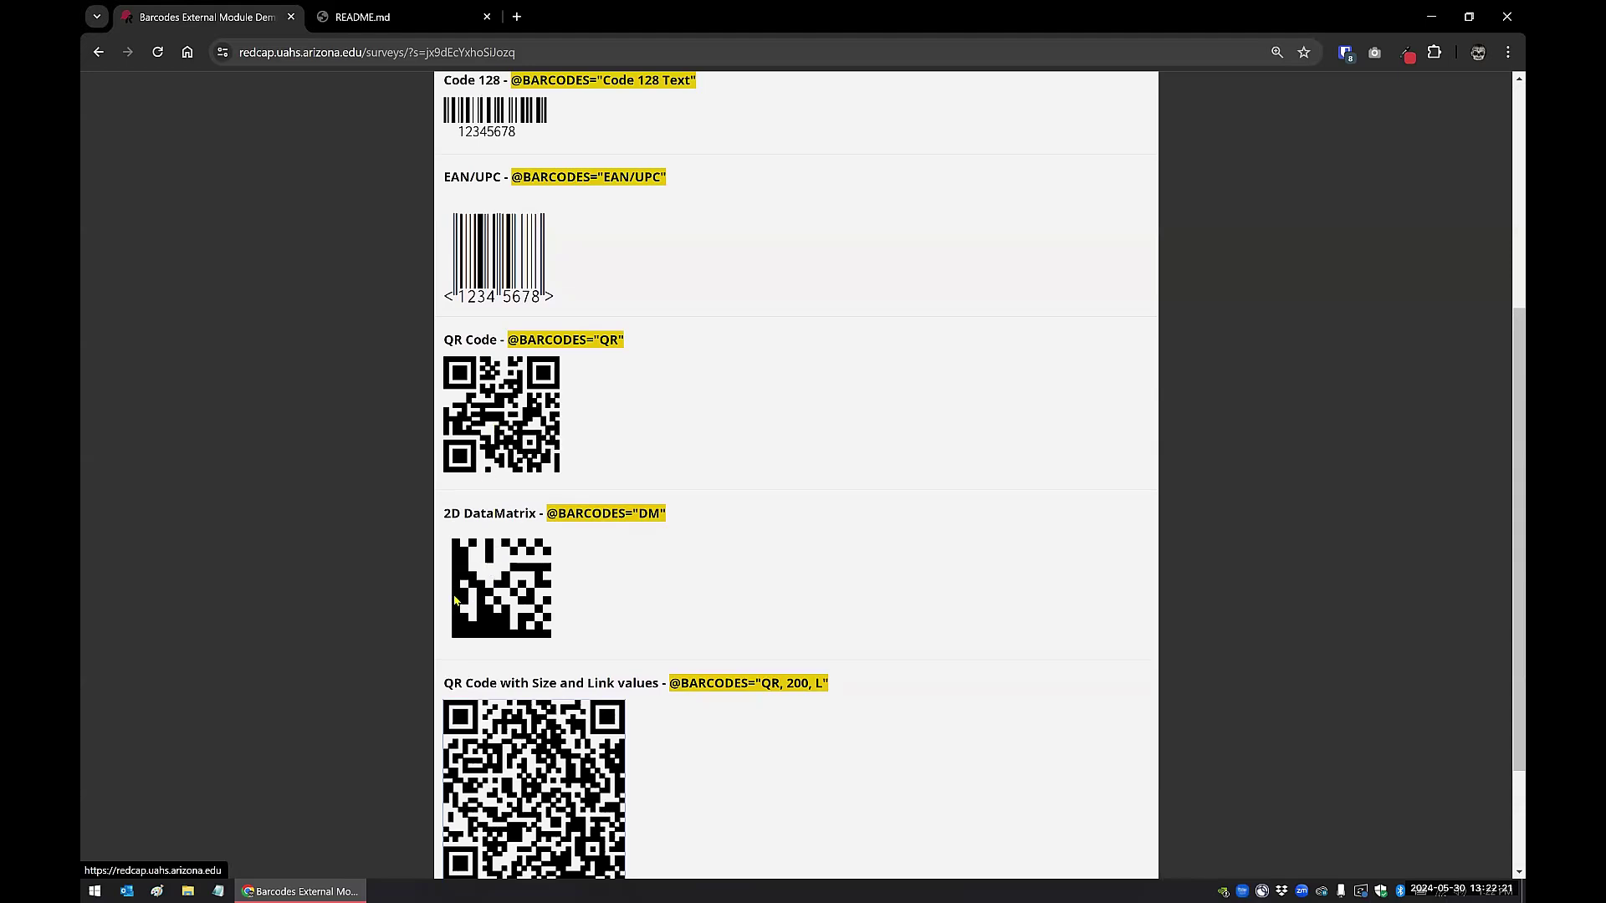
scroll(563, 559, "down", 2)
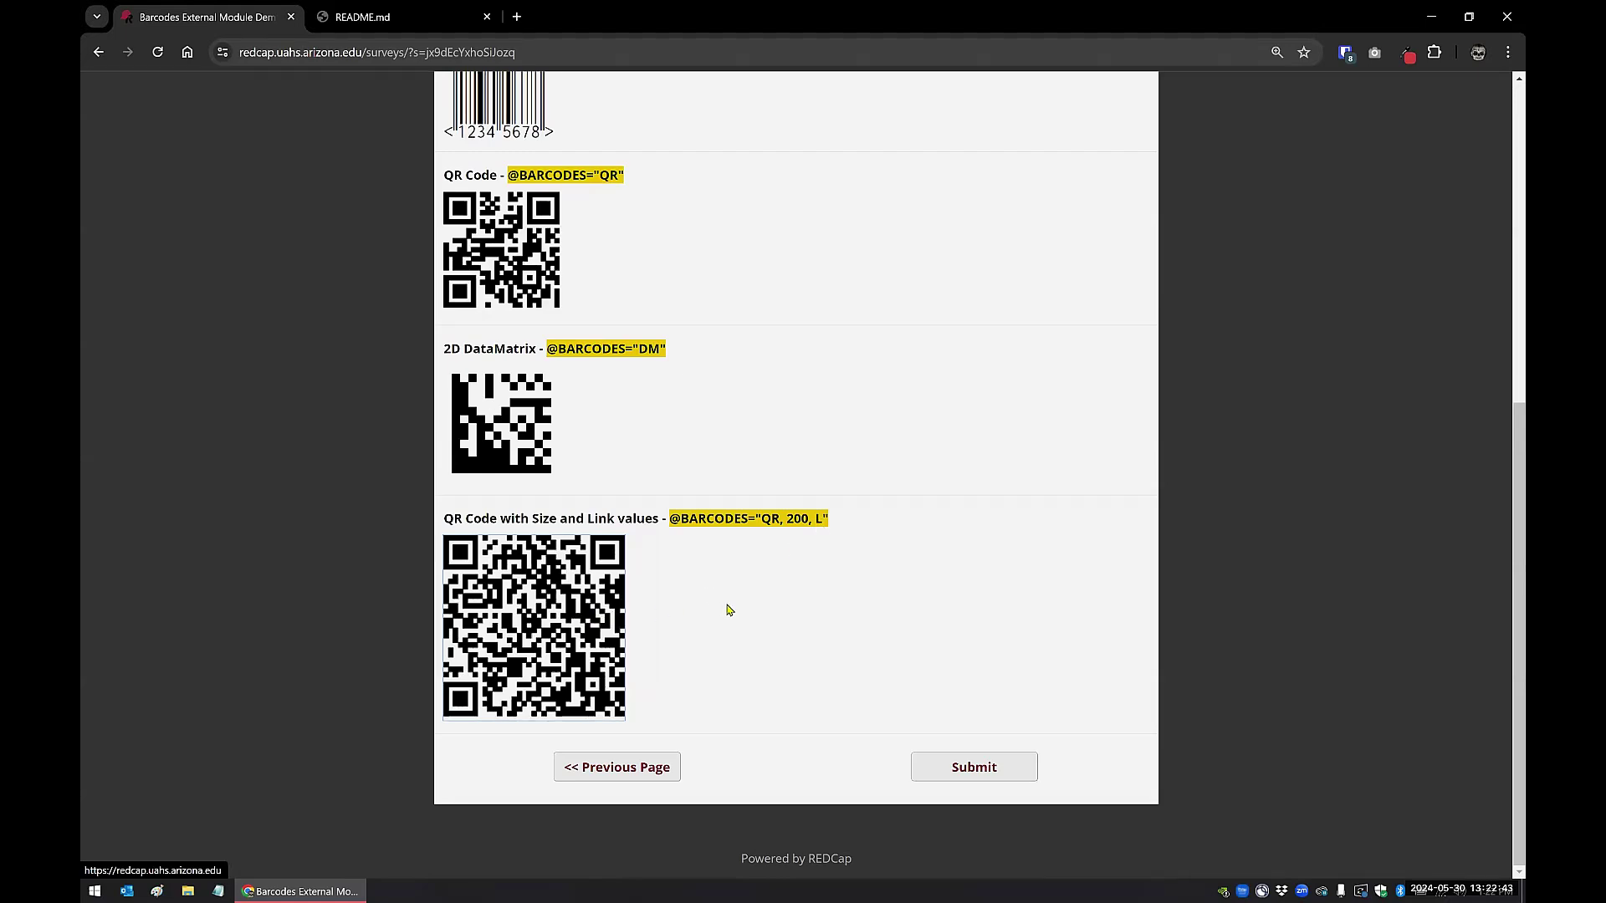
- Test the hyperlink of the QR code with size and link values, and close the page it opens
left_click(559, 615)
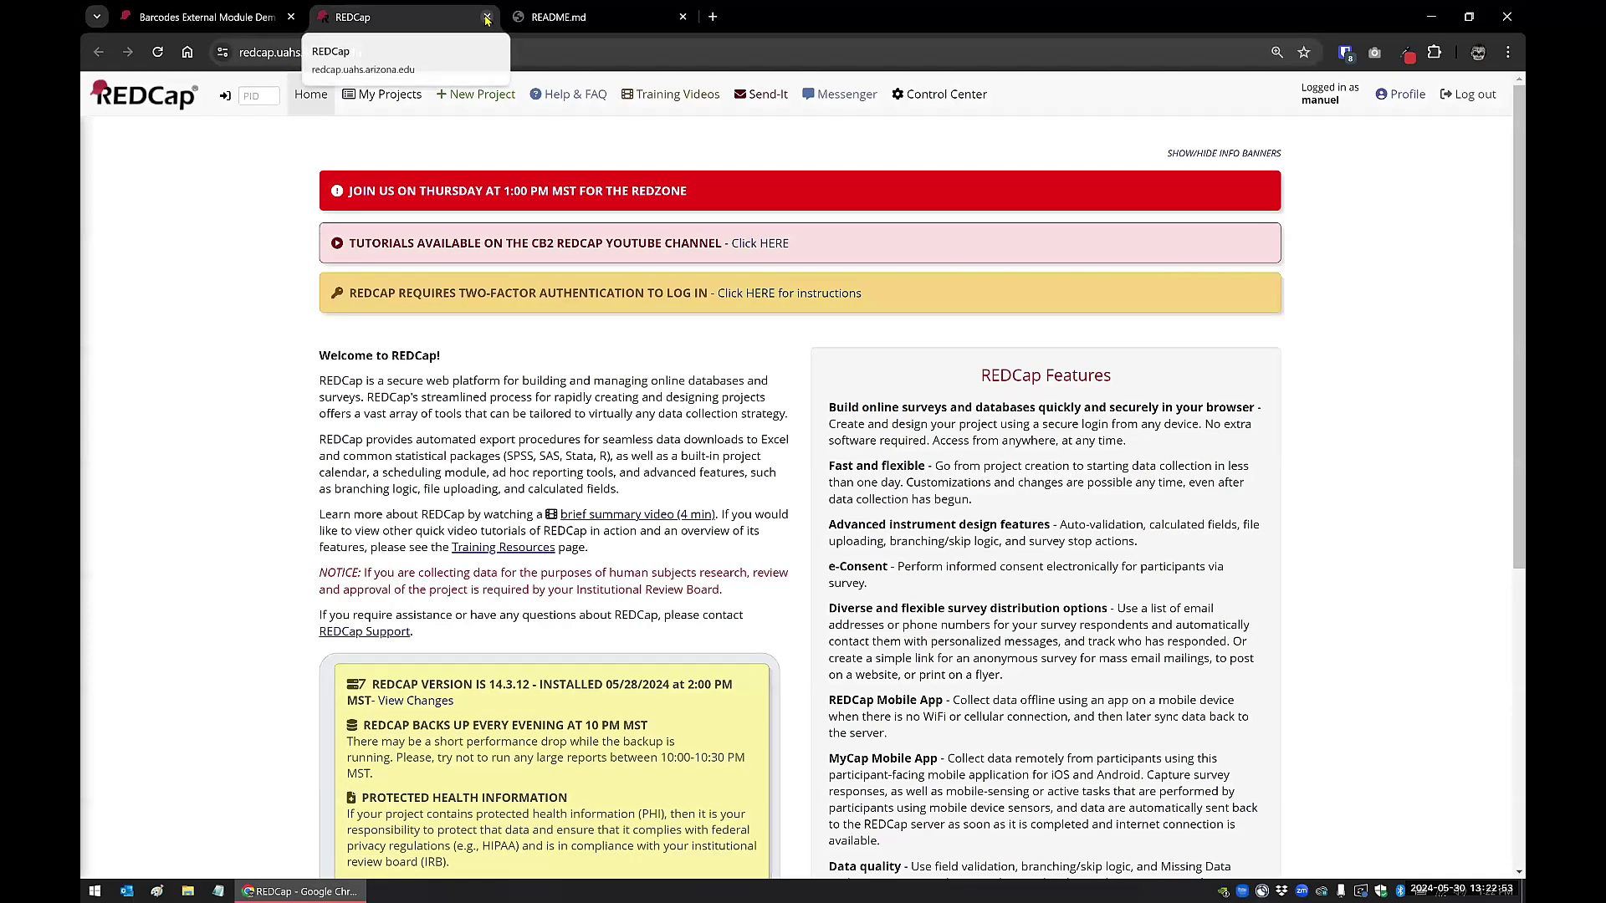
left_click(487, 17)
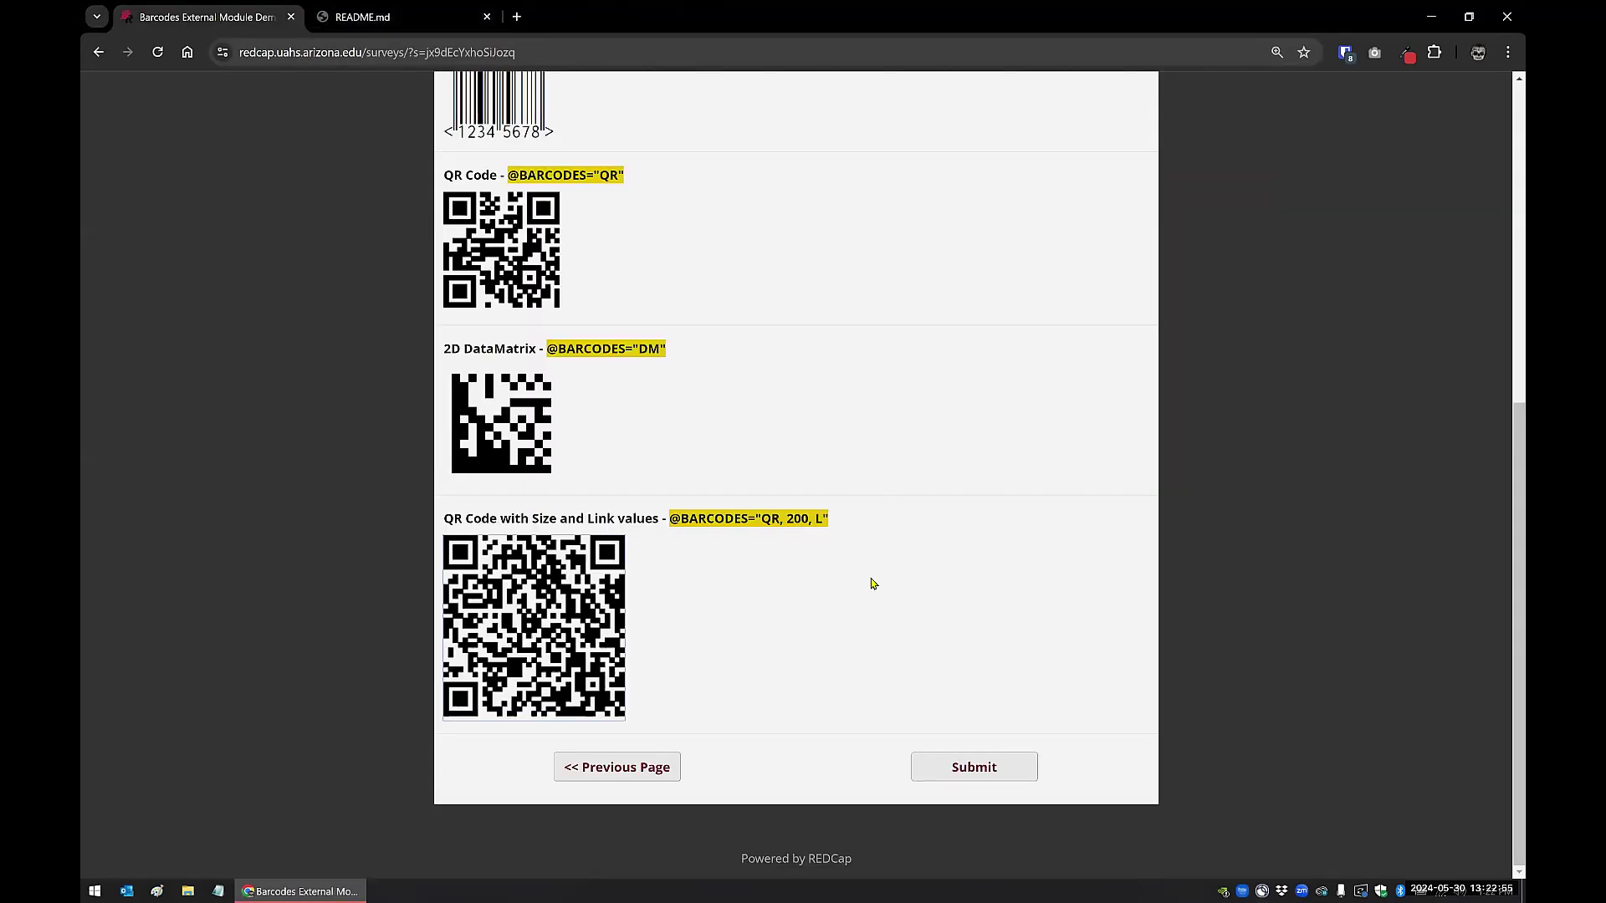
scroll(781, 566, "up", 1)
- Switch to the module's README and examine its table of valid EAN/UPC example values
left_click(377, 14)
scroll(369, 435, "down", 10)
scroll(369, 435, "down", 2)
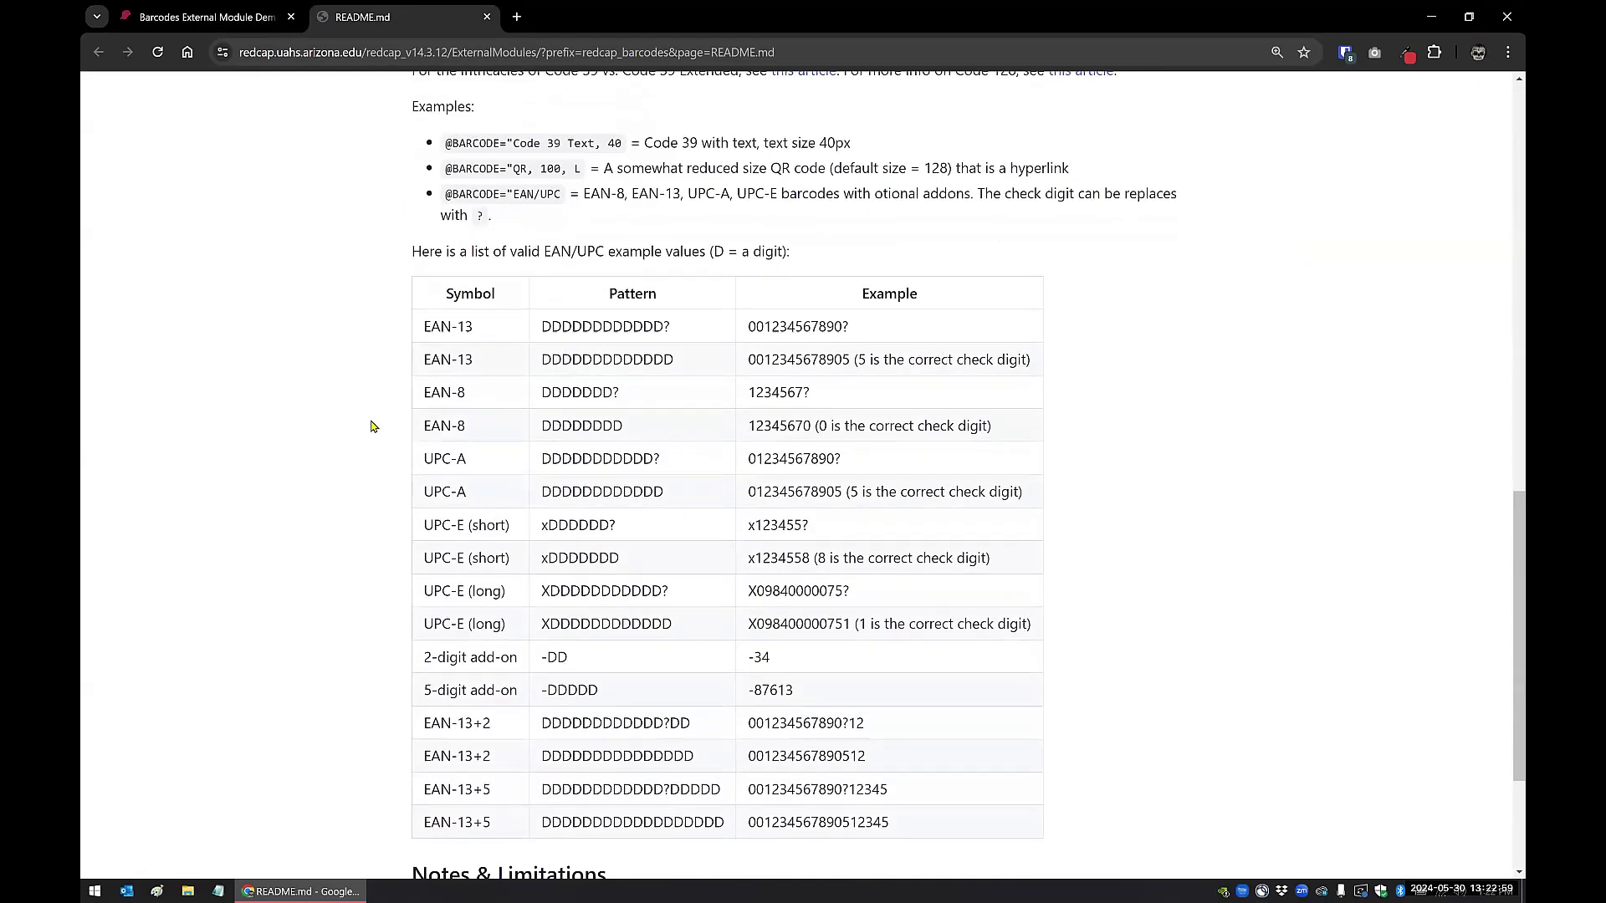
scroll(517, 344, "down", 1)
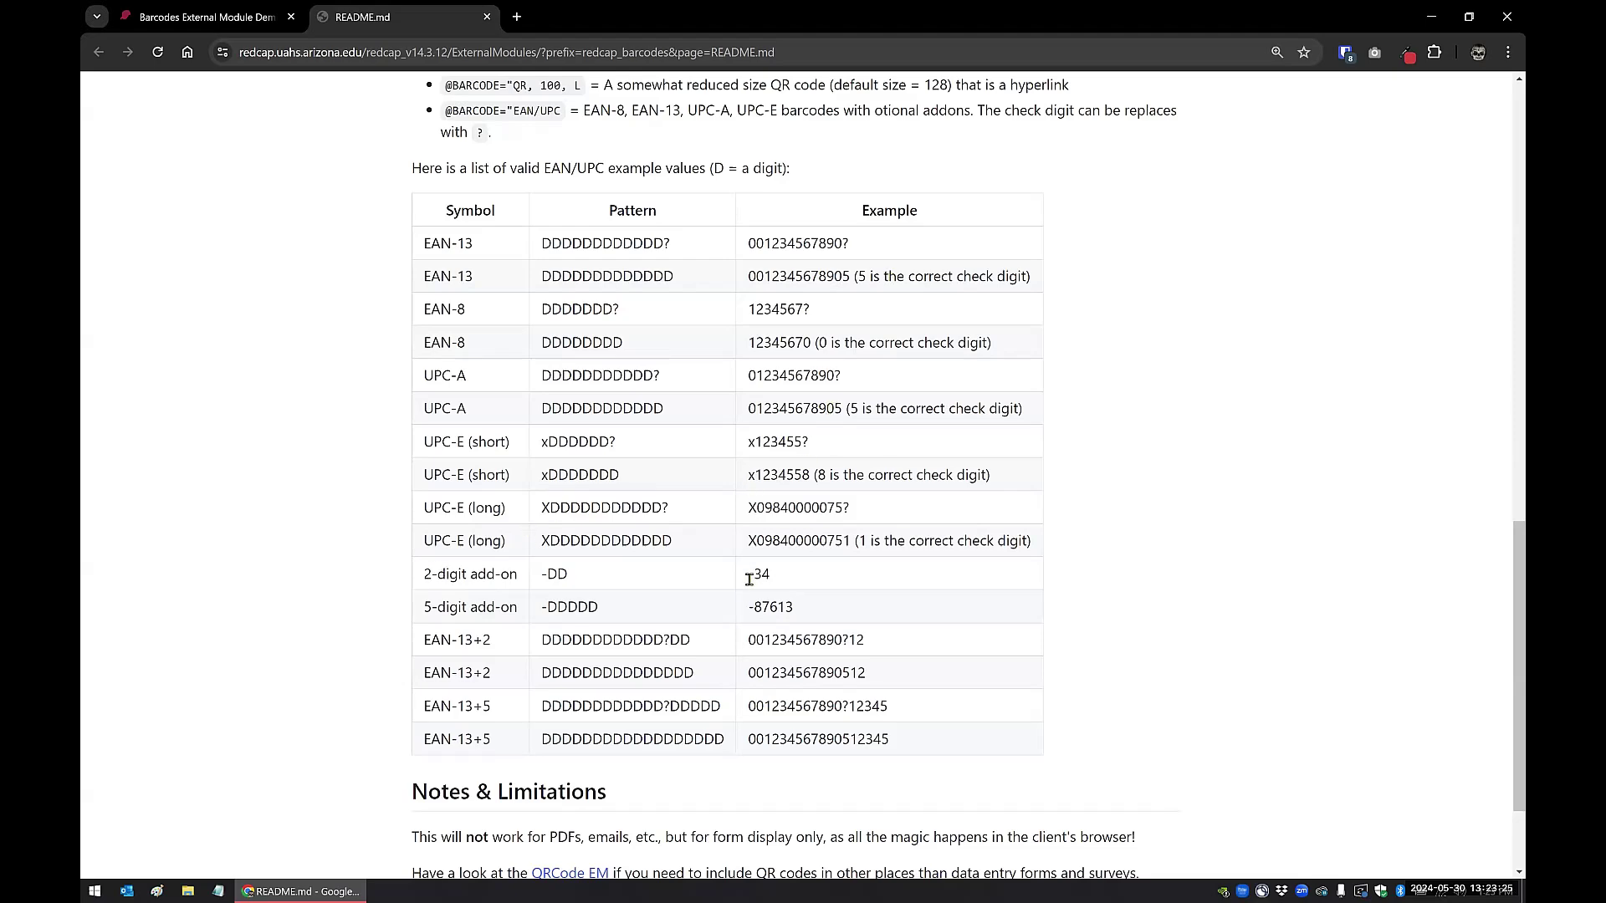
scroll(799, 609, "down", 1)
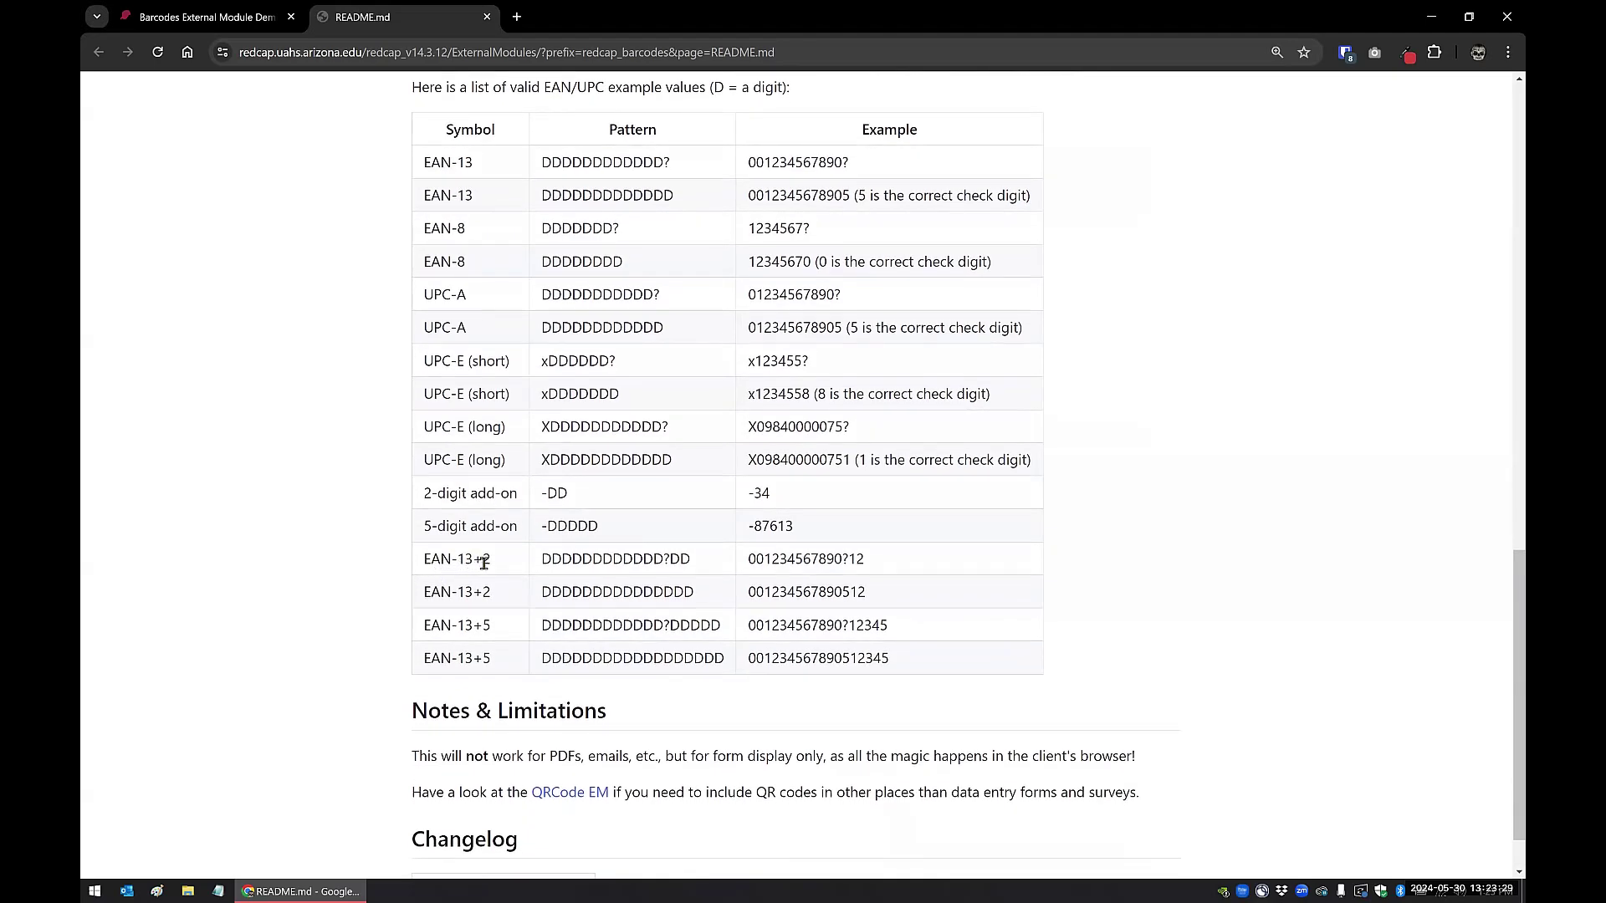
left_click_drag(749, 562, 869, 567)
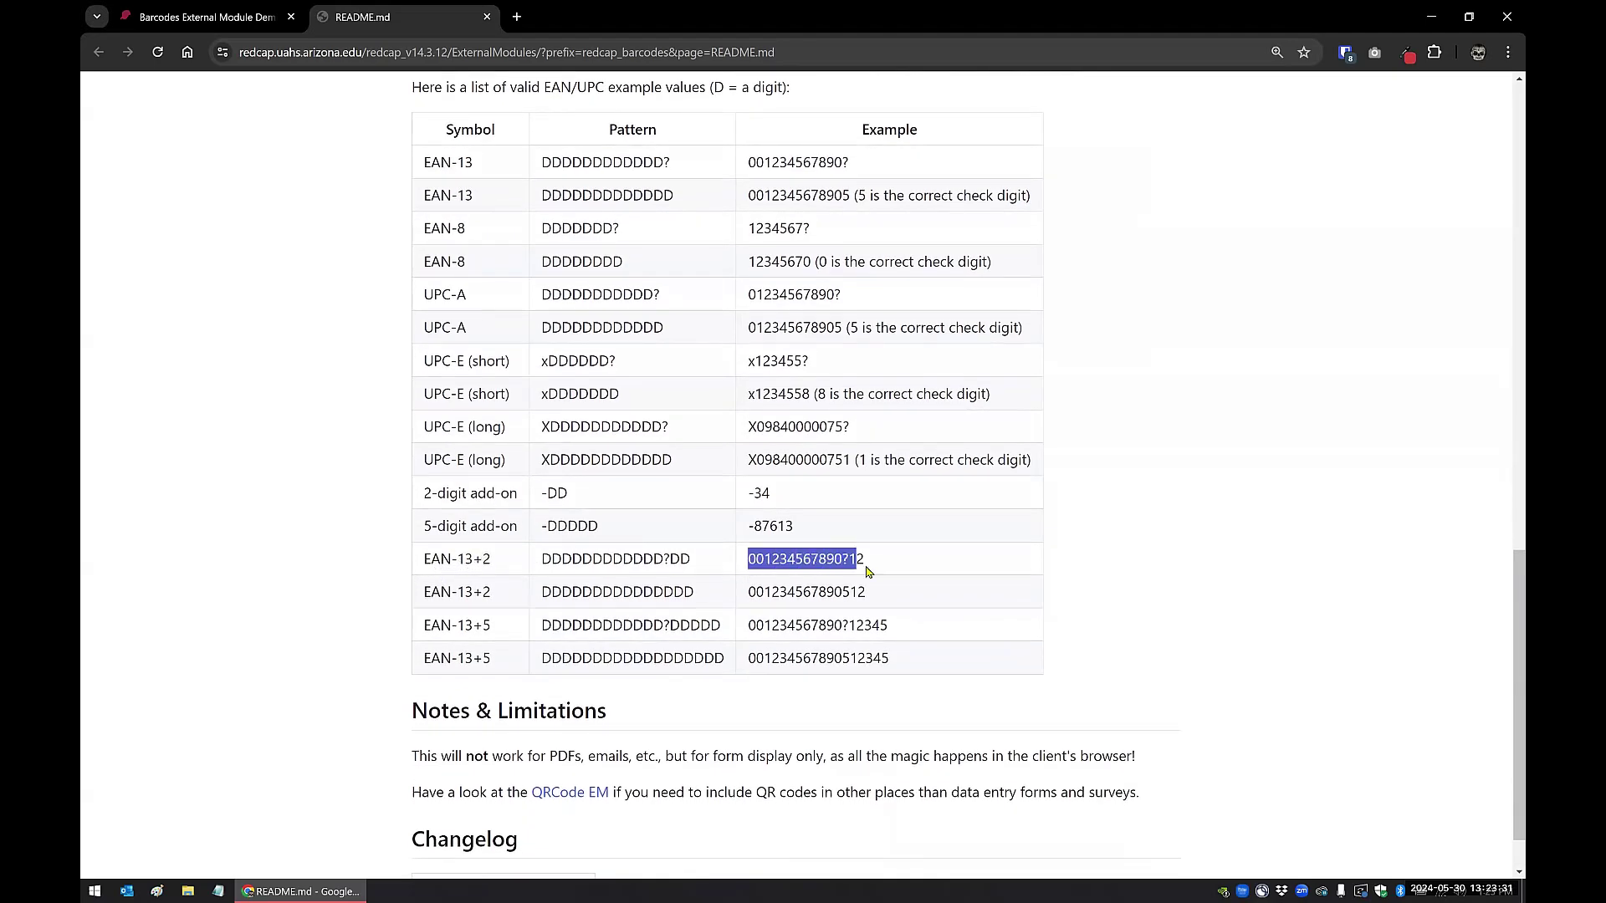
left_click(751, 562)
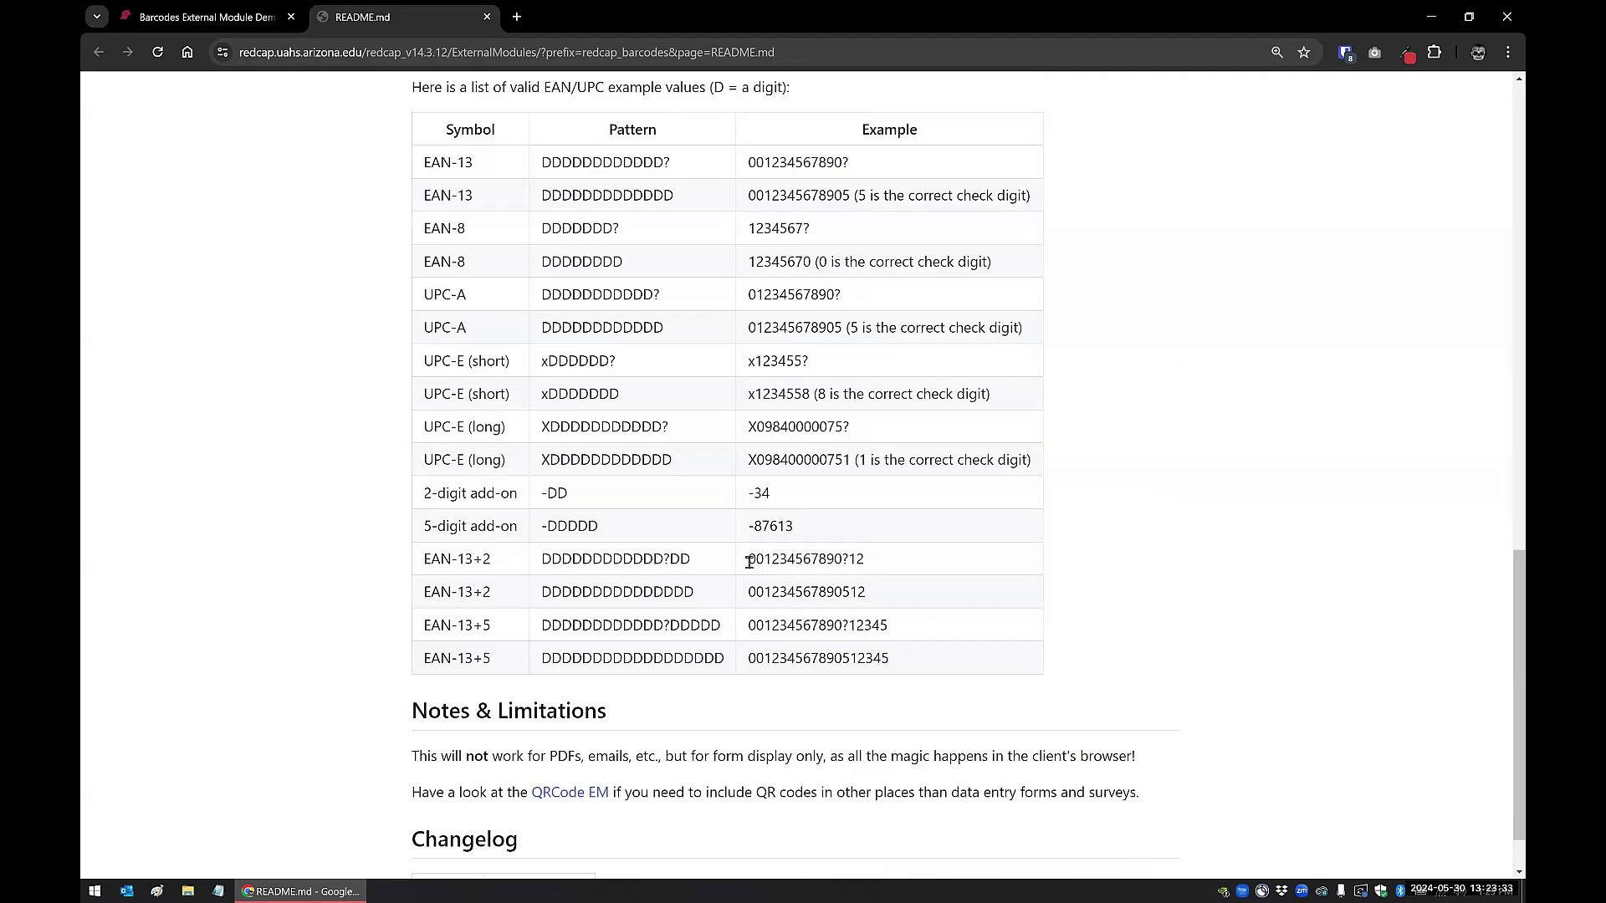
double_click(799, 559)
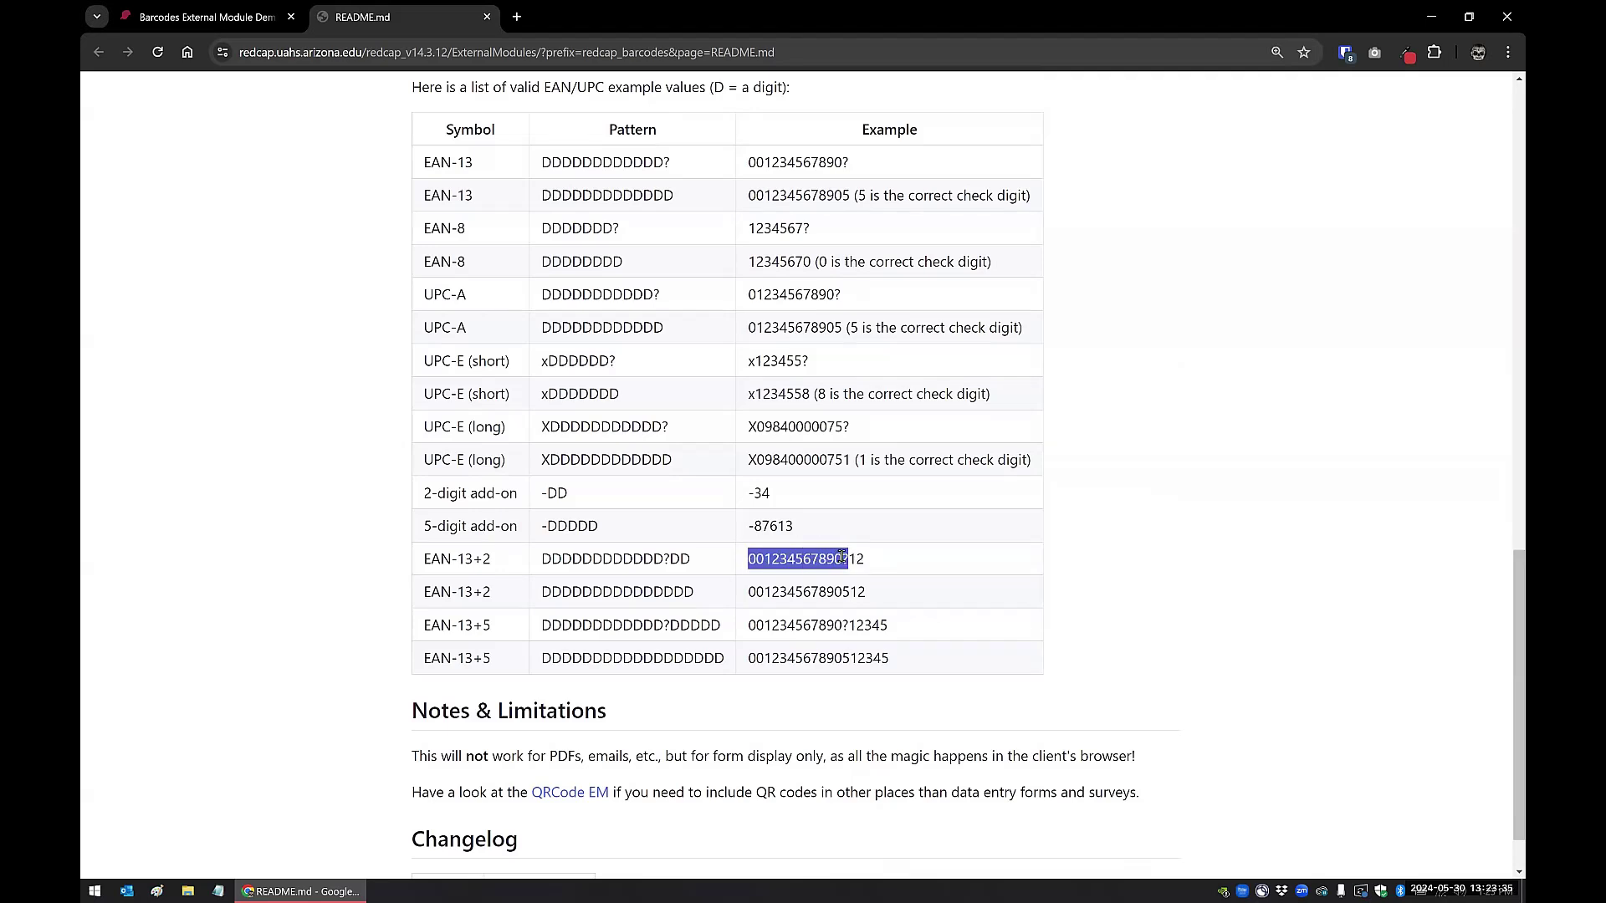
left_click(850, 557)
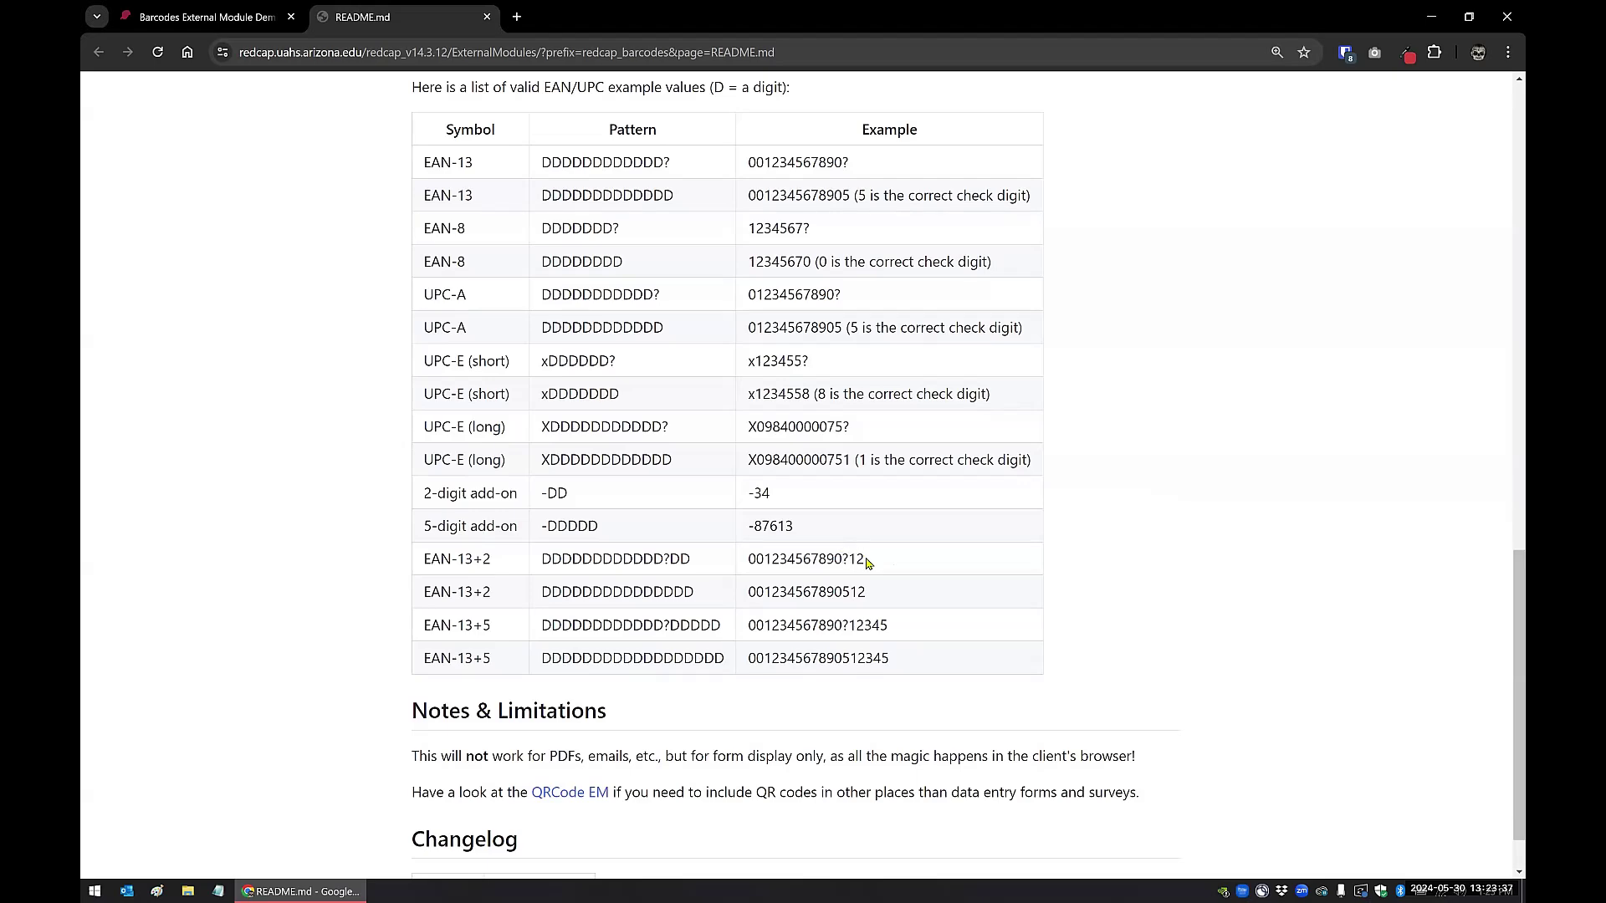
left_click_drag(851, 558, 866, 562)
left_click(901, 559)
- Read the README's Notes & Limitations and action tag guidance, and return to the start of the demo survey page
scroll(902, 560, "down", 1)
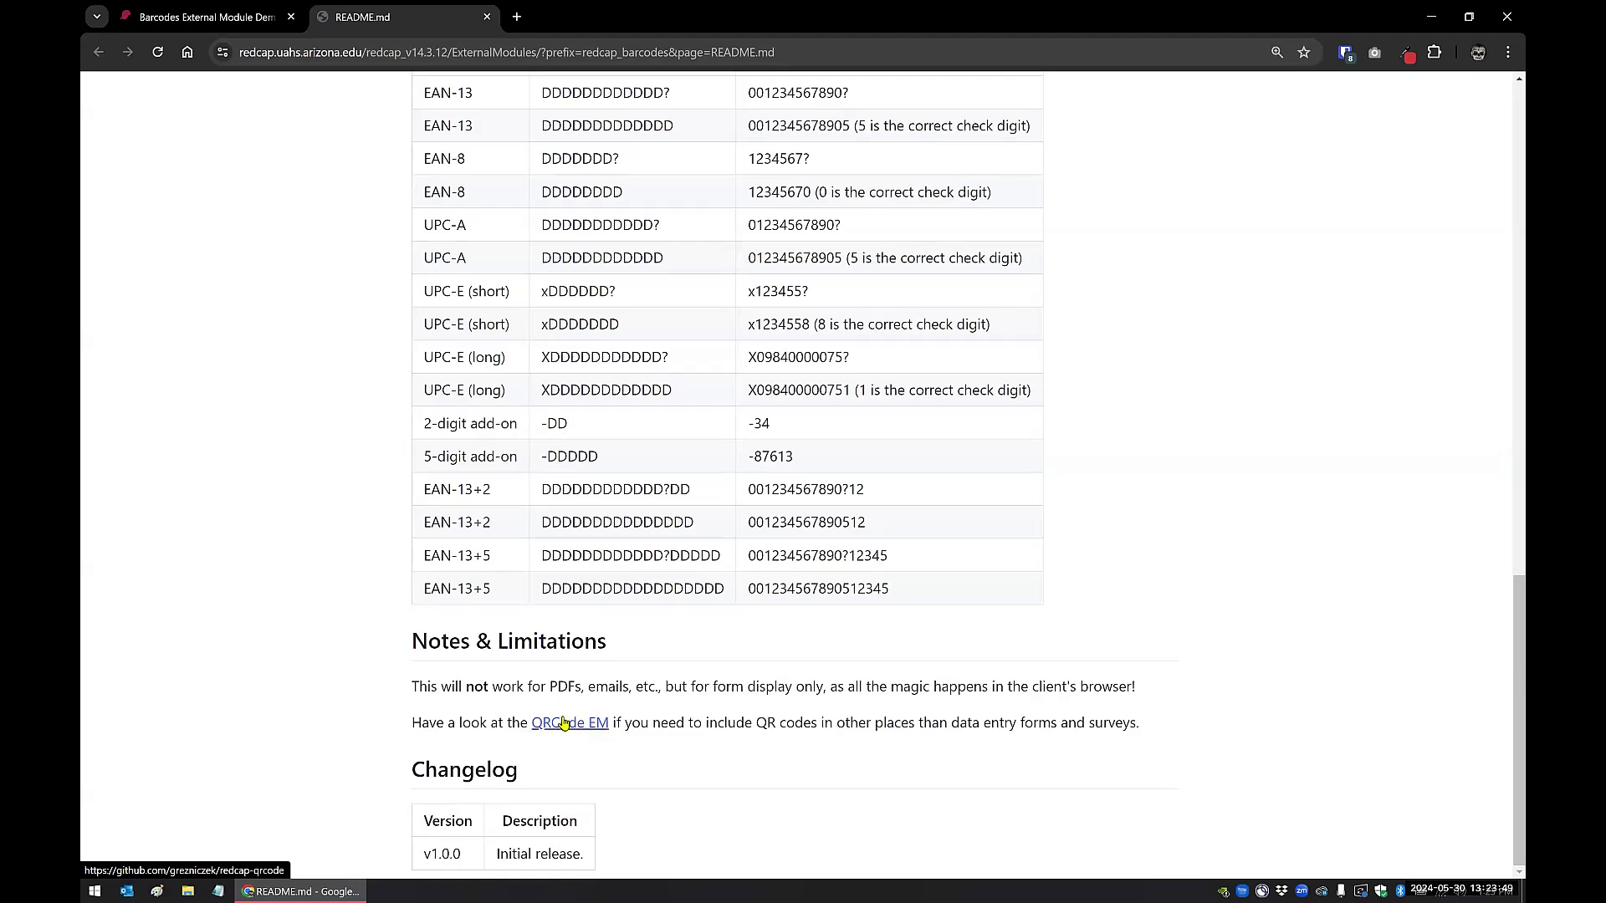
scroll(564, 722, "up", 6)
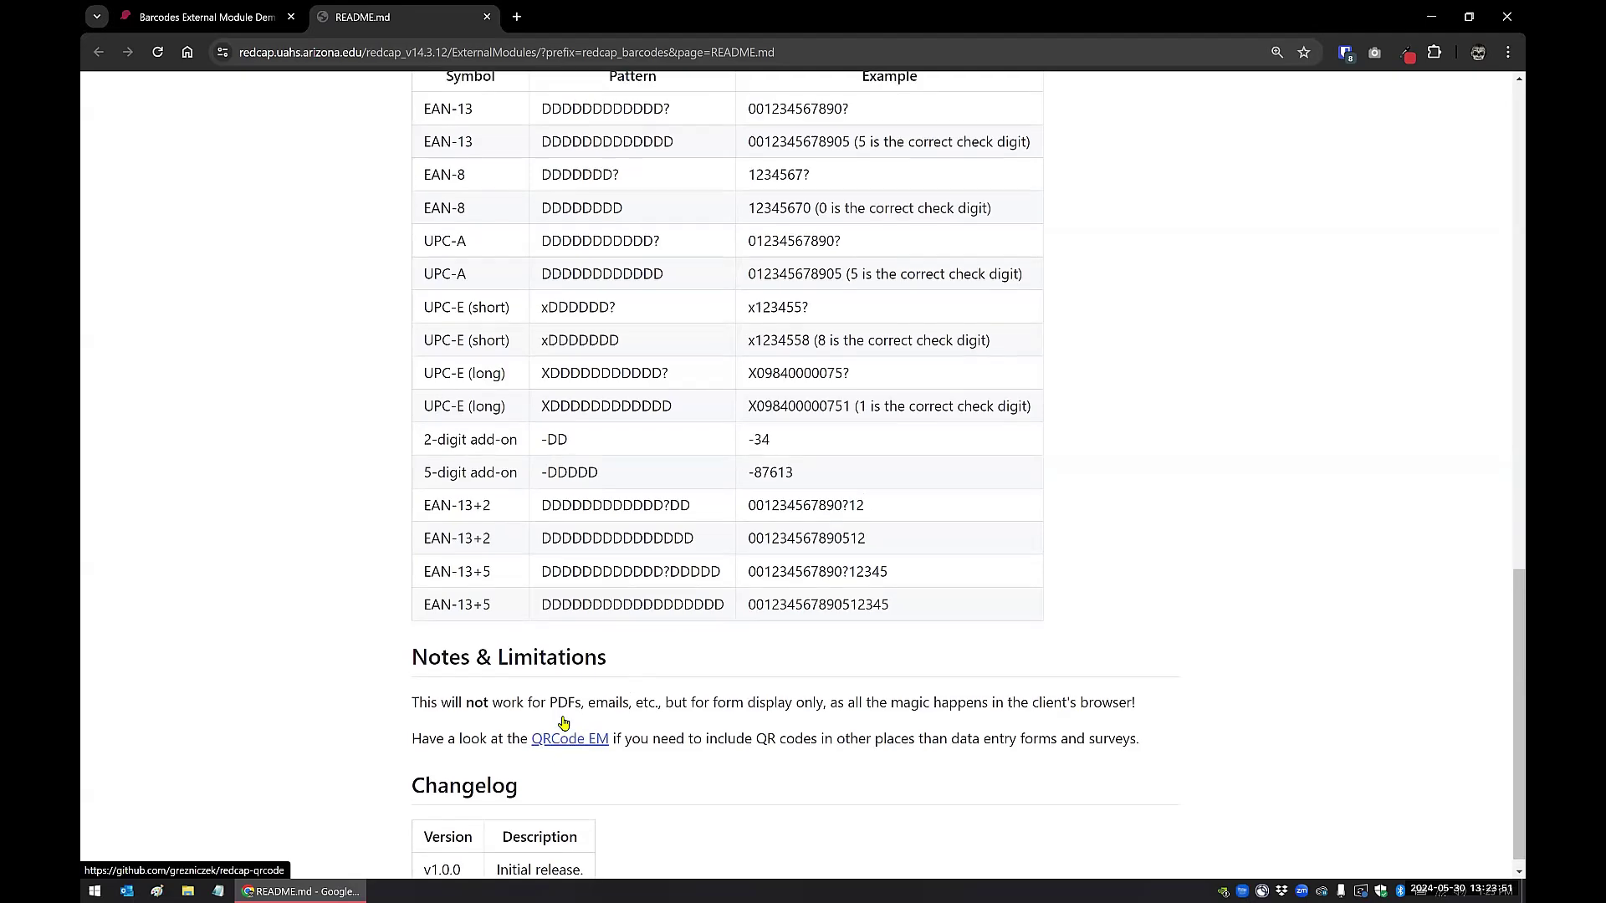
scroll(737, 404, "up", 1)
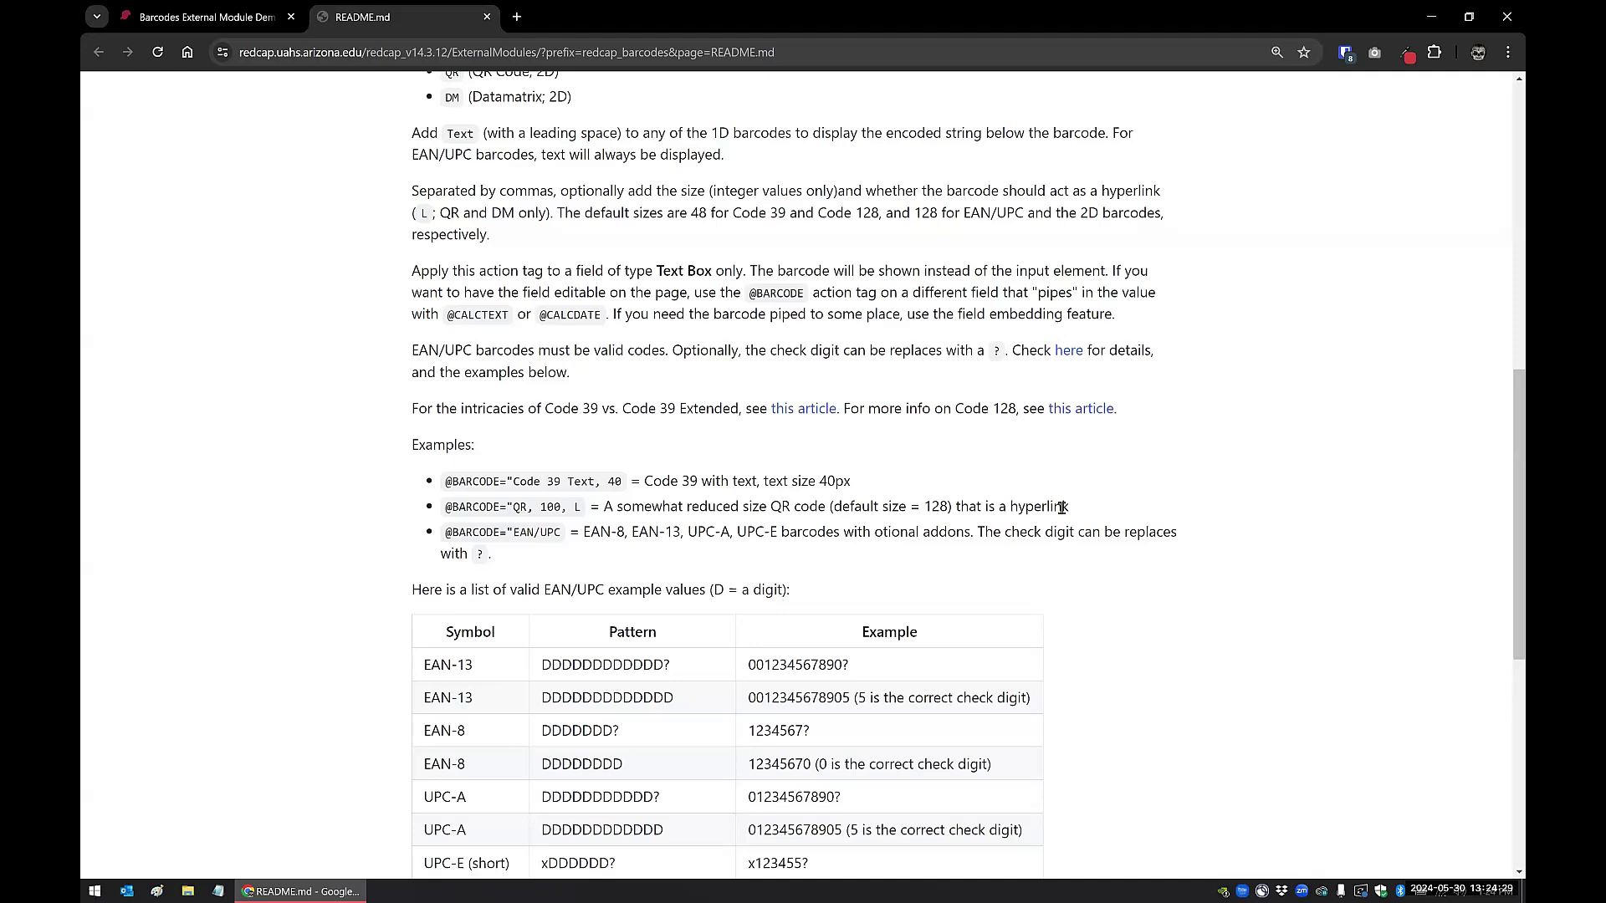
left_click(251, 16)
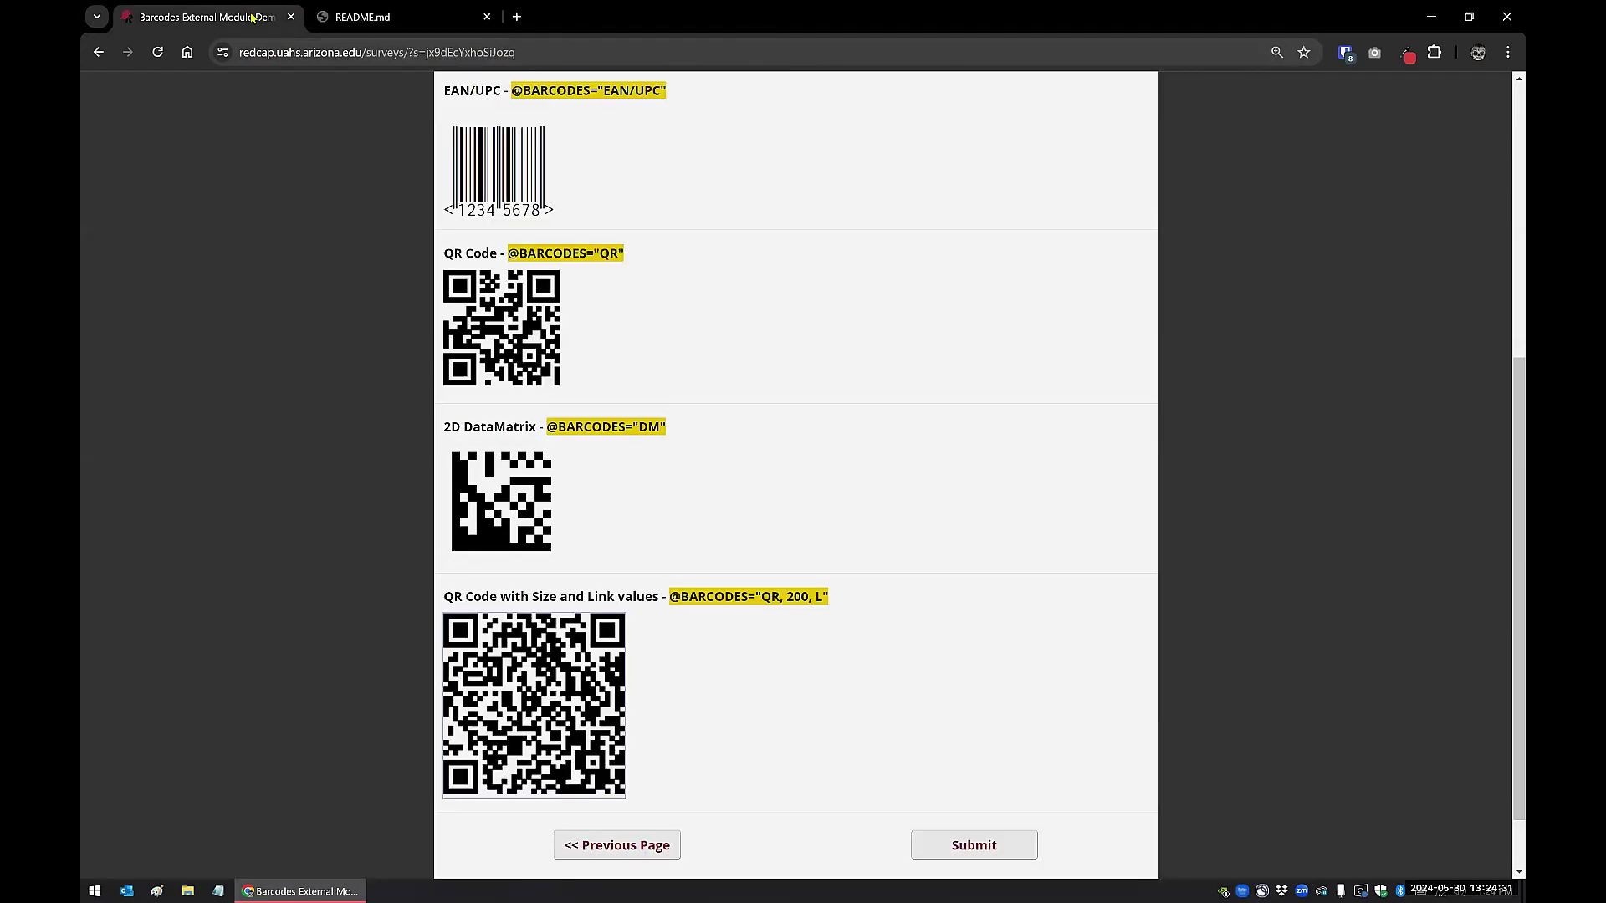
scroll(815, 454, "up", 6)
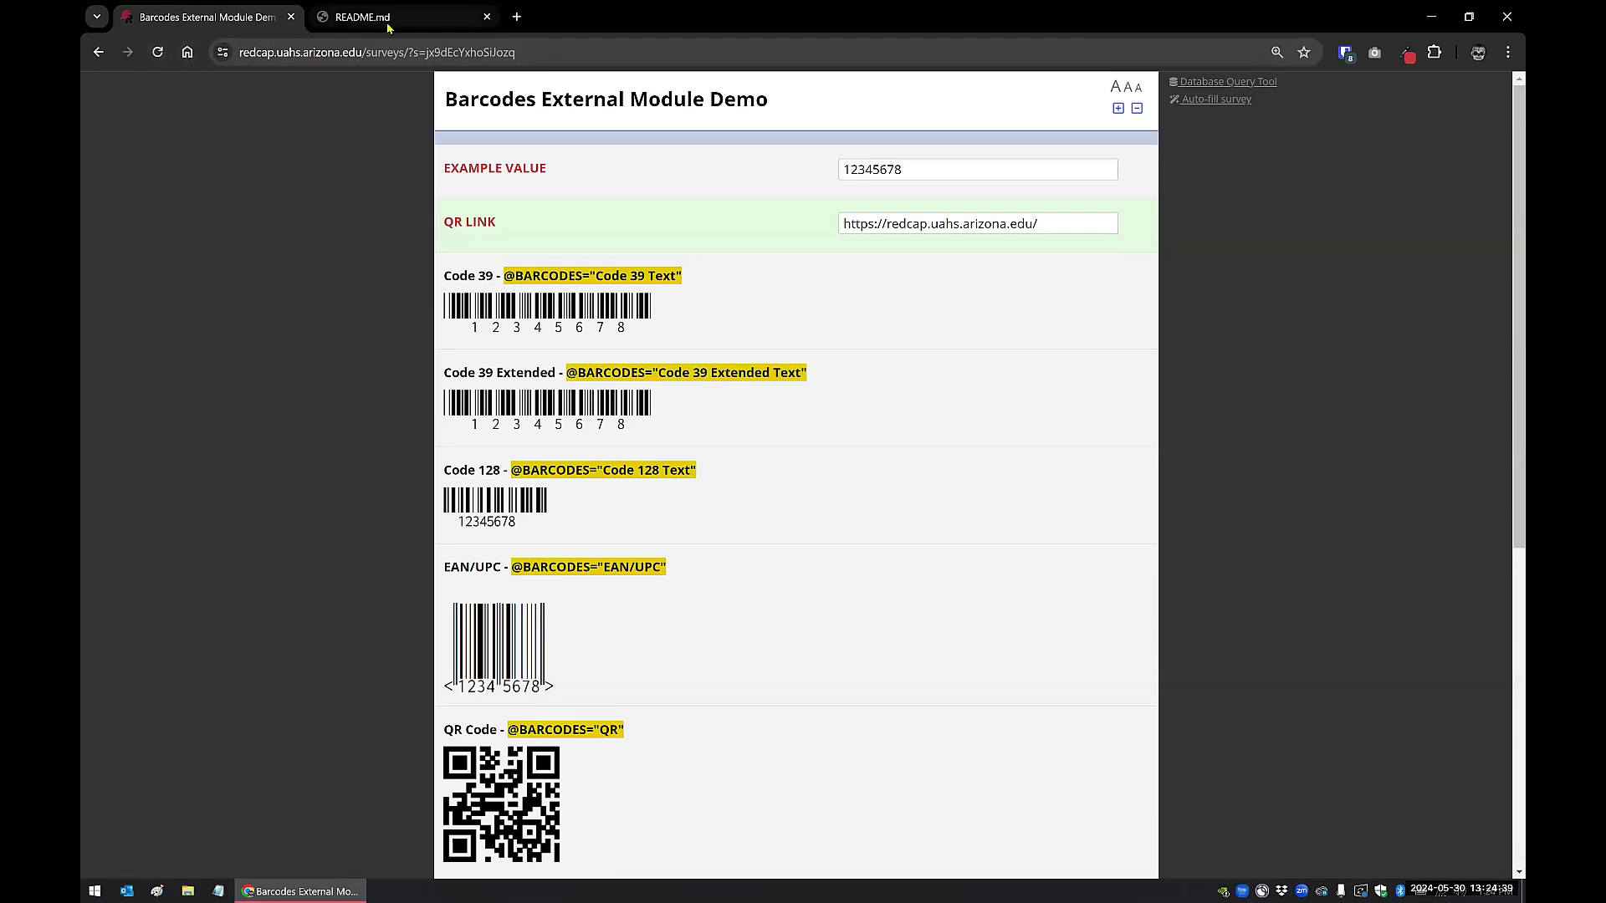
- Load REDCap in a new browser tab and open the Barcodes EM Demo project from the project list
left_click(516, 19)
type("redca")
key("Return")
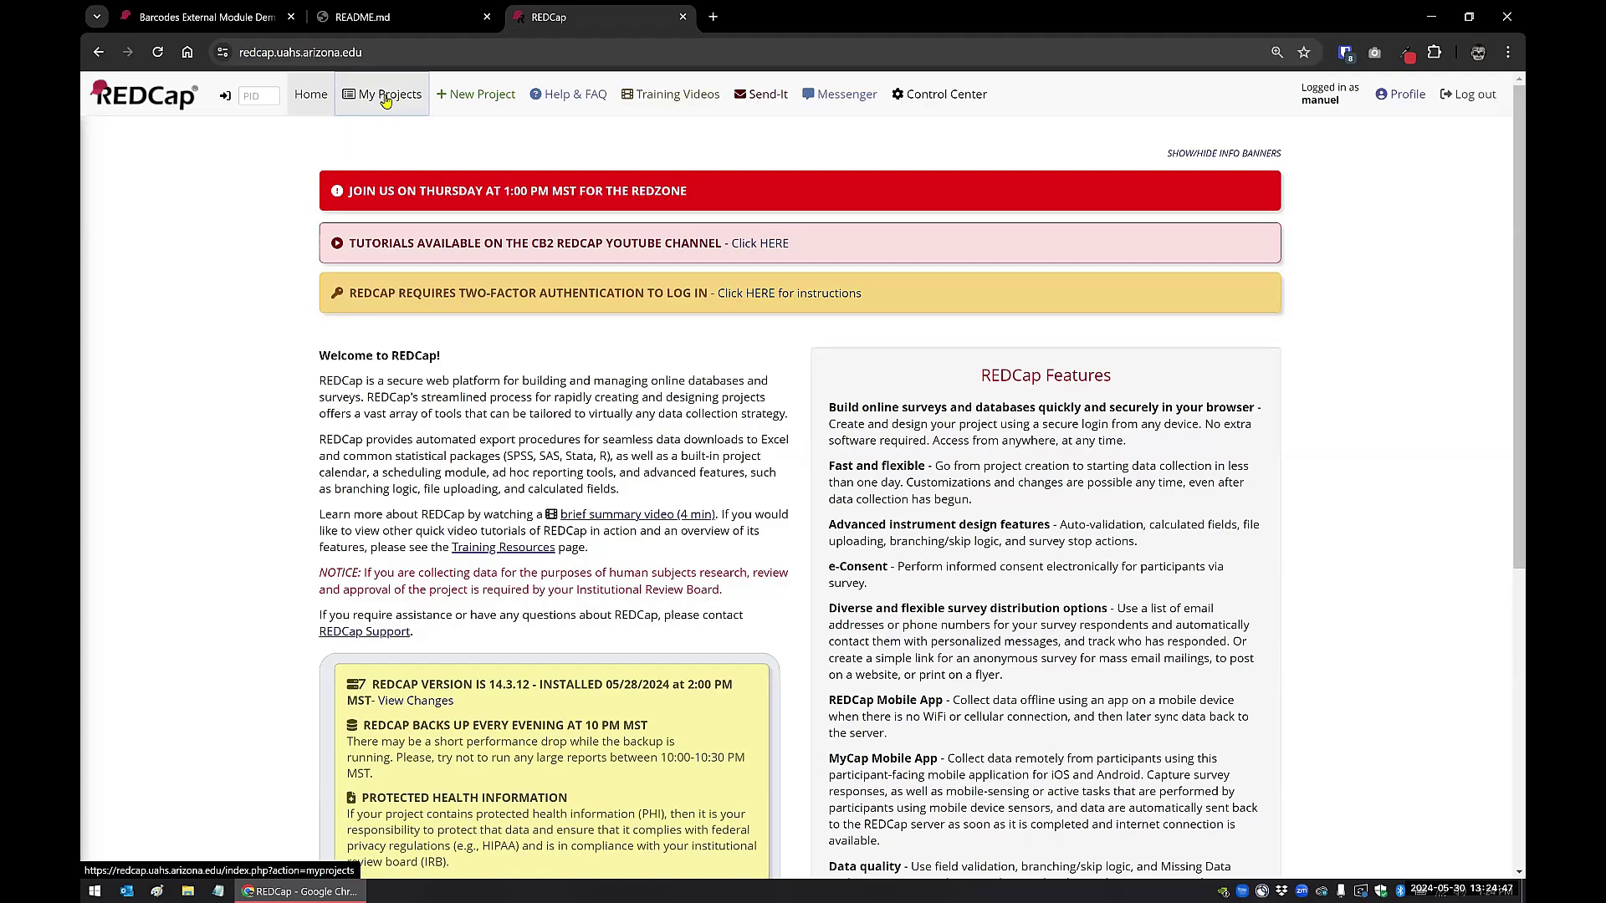
left_click(387, 99)
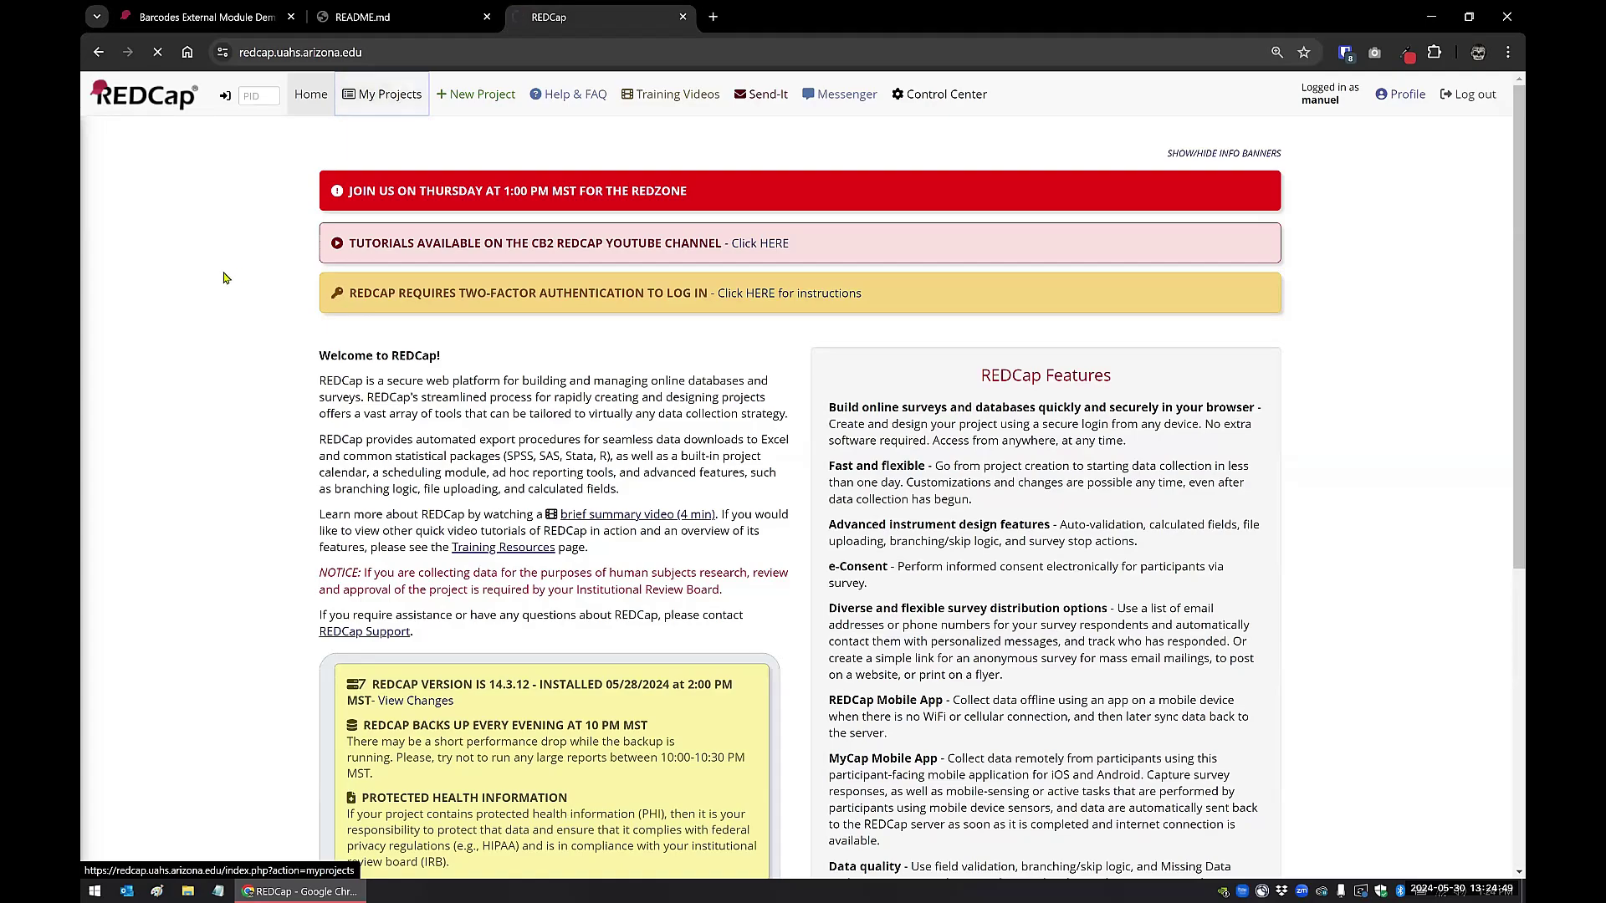
scroll(358, 538, "down", 6)
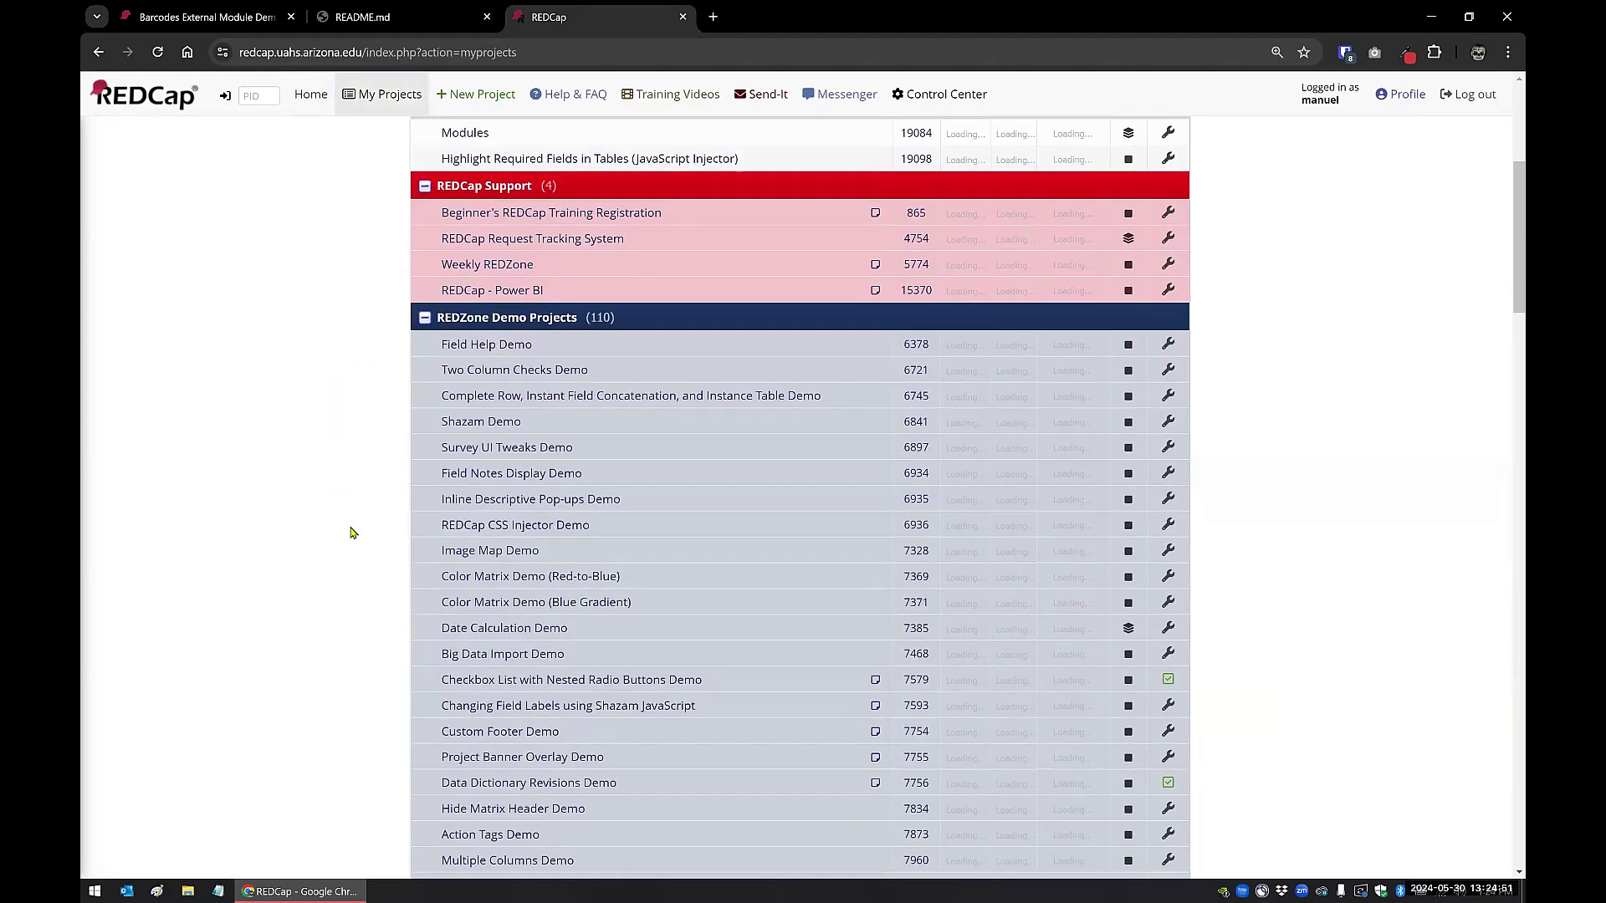
scroll(341, 544, "down", 20)
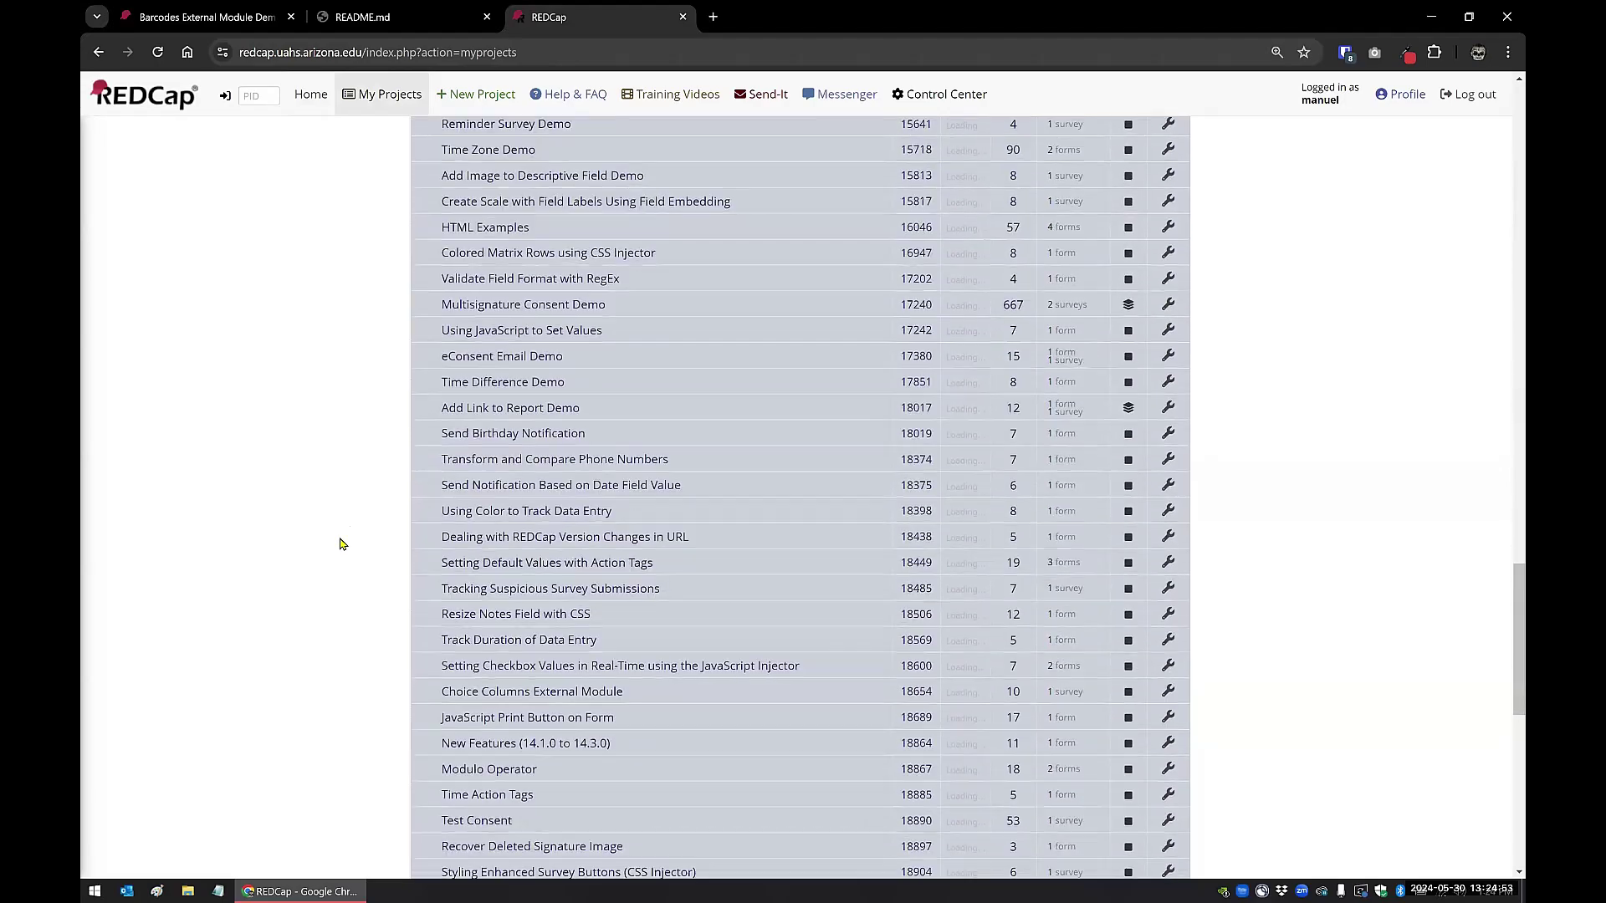
scroll(348, 517, "down", 3)
left_click(476, 369)
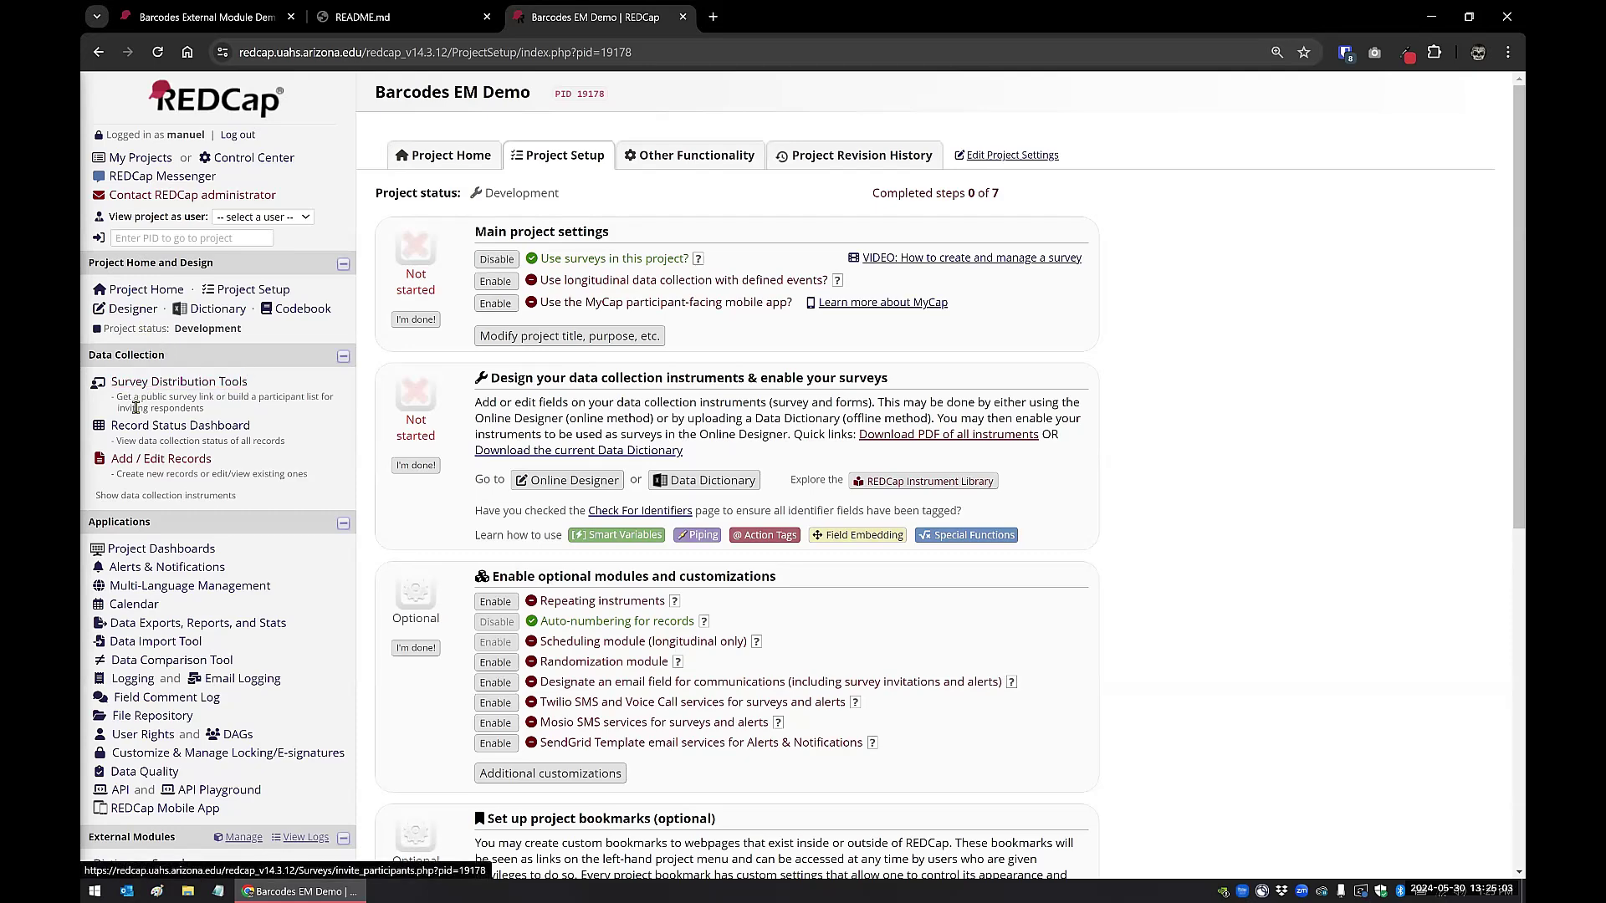
- Open the Barcodes EM Demo instrument in the Online Designer and review its example, link and barcode fields
left_click(129, 313)
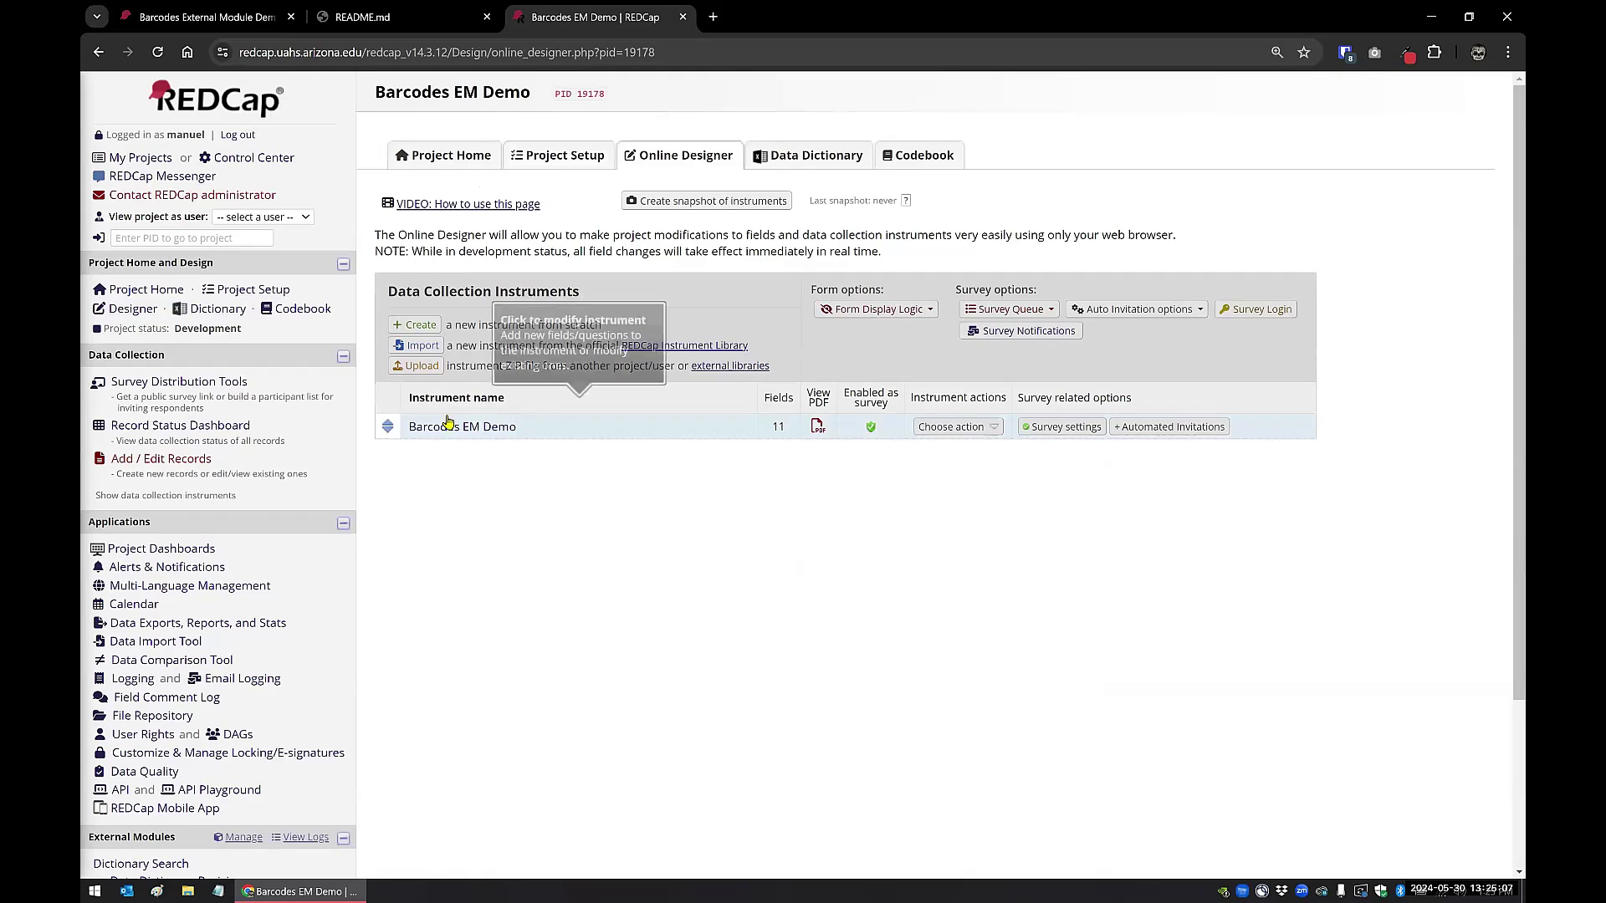
left_click(449, 429)
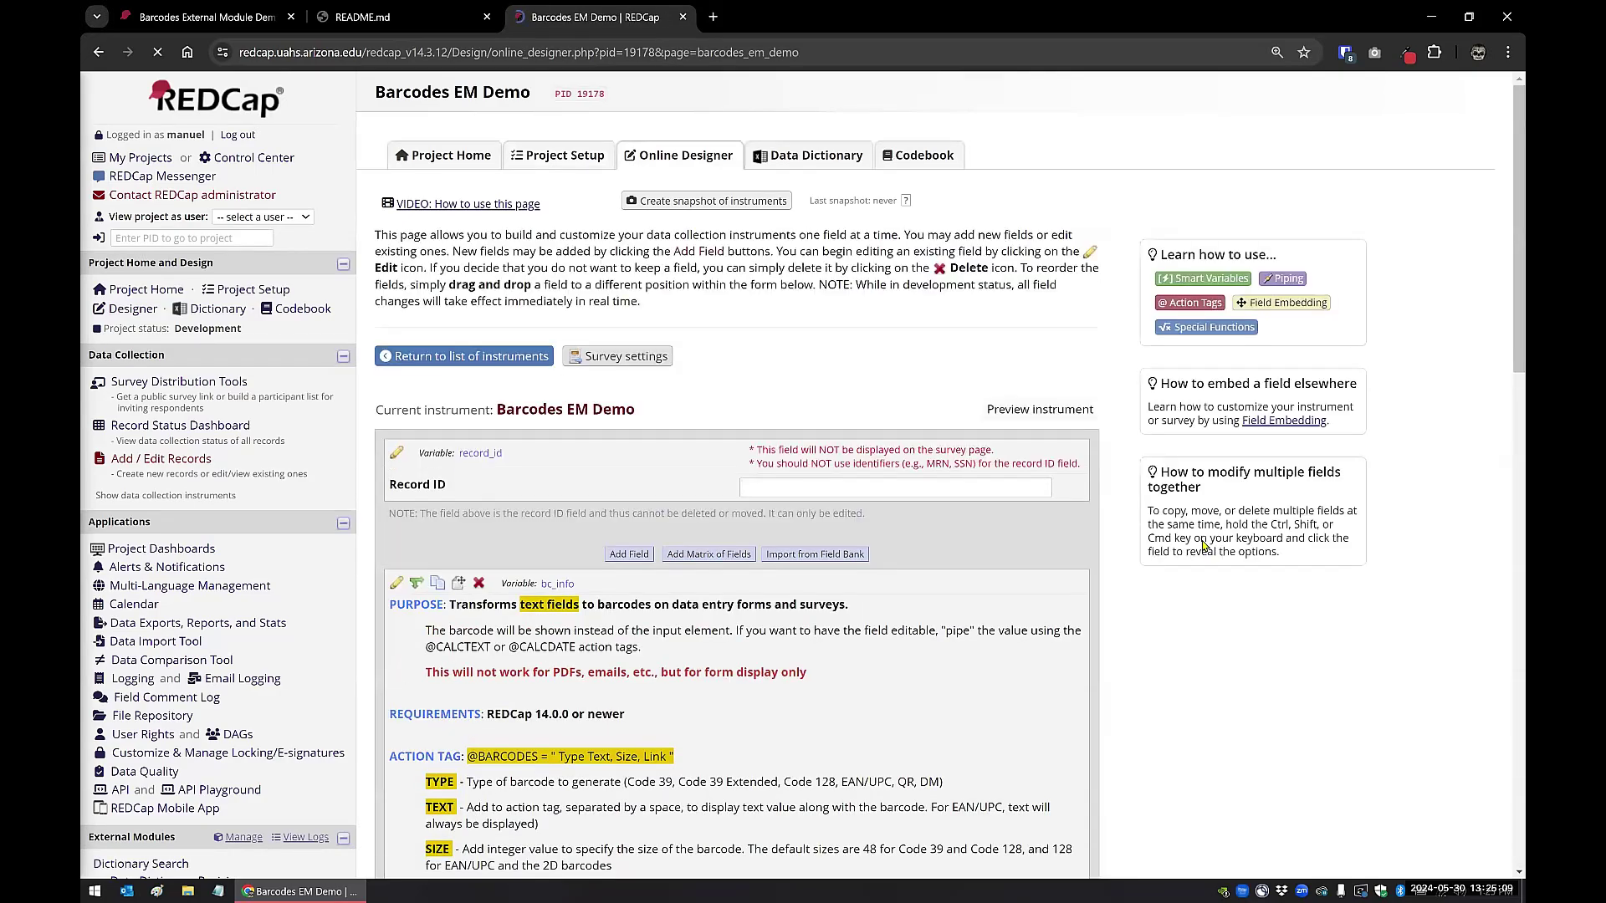
scroll(1199, 530, "down", 6)
scroll(1200, 530, "down", 4)
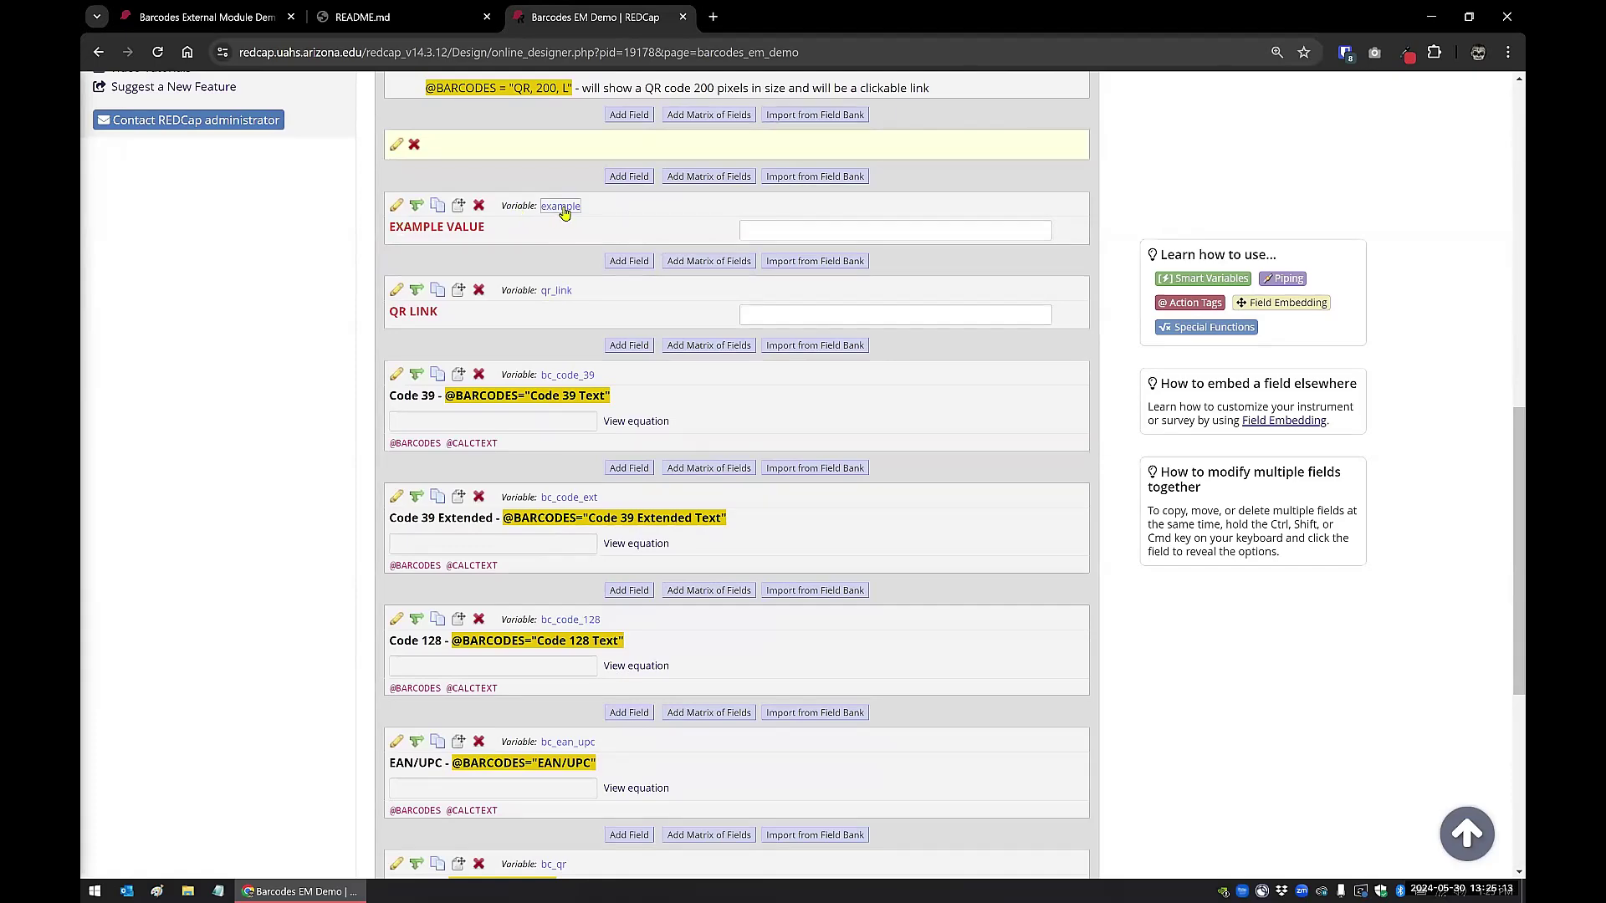
scroll(427, 311, "down", 1)
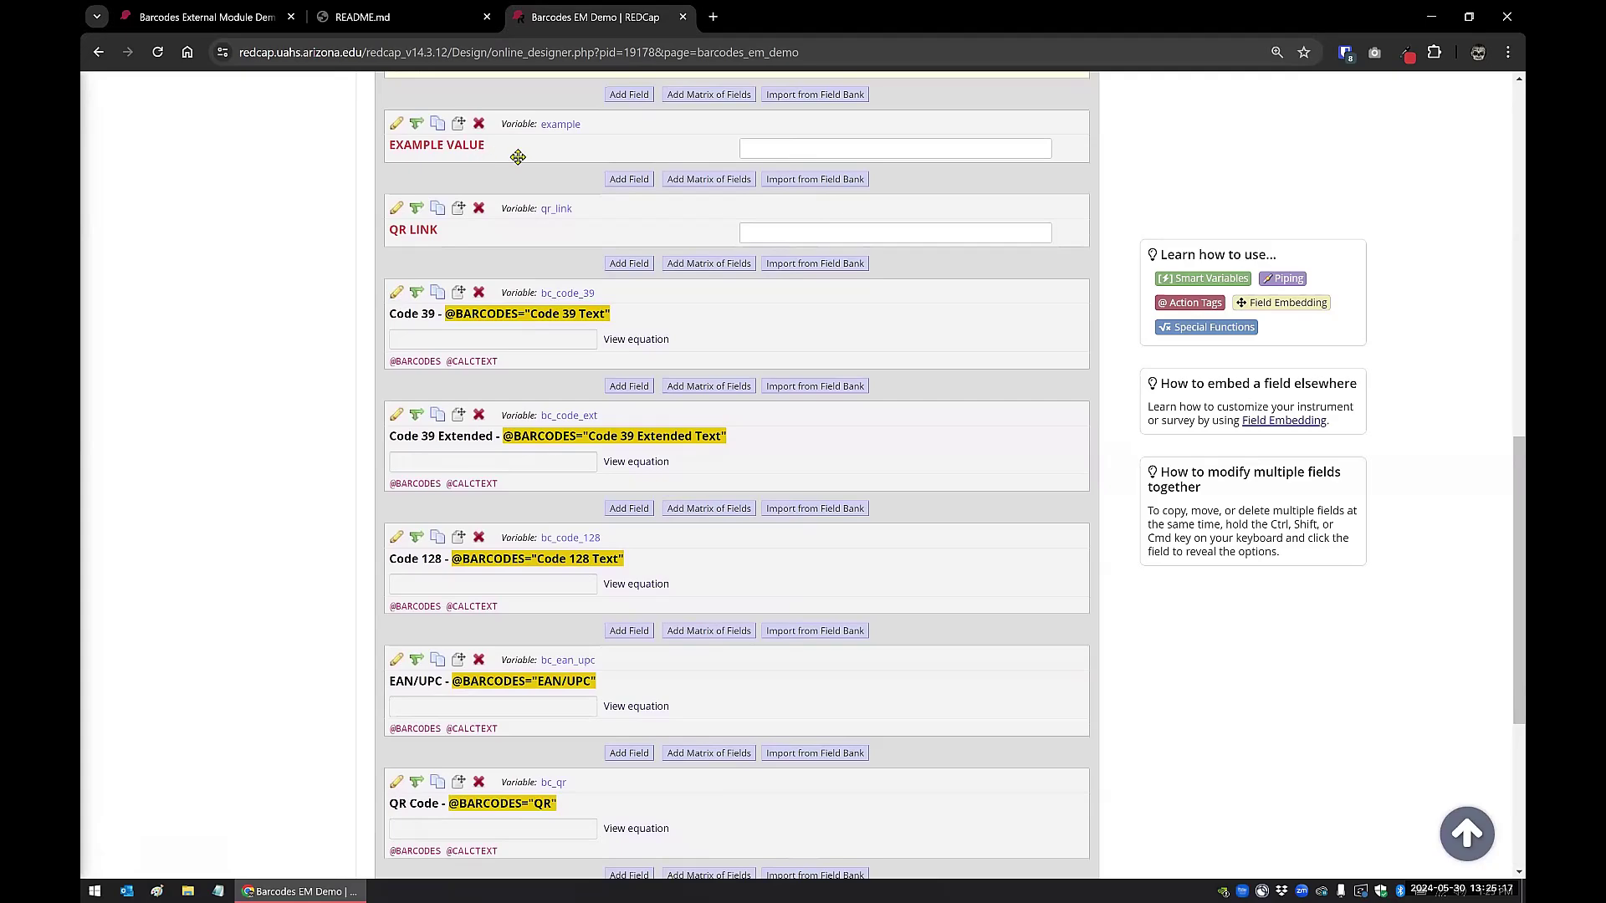
left_click(397, 295)
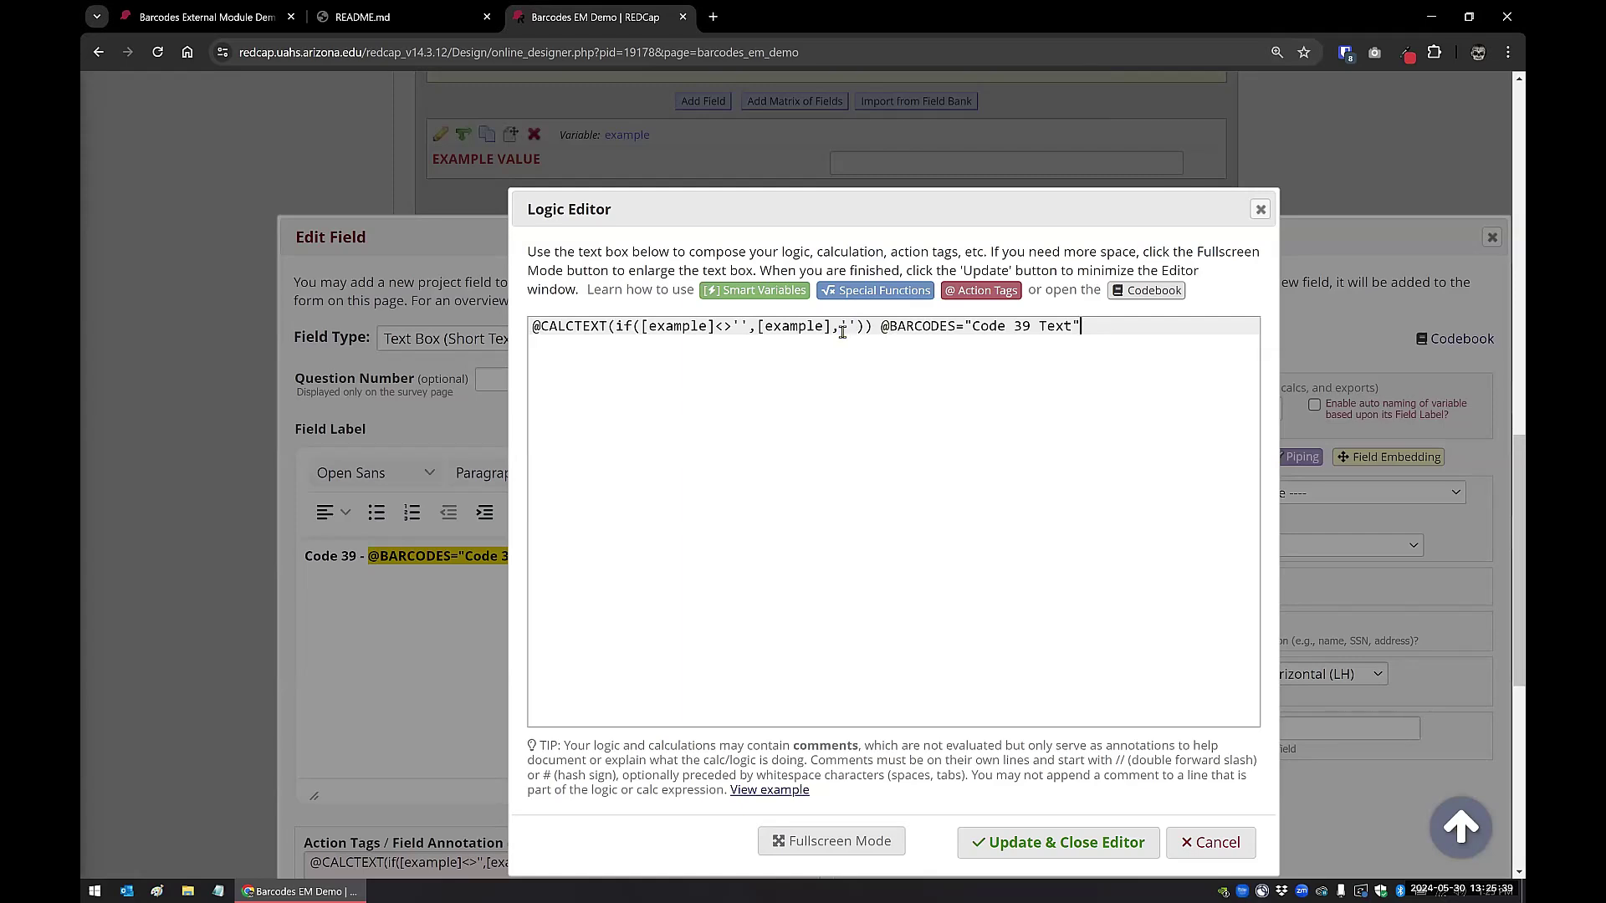
left_click_drag(945, 327, 1068, 327)
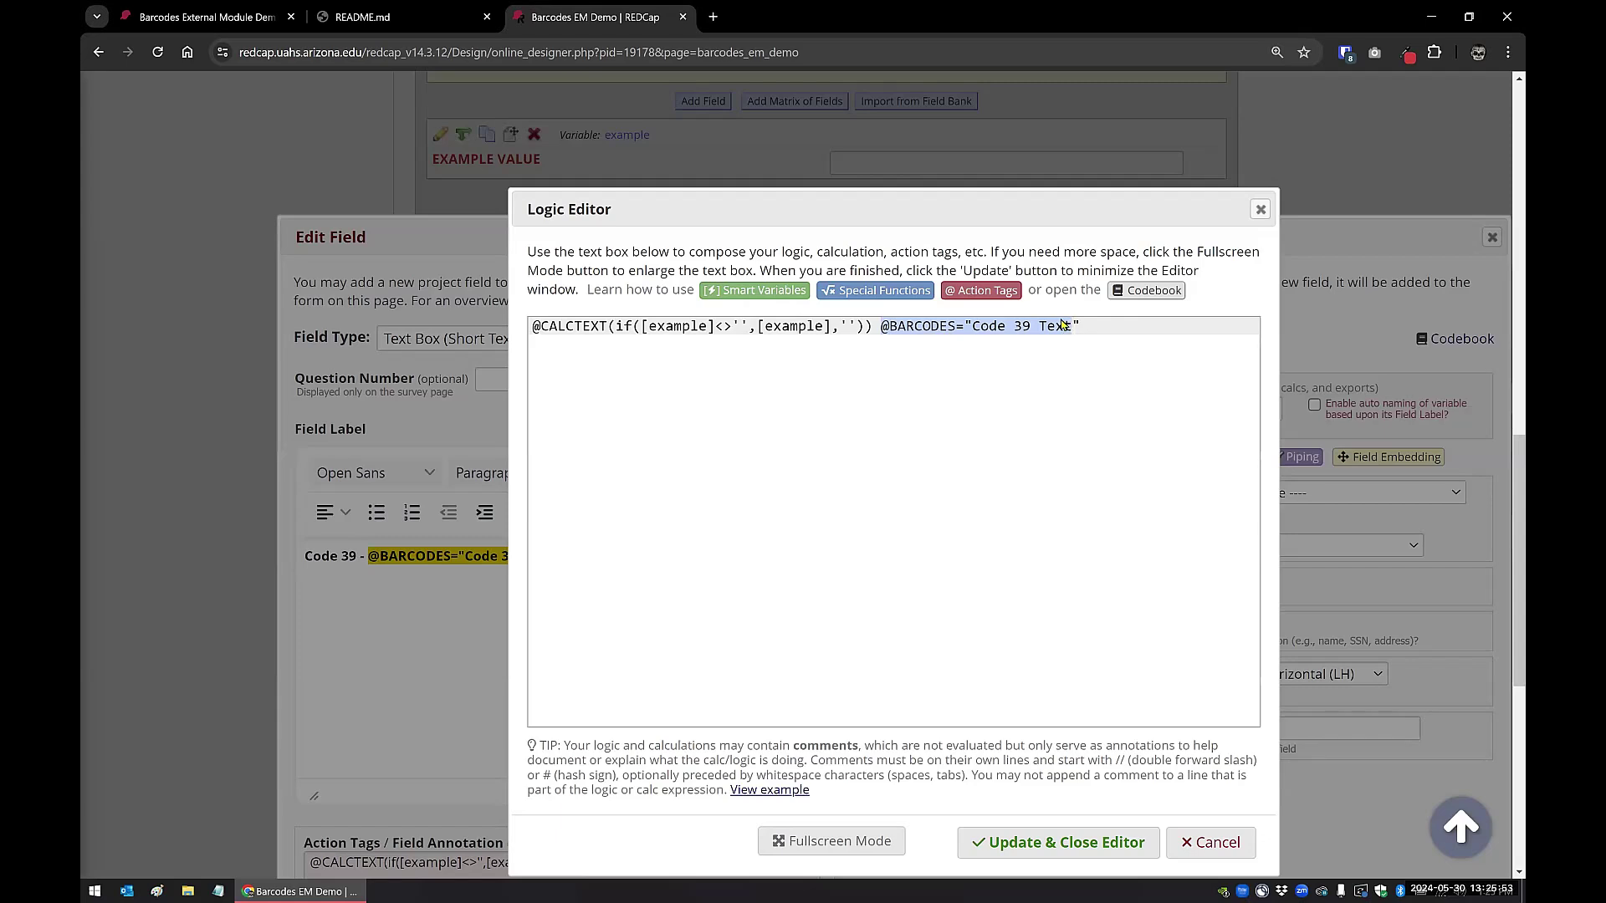
left_click(1212, 839)
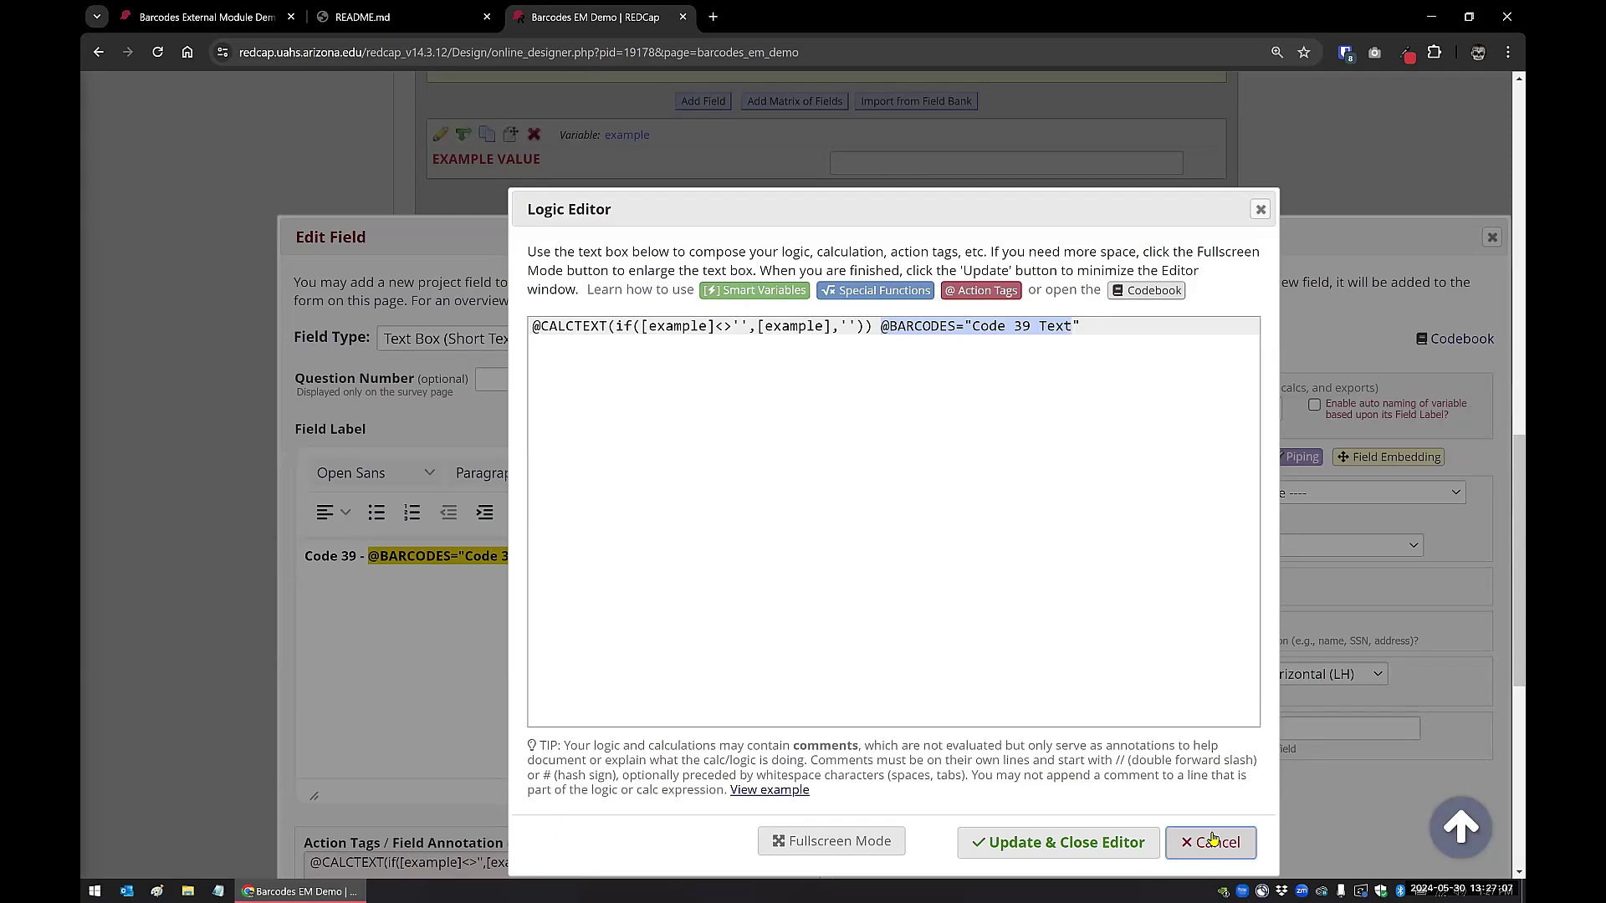
- Cancel the Logic Editor and close the Code 39 field's settings without saving any changes
left_click(1214, 842)
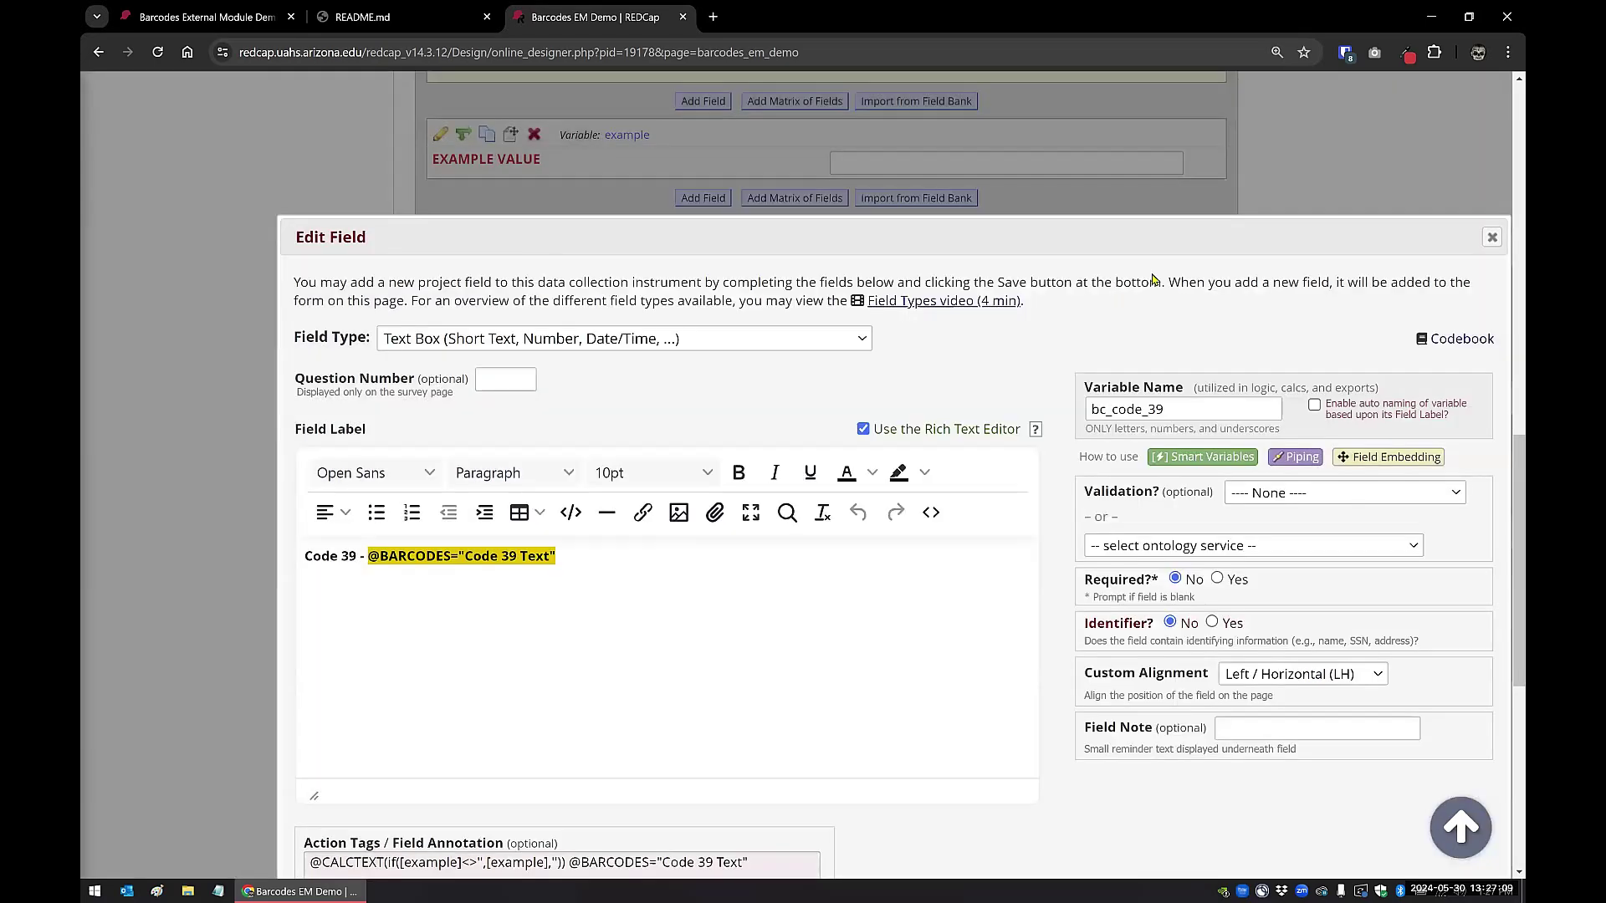
left_click_drag(1060, 240, 962, 136)
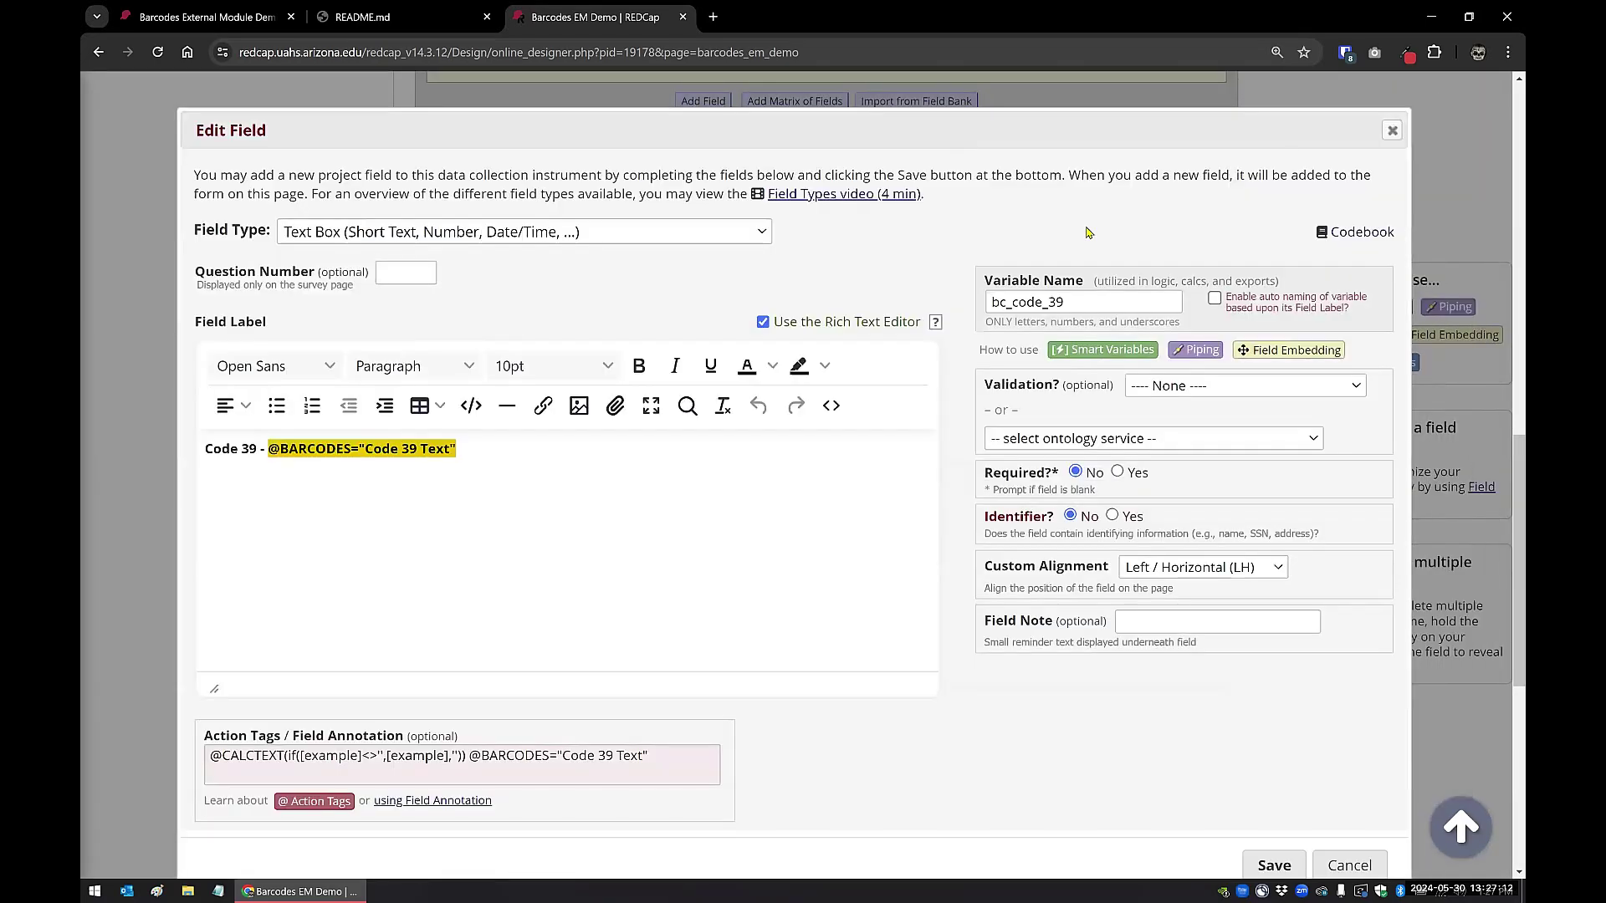
left_click(1393, 132)
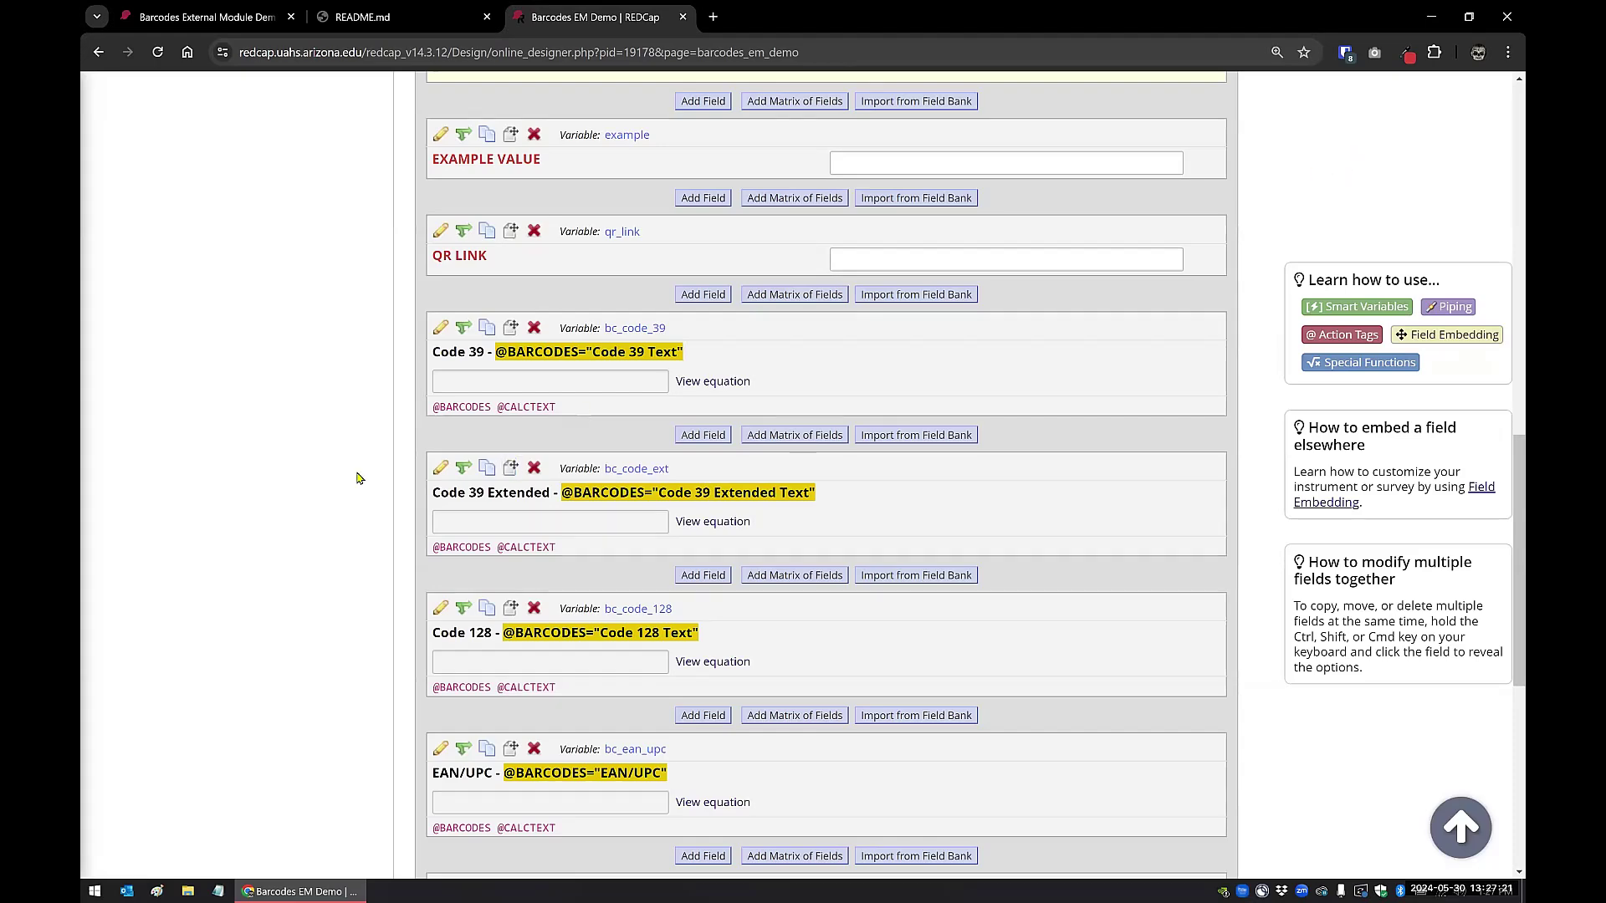
scroll(358, 477, "down", 2)
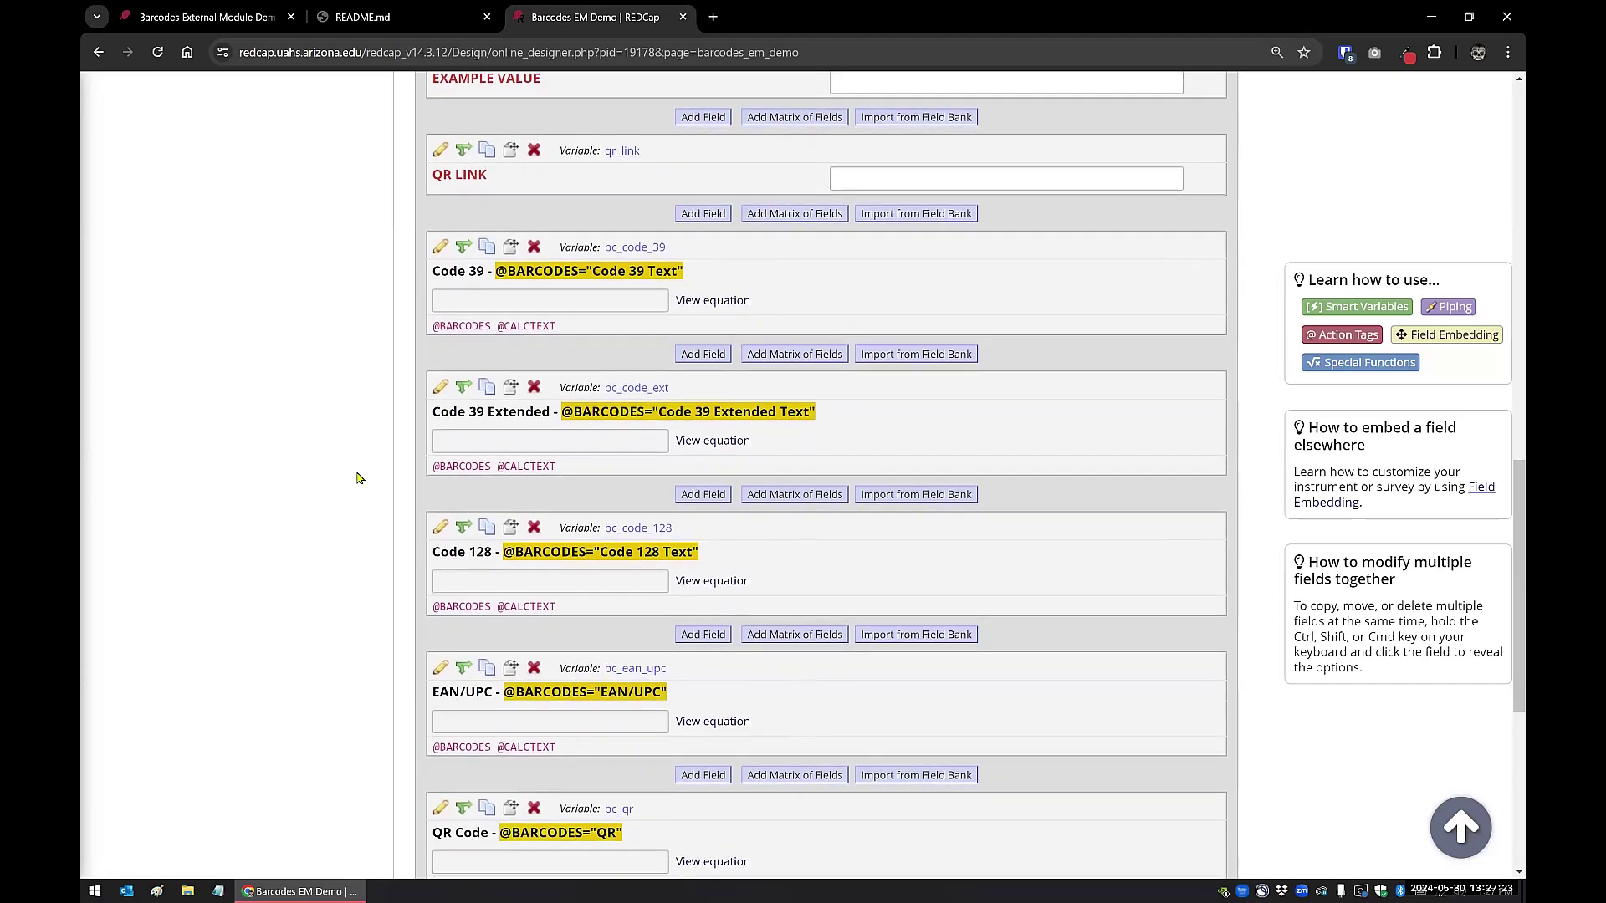
scroll(357, 478, "down", 2)
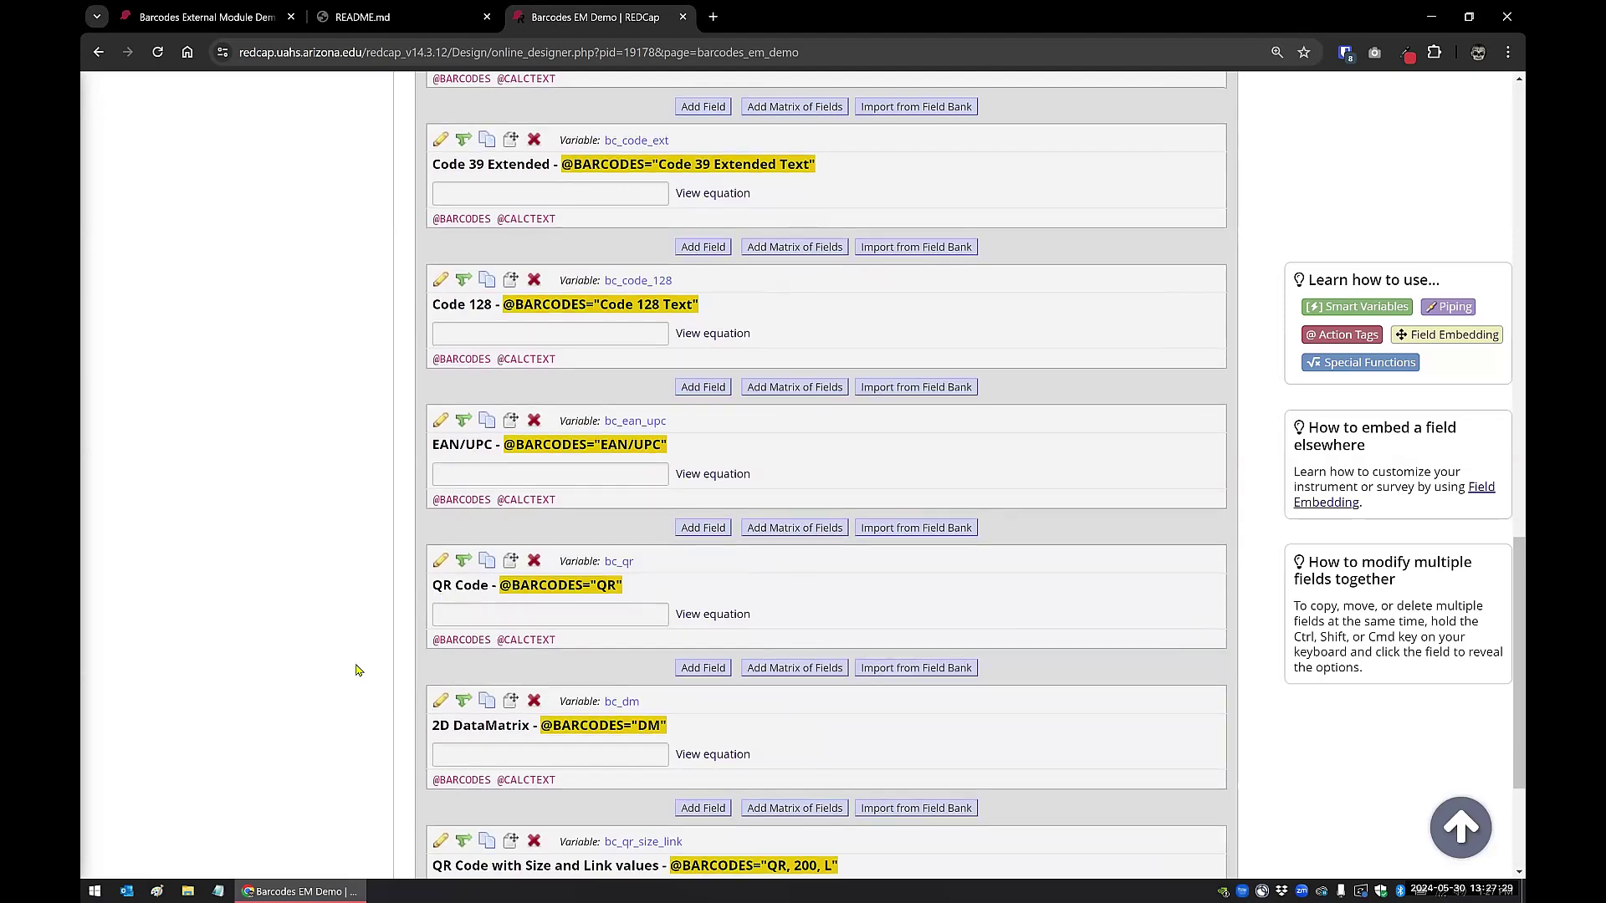
scroll(355, 667, "down", 3)
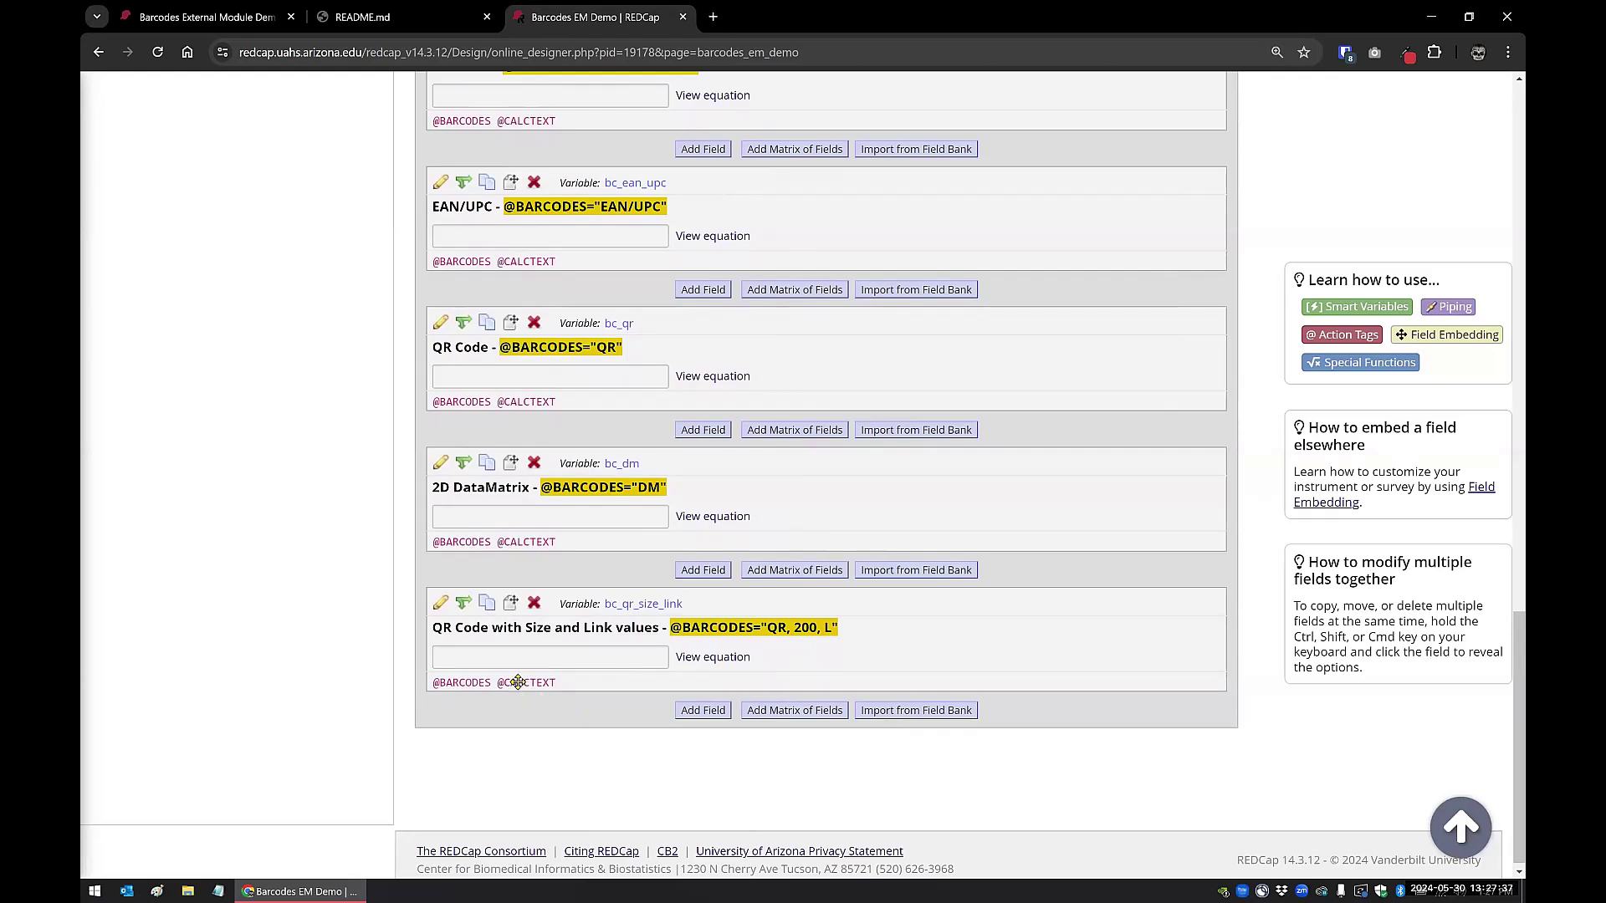
left_click(441, 602)
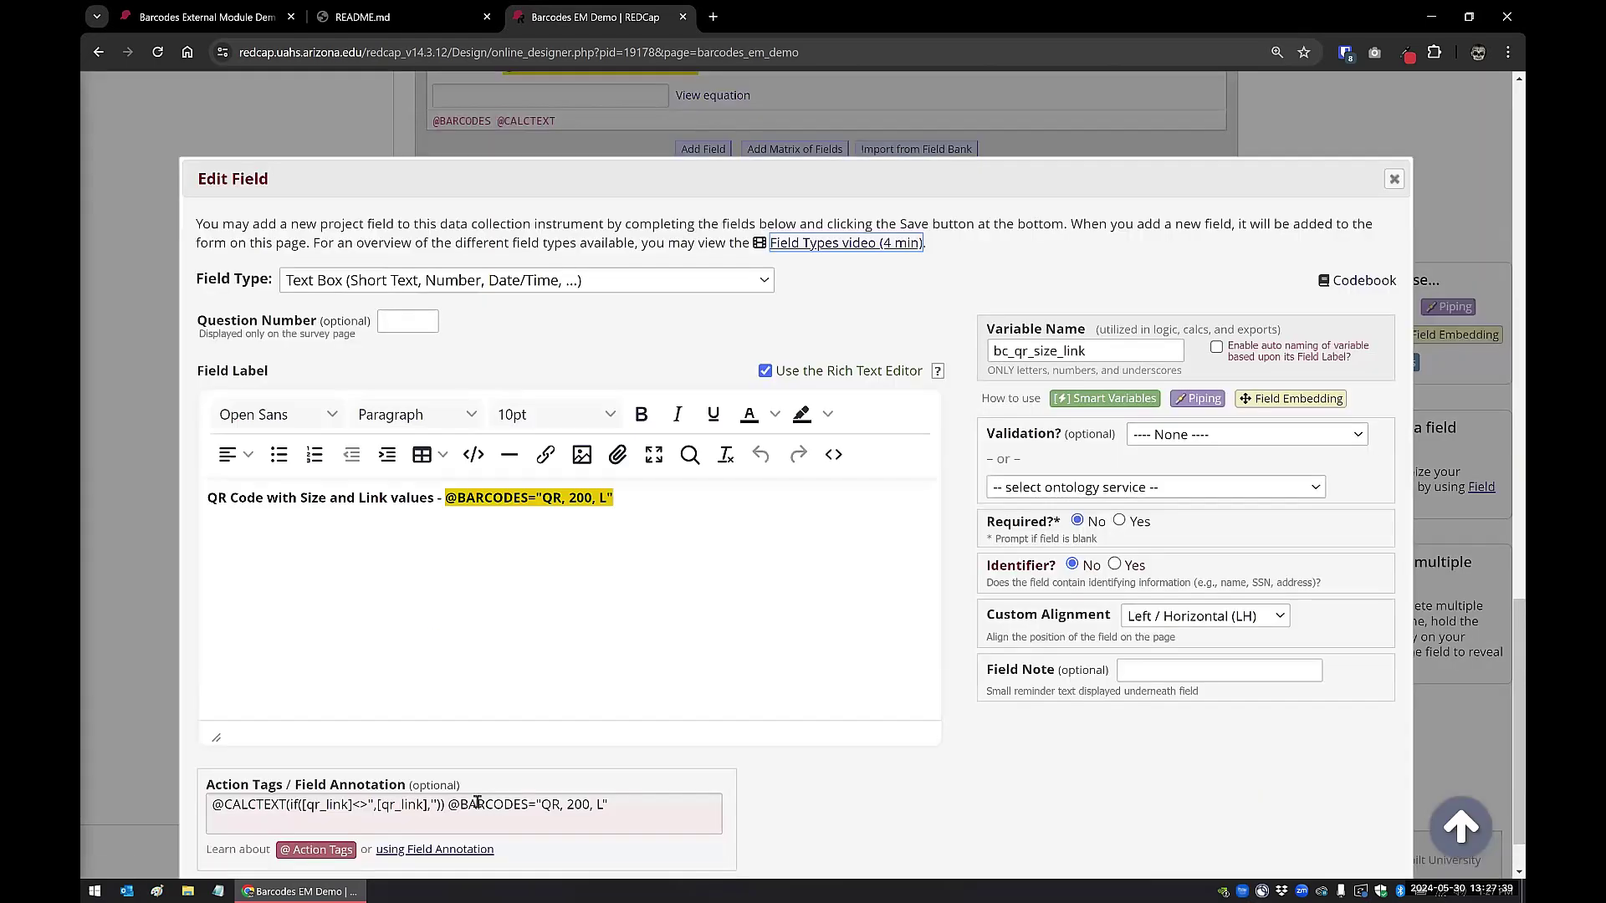
left_click(492, 820)
left_click(916, 270)
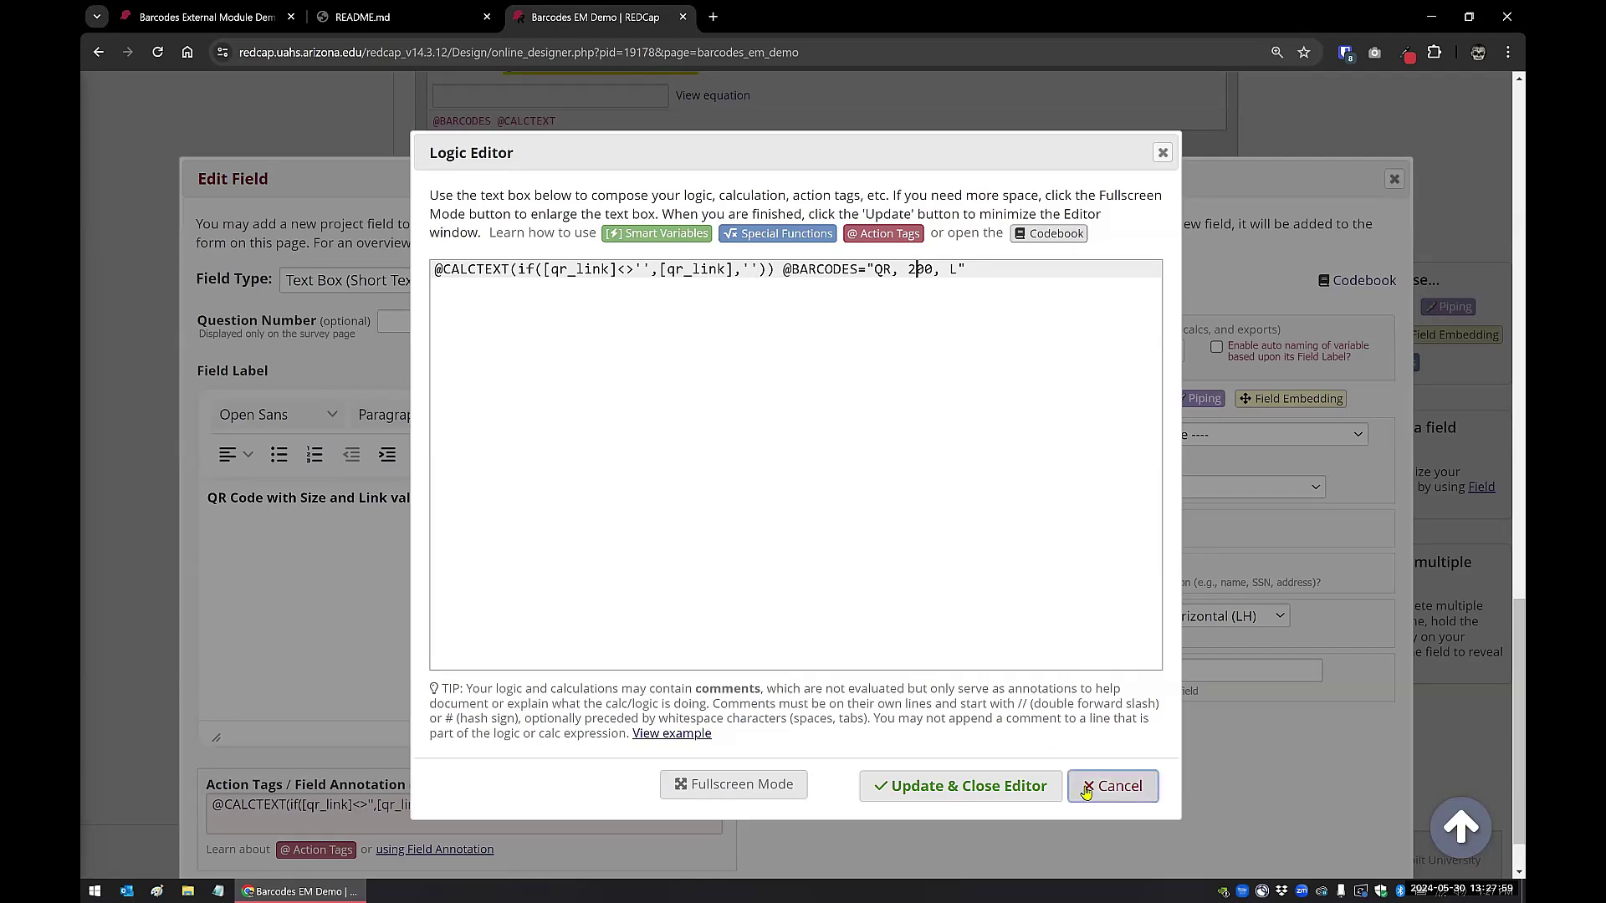
key("Escape")
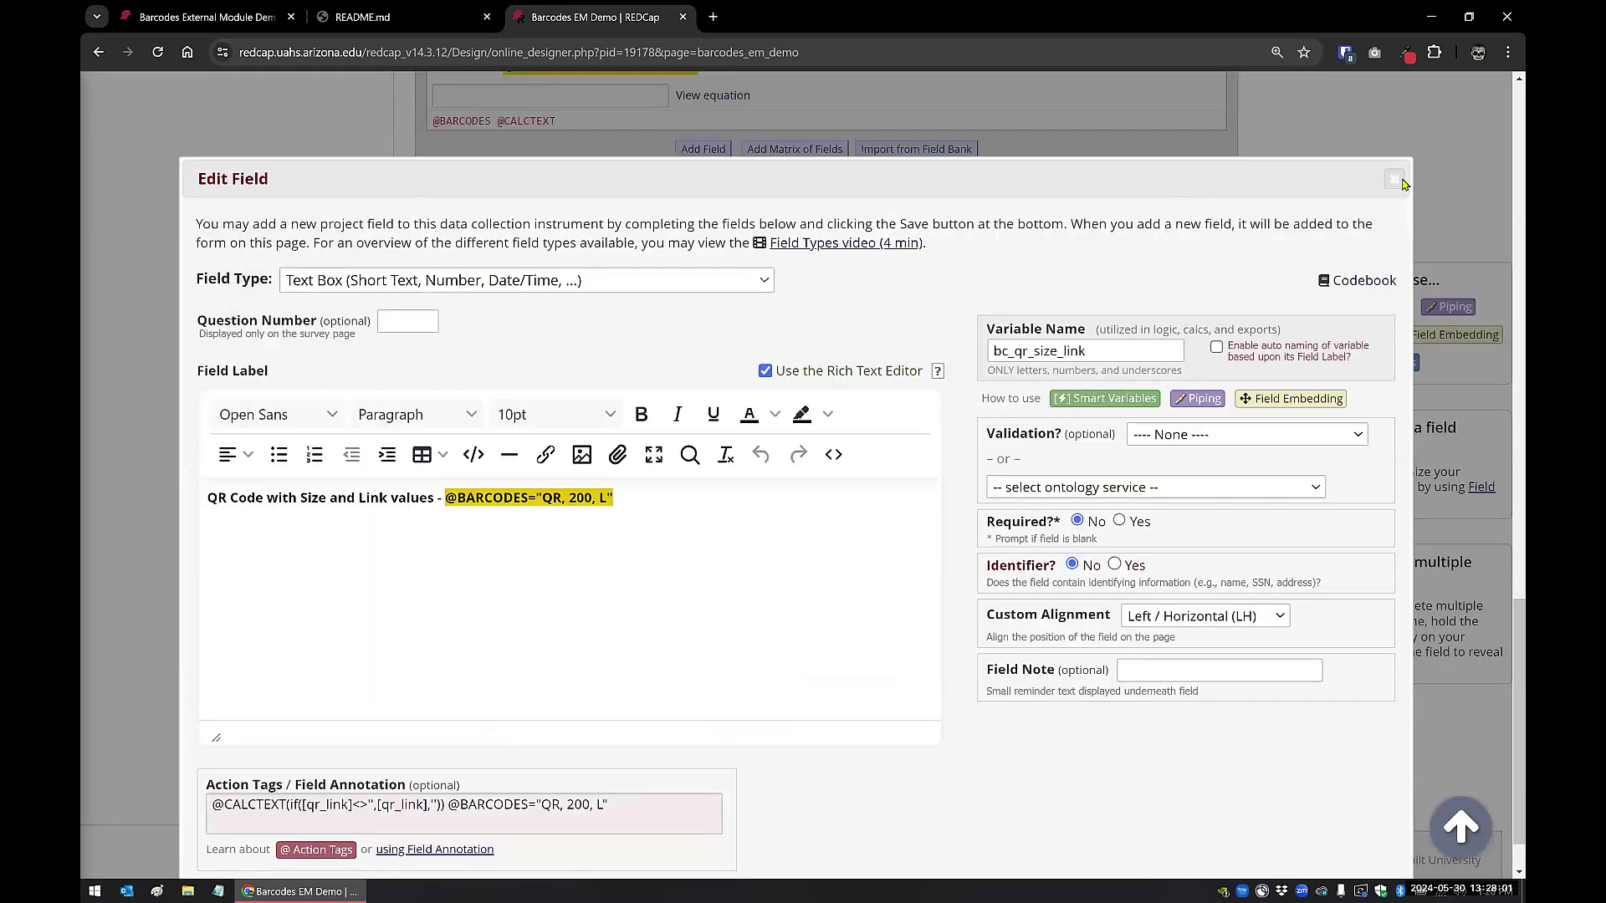
left_click(1395, 179)
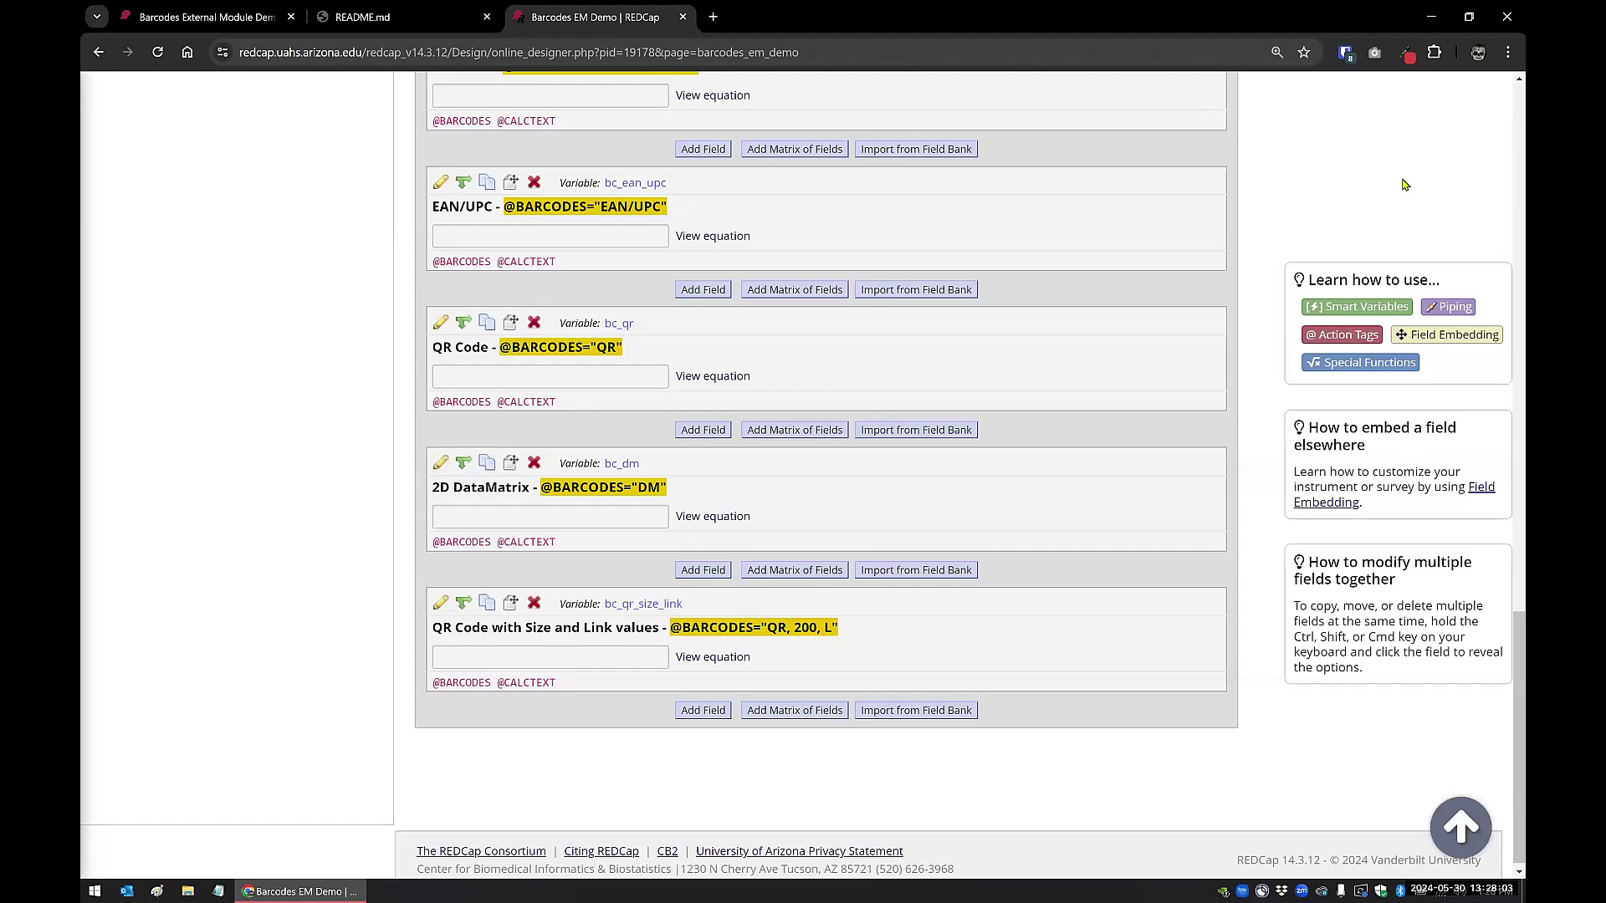
scroll(1096, 463, "up", 15)
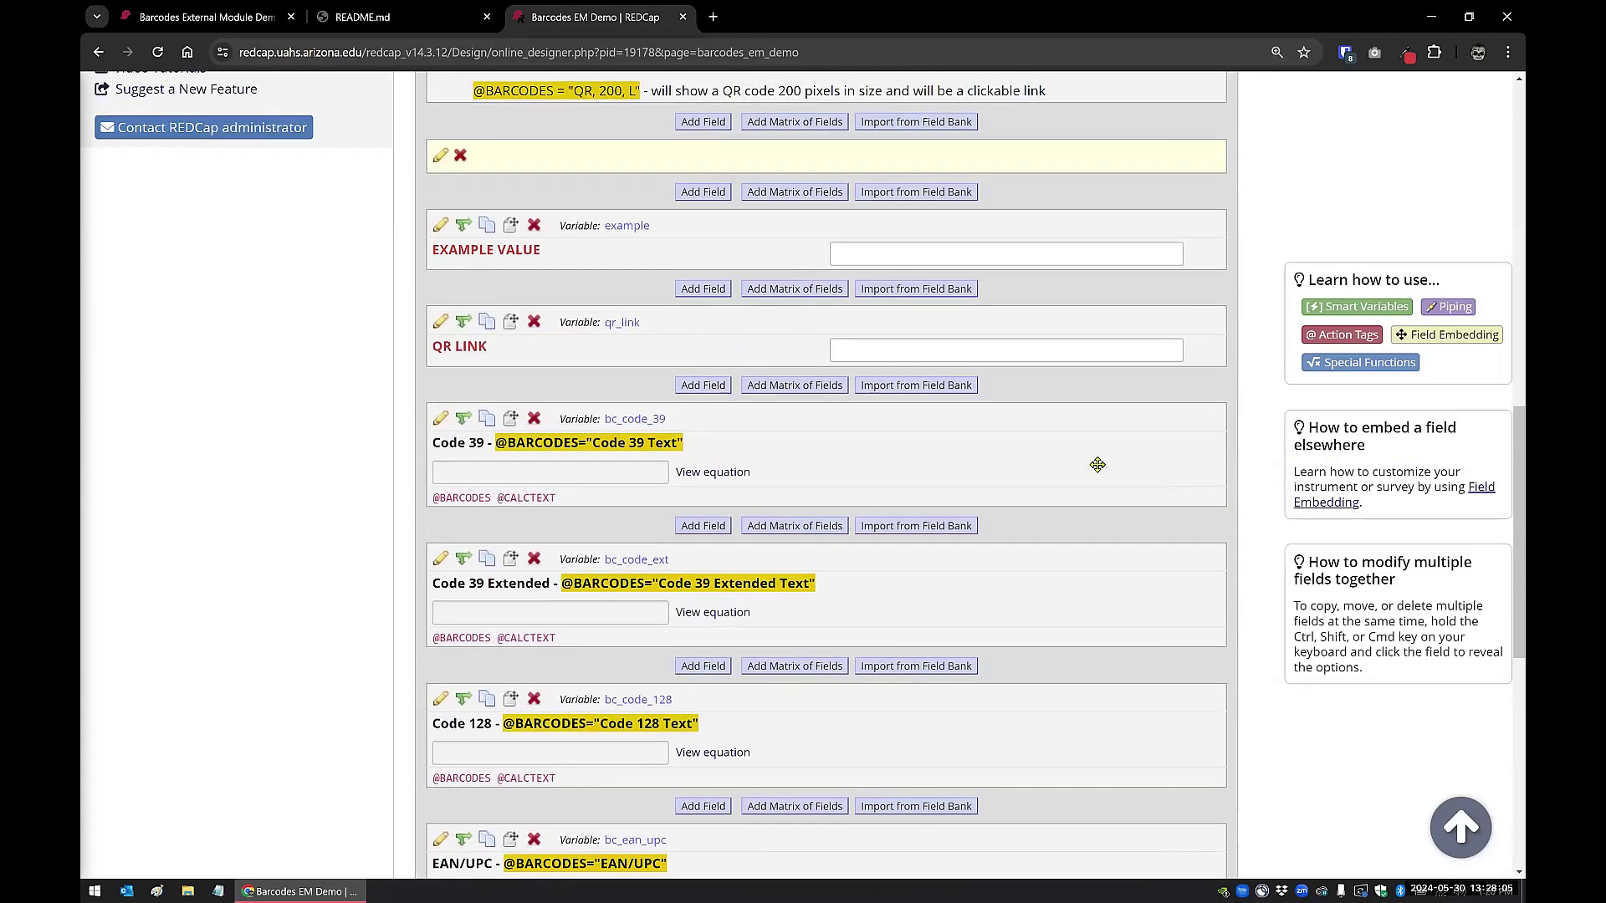
scroll(1096, 465, "up", 6)
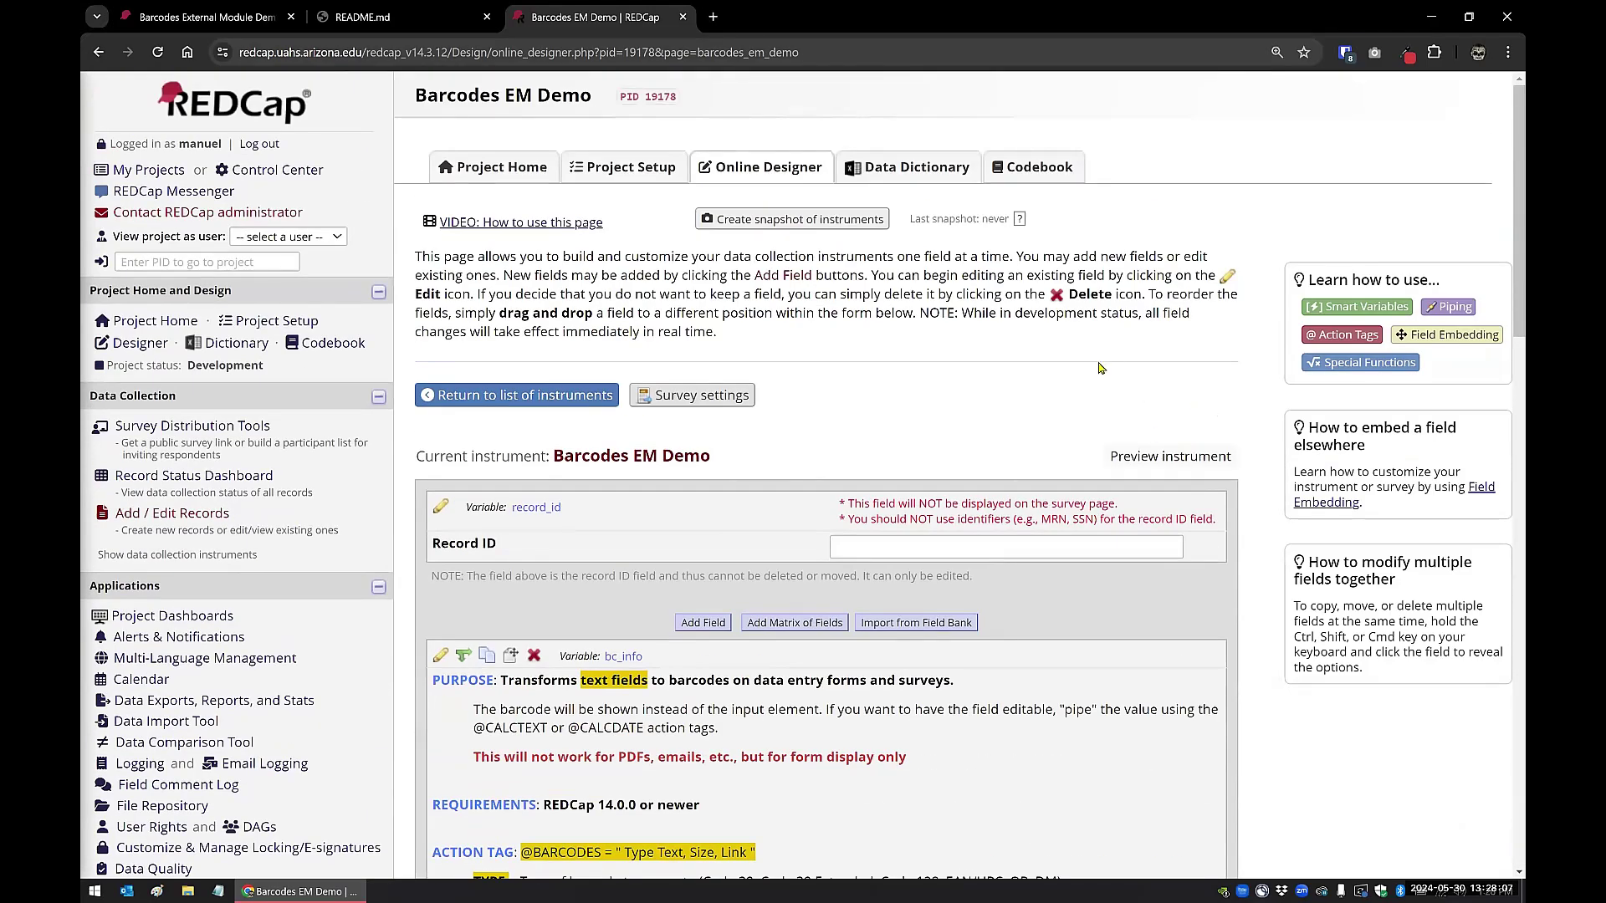
left_click(1310, 336)
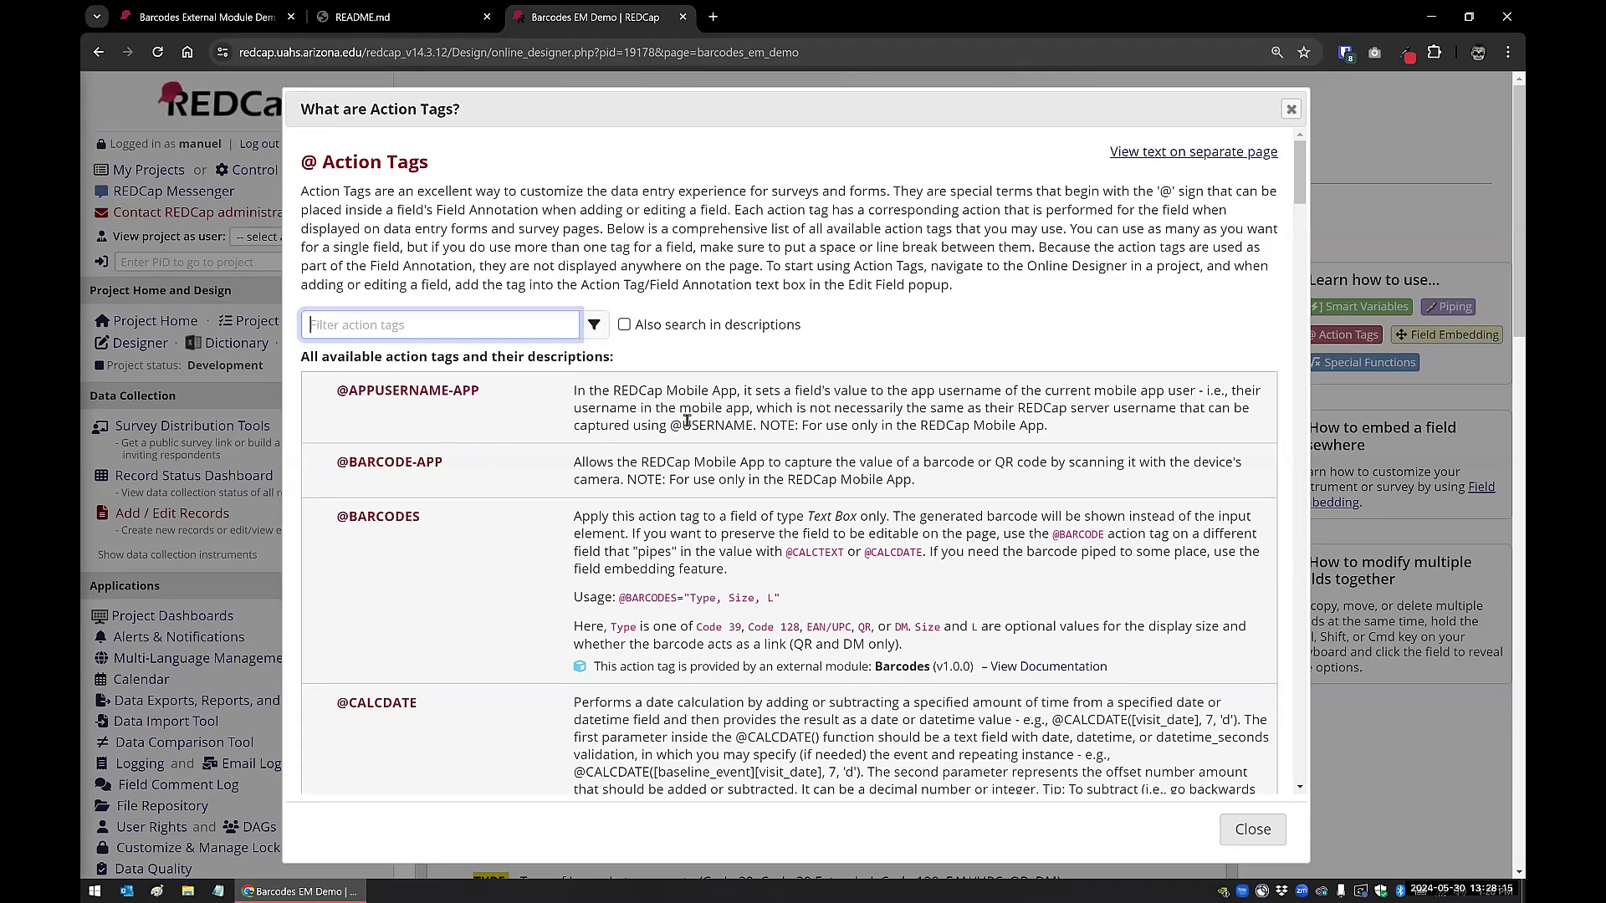
left_click_drag(1299, 188, 1288, 519)
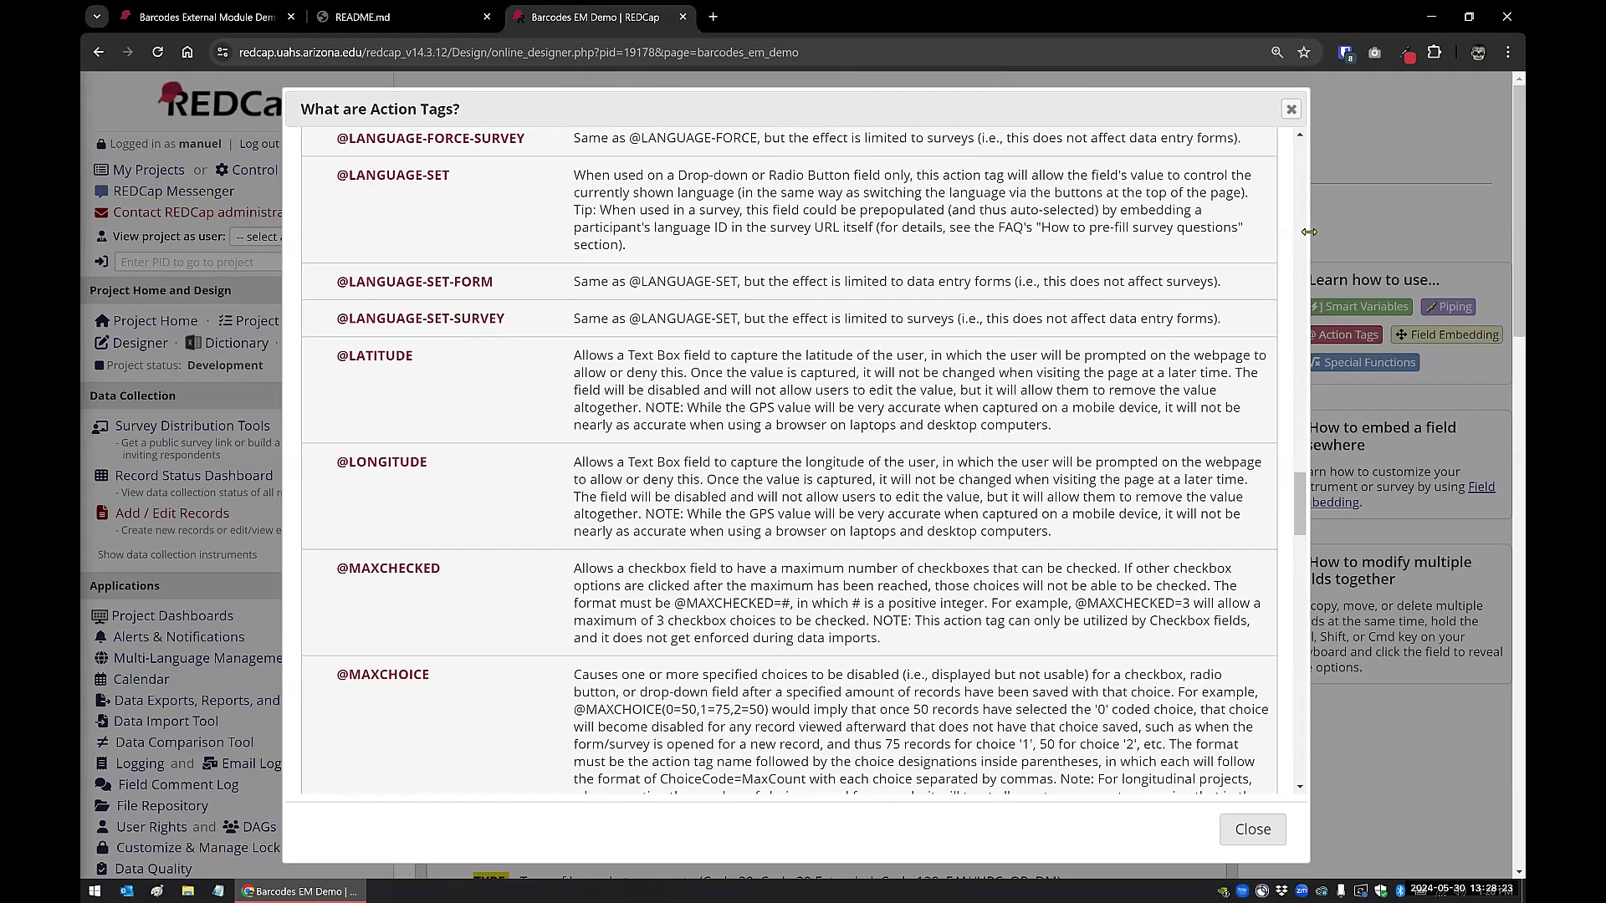
left_click(1290, 111)
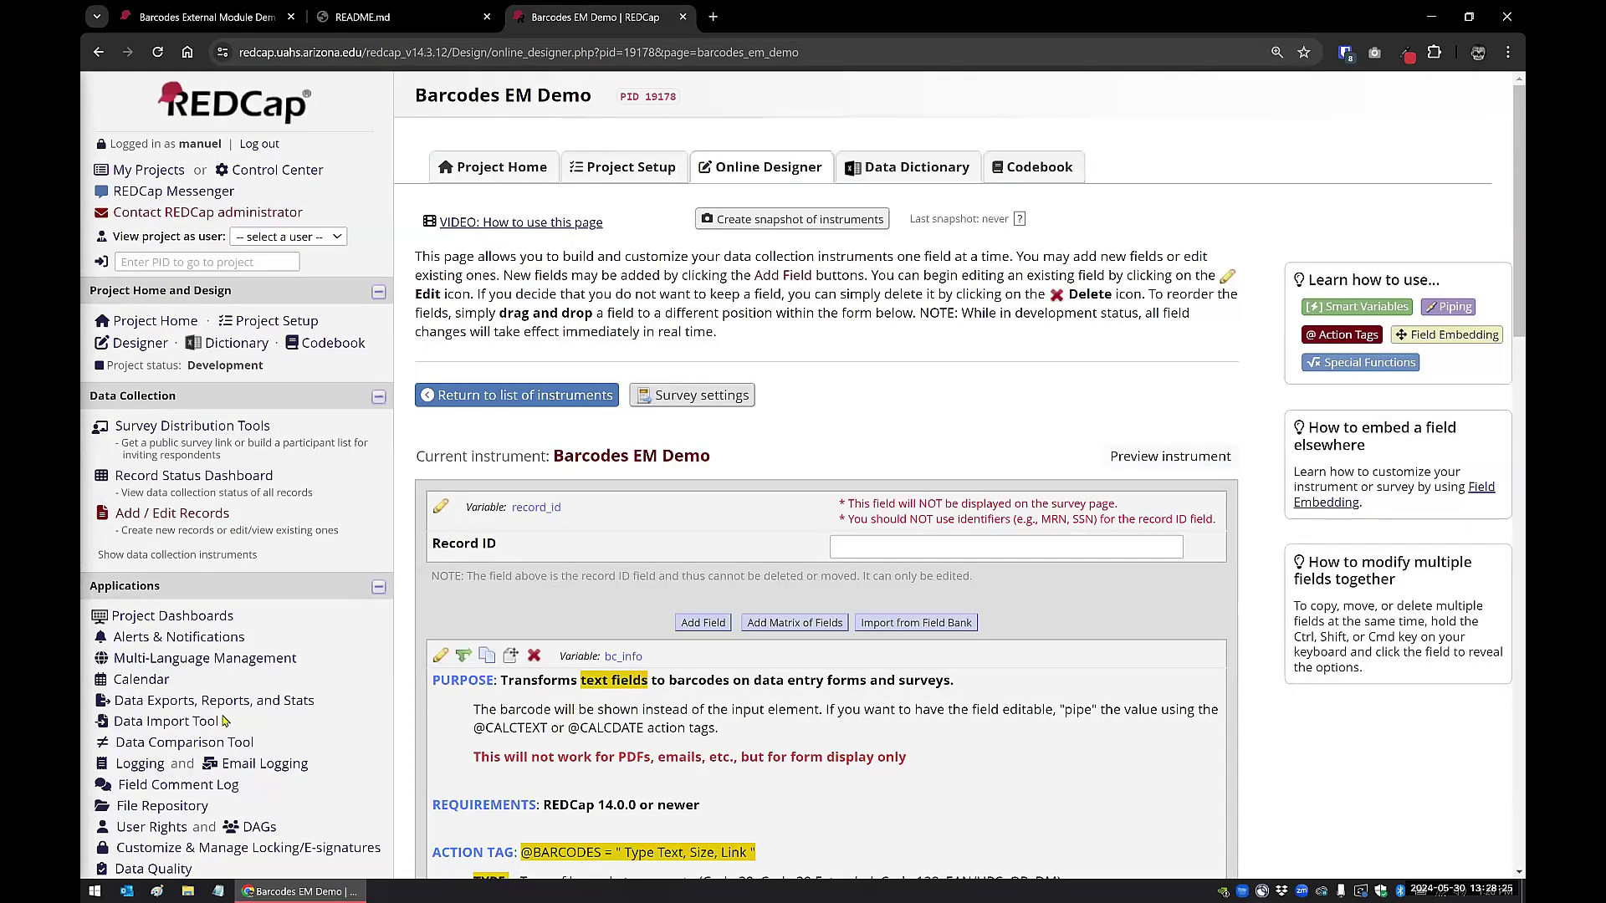
- Open the project's External Modules manager and browse the list of action tags provided by external modules to its end
scroll(243, 717, "down", 2)
scroll(243, 717, "down", 2)
left_click(257, 710)
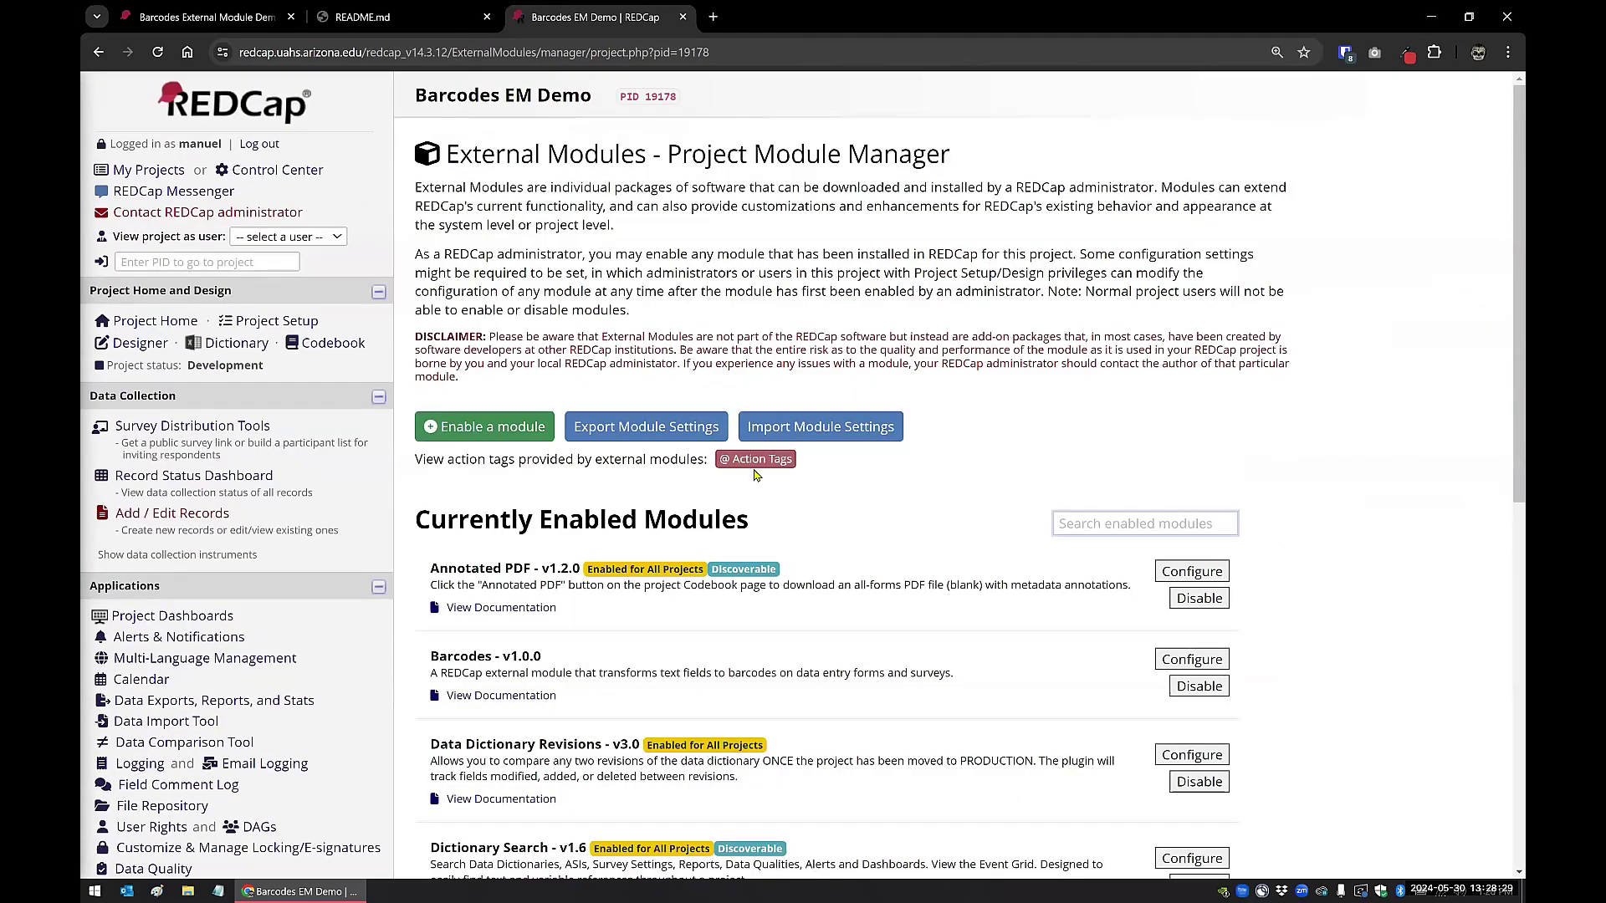
left_click(747, 460)
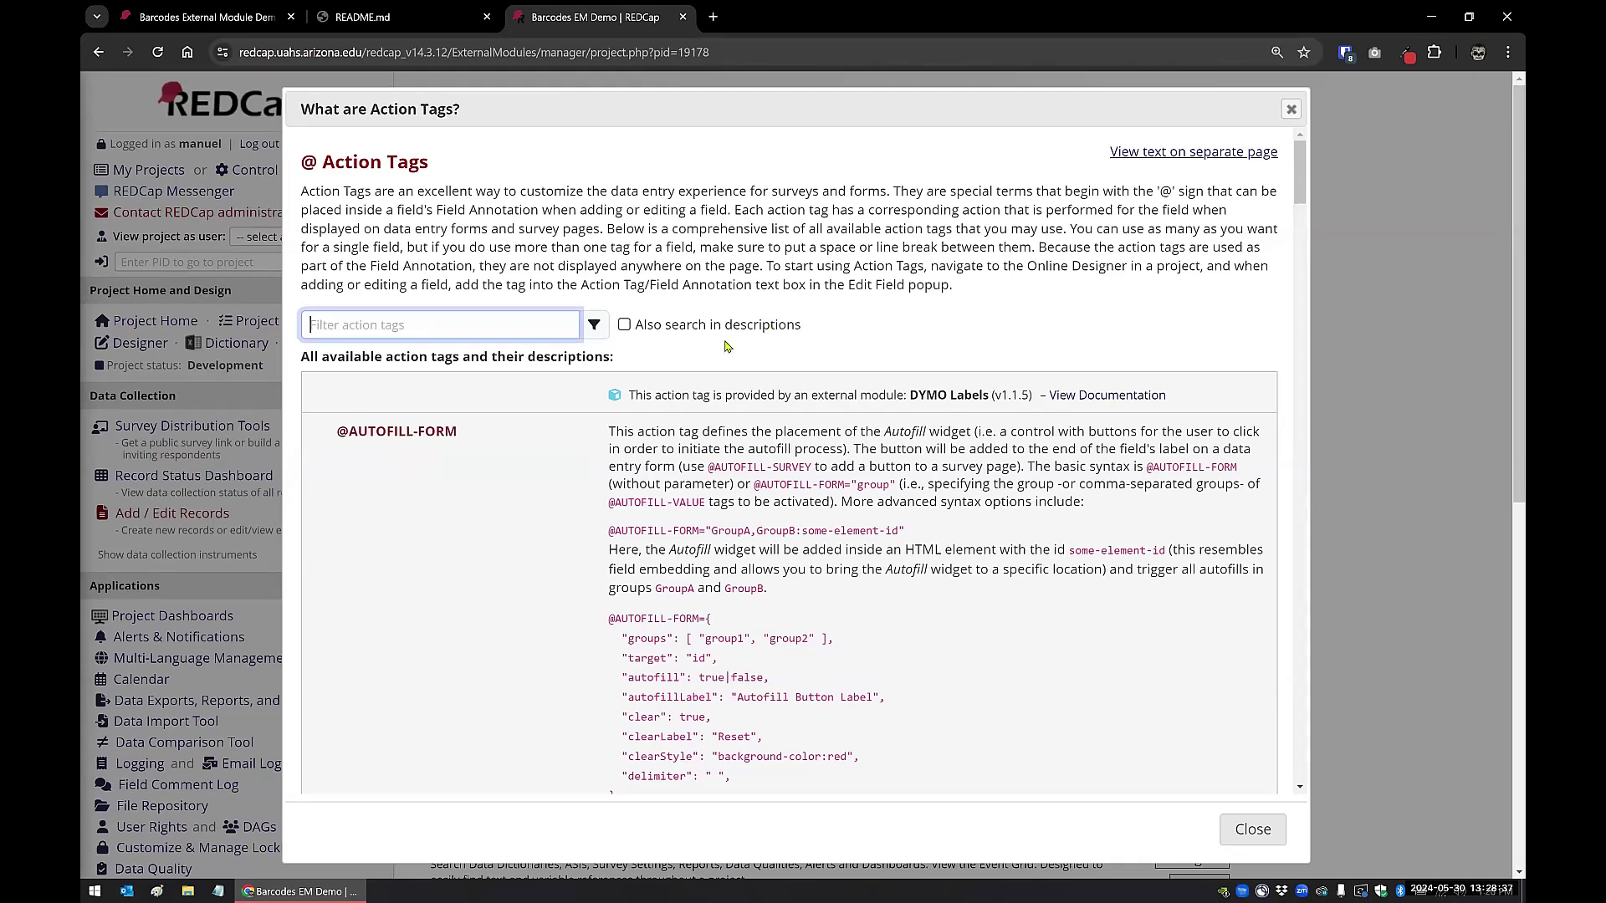
left_click_drag(1297, 186, 1194, 750)
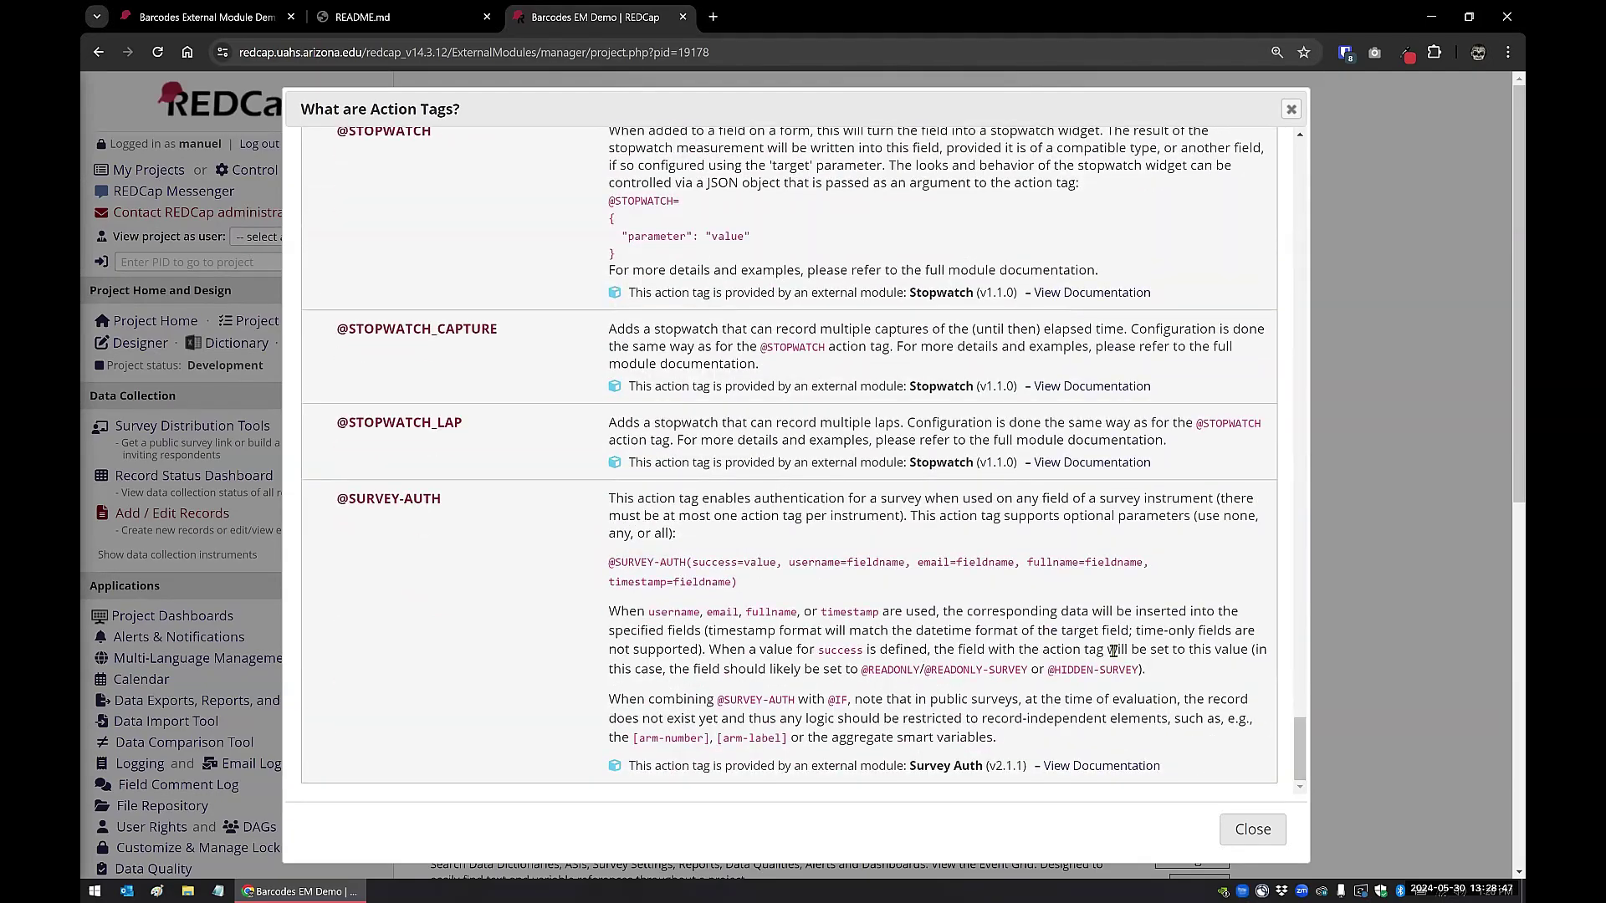